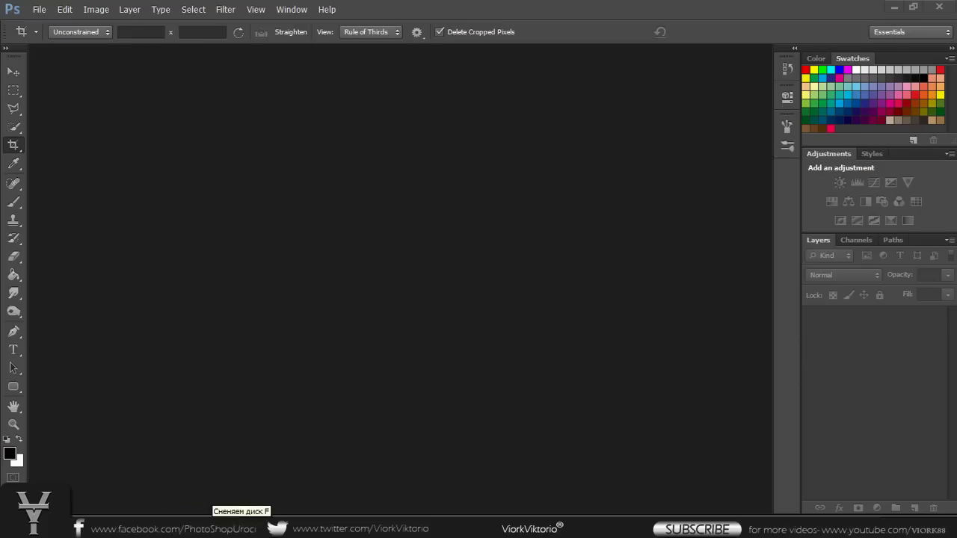
Step: Bring up the Сненяем диск F folder holding the source photos from the taskbar
click(240, 528)
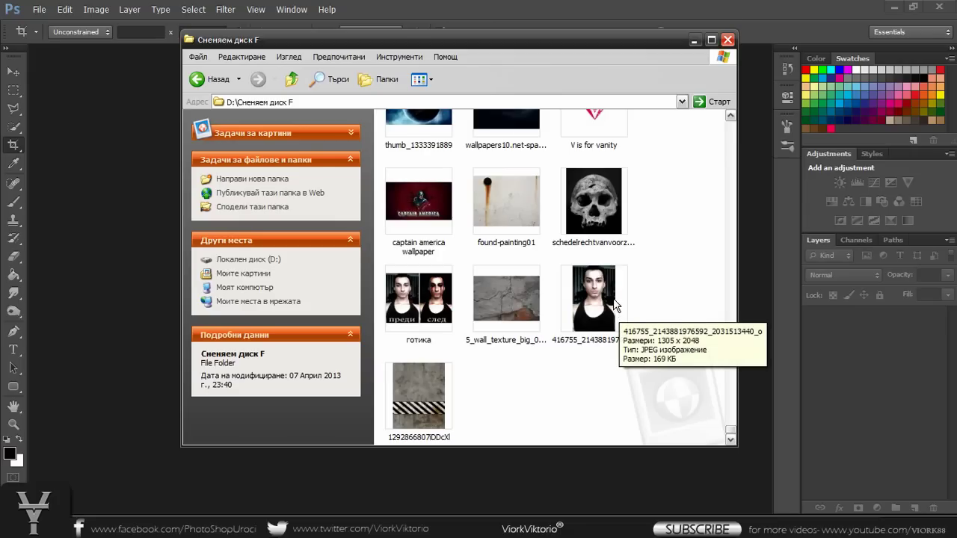
mouse_move(613, 303)
mouse_down()
mouse_move(110, 361)
mouse_move(123, 365)
mouse_up()
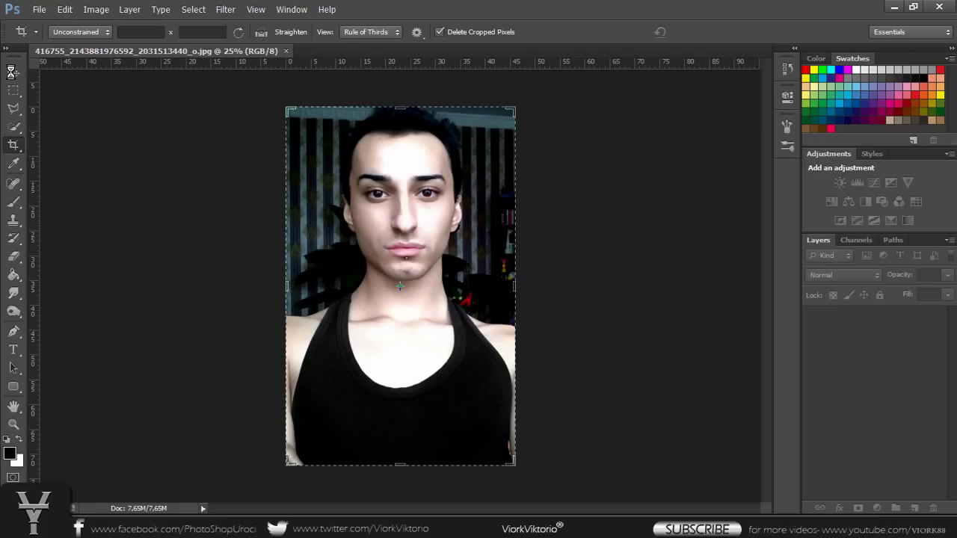
Step: Switch to the Move tool and duplicate the Background layer as Background copy
click(13, 72)
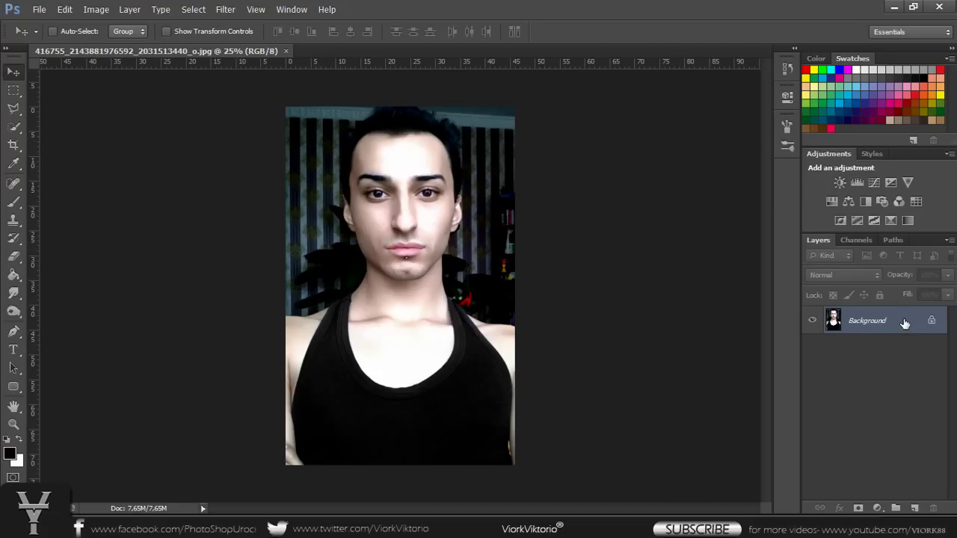
mouse_move(905, 323)
mouse_down()
mouse_move(901, 412)
mouse_move(914, 508)
mouse_up()
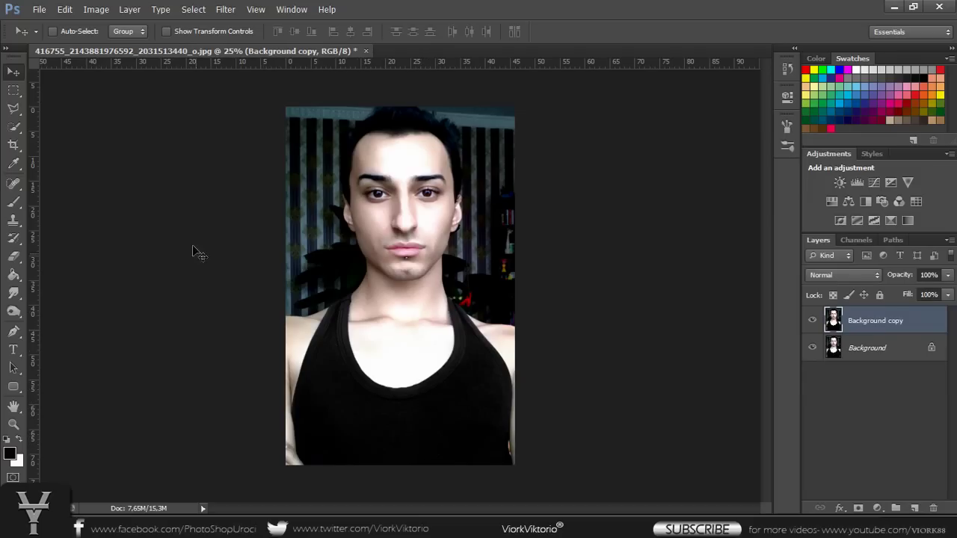
Step: Apply Levels to Background copy with input levels 109, 1,00 and 255
click(105, 10)
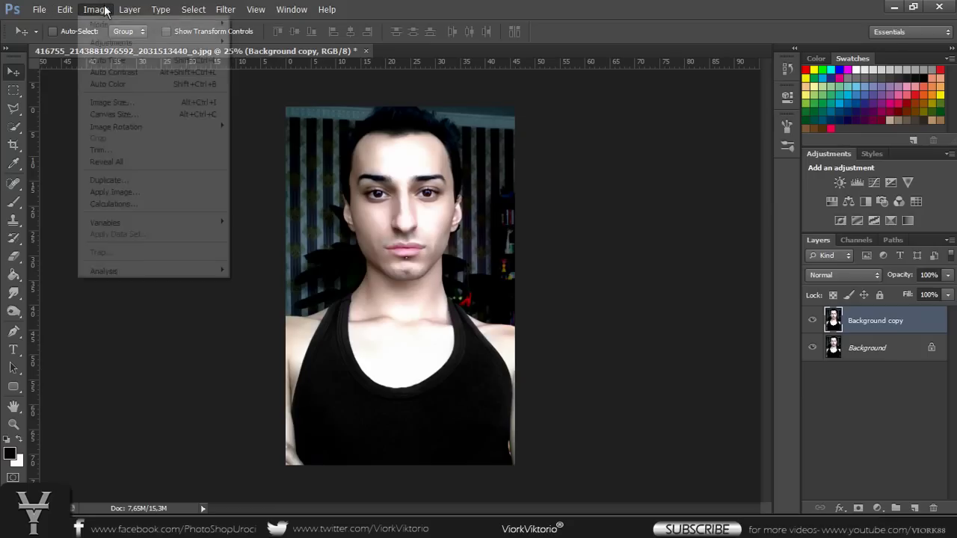
mouse_move(110, 42)
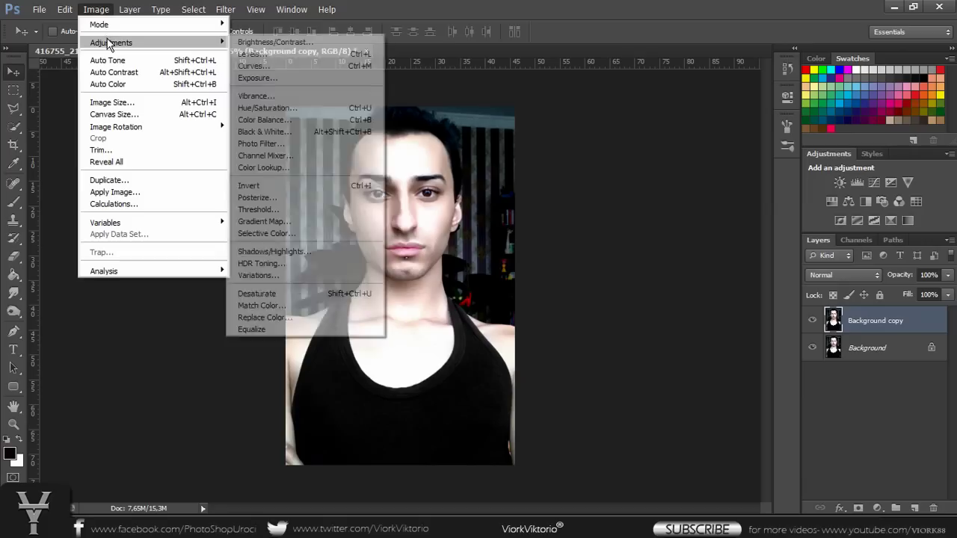
click(272, 53)
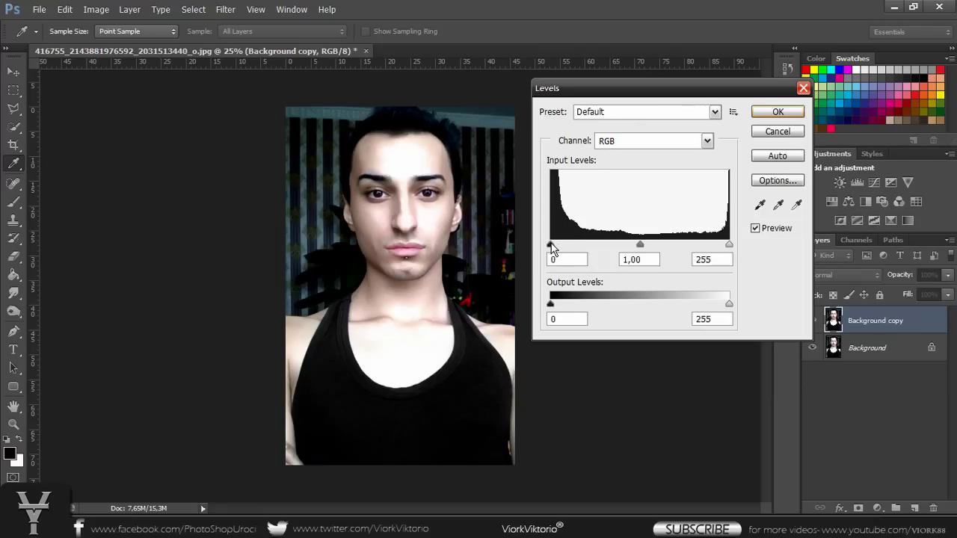
drag(551, 245, 627, 254)
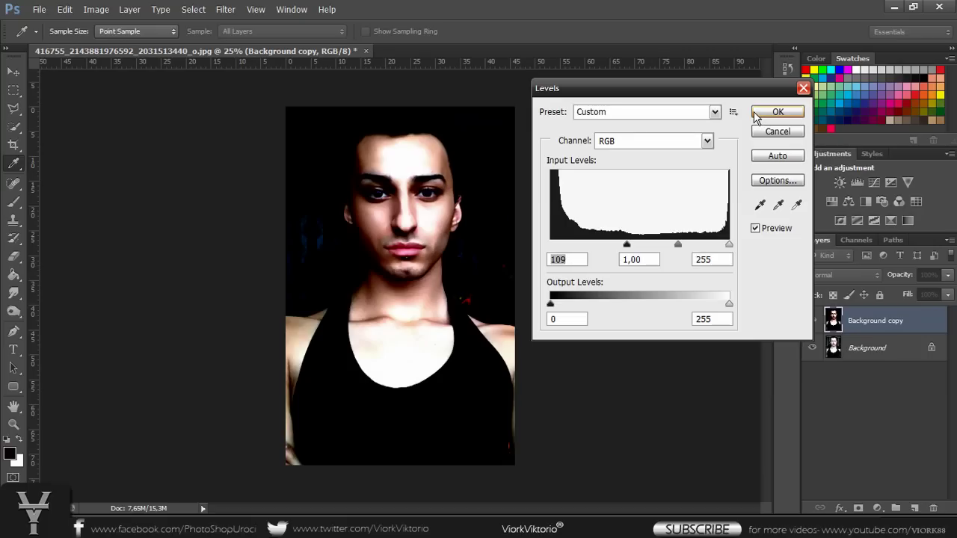
click(777, 112)
key(v)
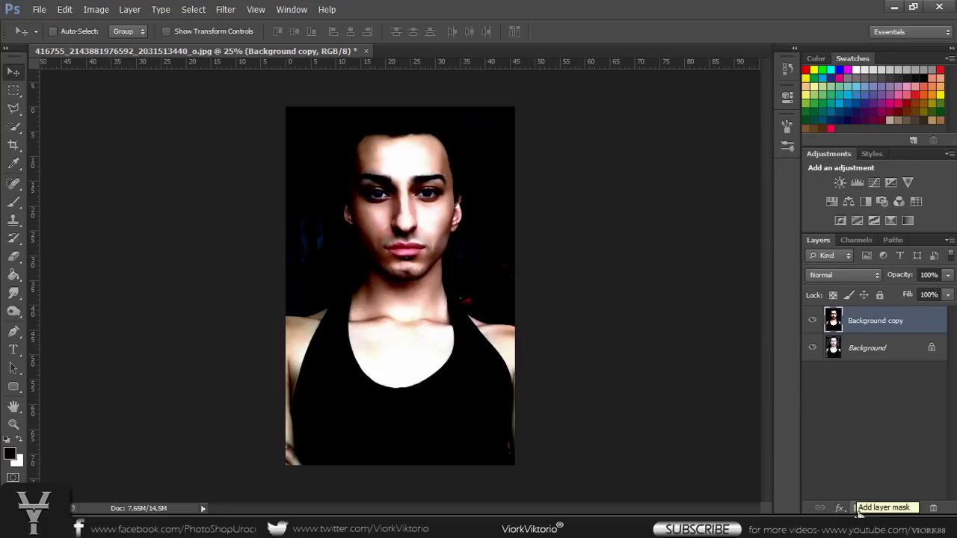
Step: Add a layer mask to Background copy, fill it black, and set the brush to 500
click(857, 508)
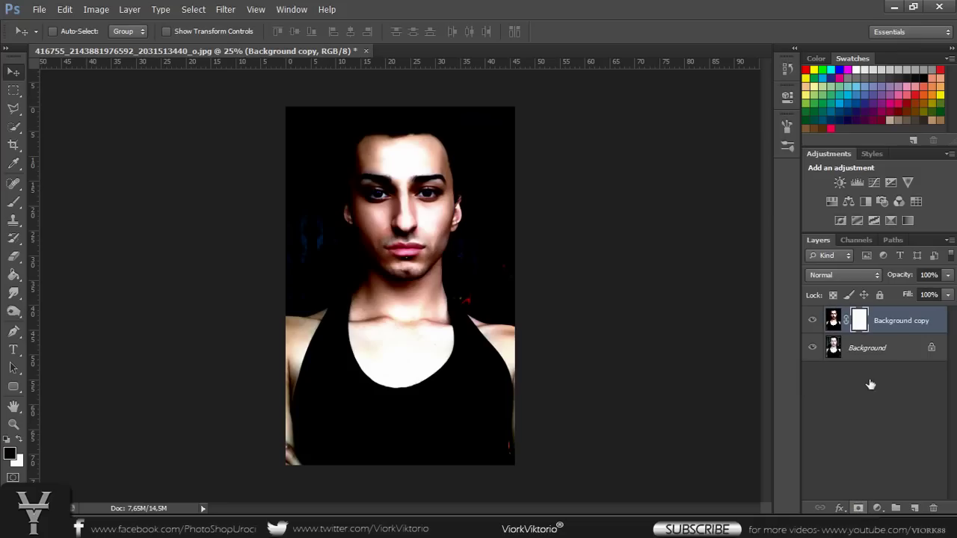
click(859, 324)
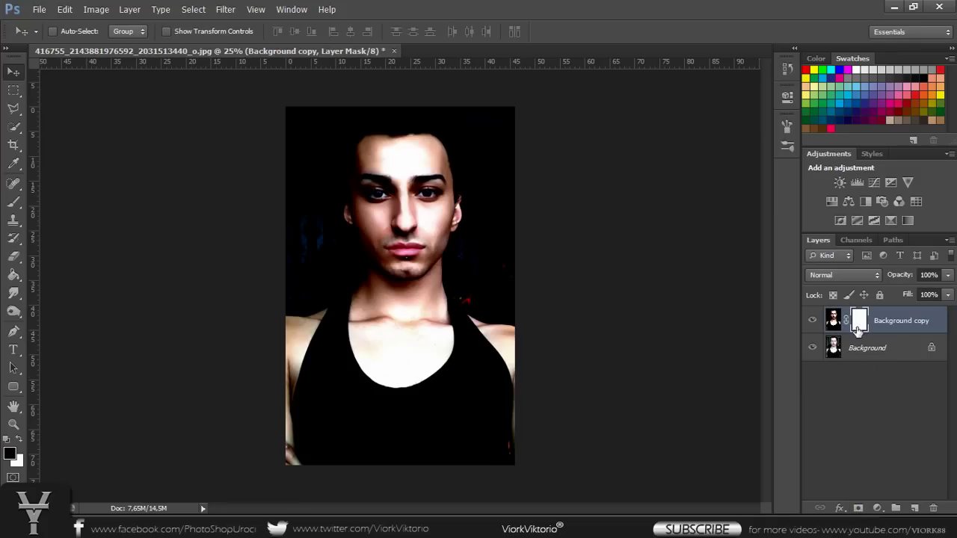
click(14, 207)
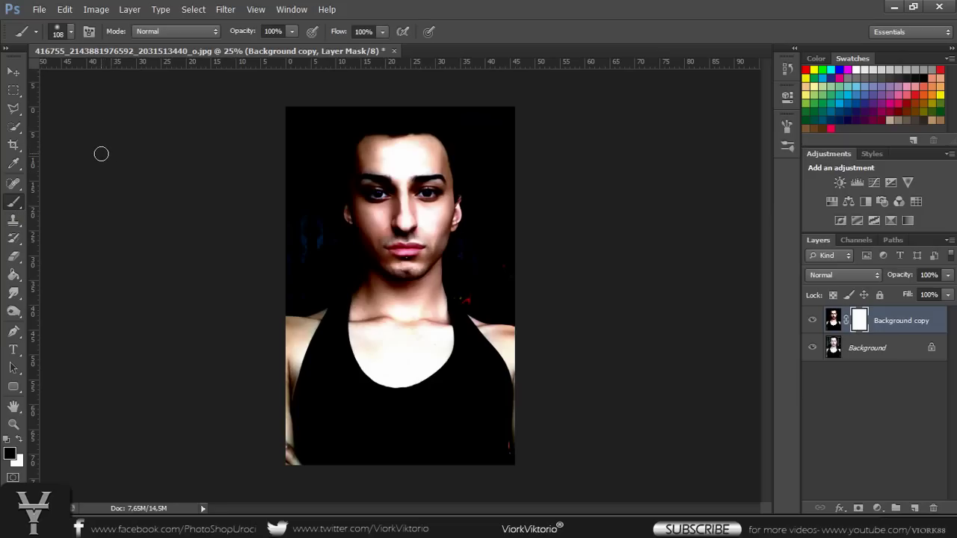
key(bracketright)
key(bracketright)
key(bracketright)
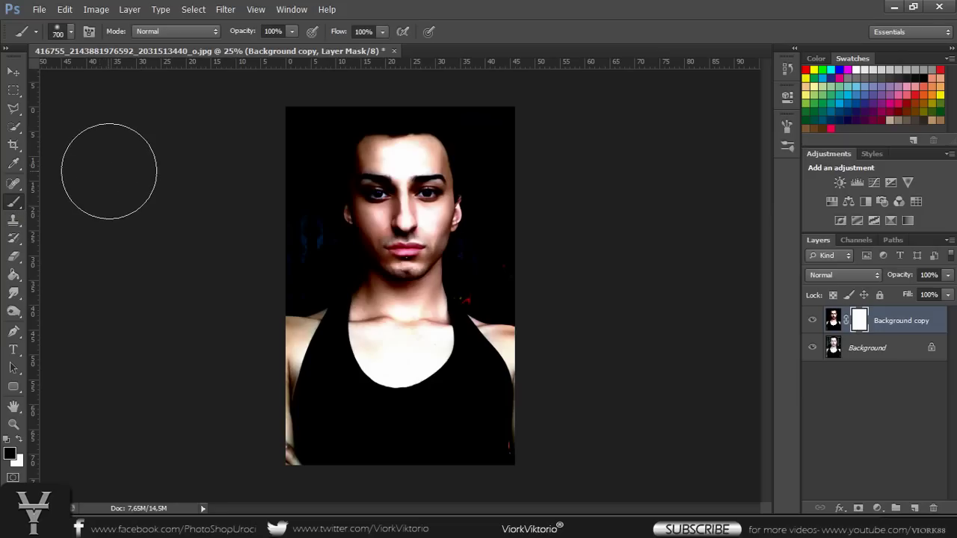
key(bracketleft)
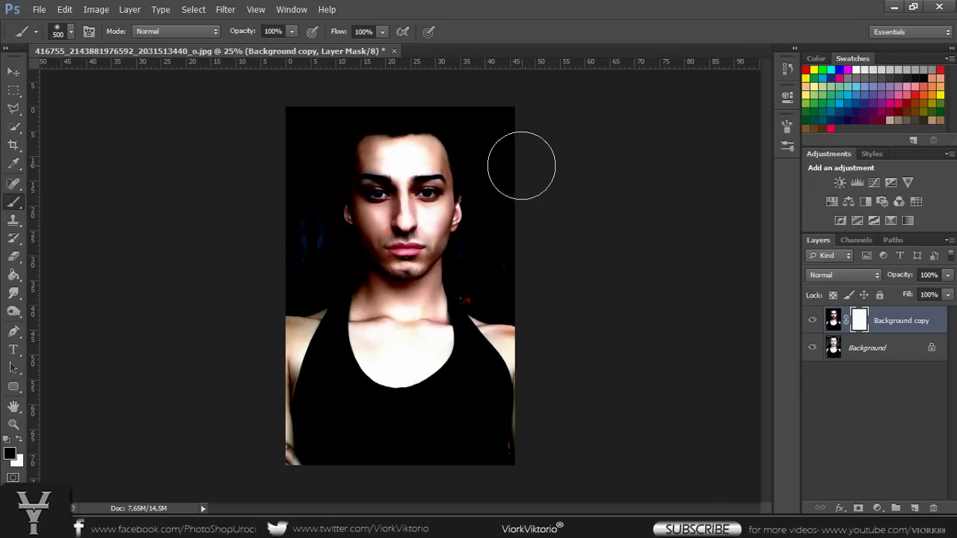
click(15, 282)
click(14, 278)
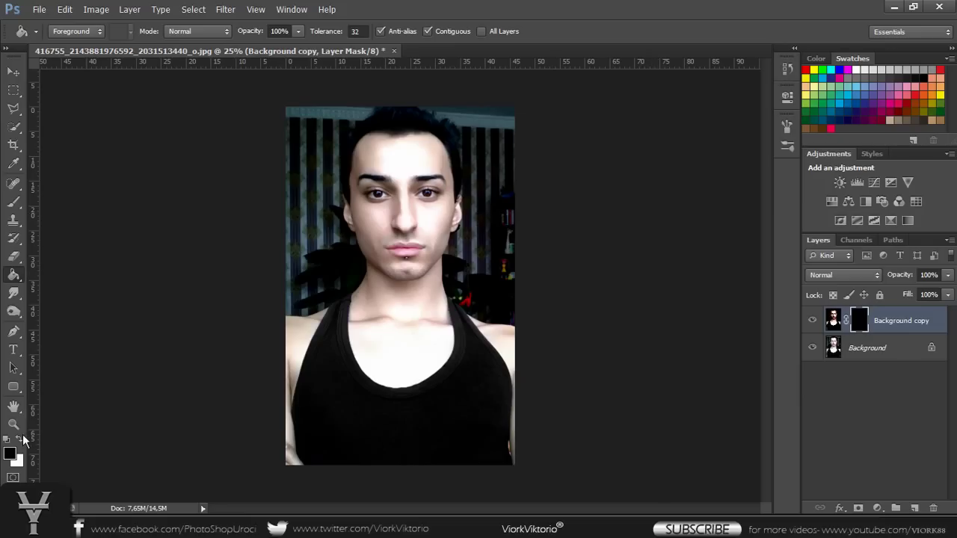
click(14, 202)
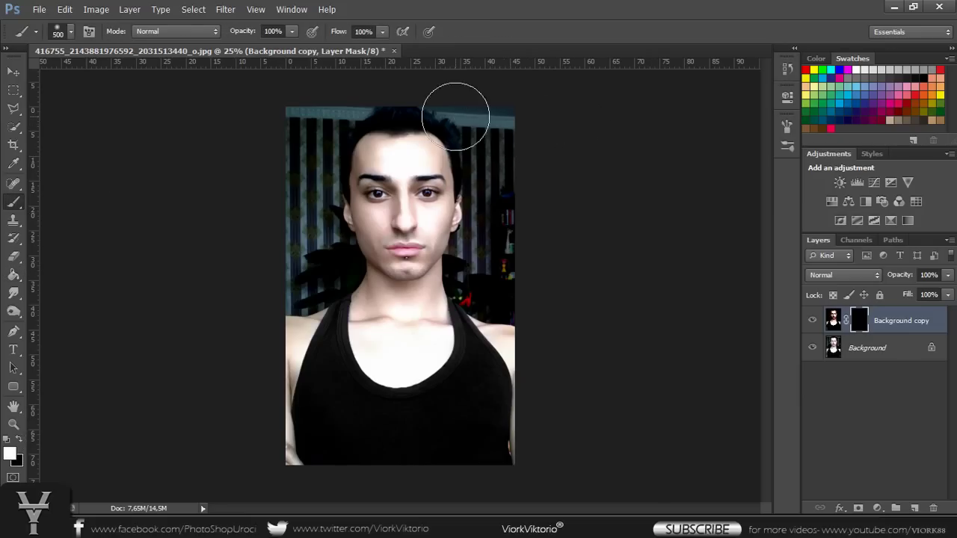
Step: Paint white over the top background on the mask, then black on the forehead at size 250
mouse_move(459, 89)
mouse_down()
mouse_move(482, 103)
mouse_move(500, 159)
mouse_move(513, 122)
mouse_move(444, 95)
mouse_move(486, 153)
mouse_move(489, 282)
mouse_move(483, 267)
mouse_up()
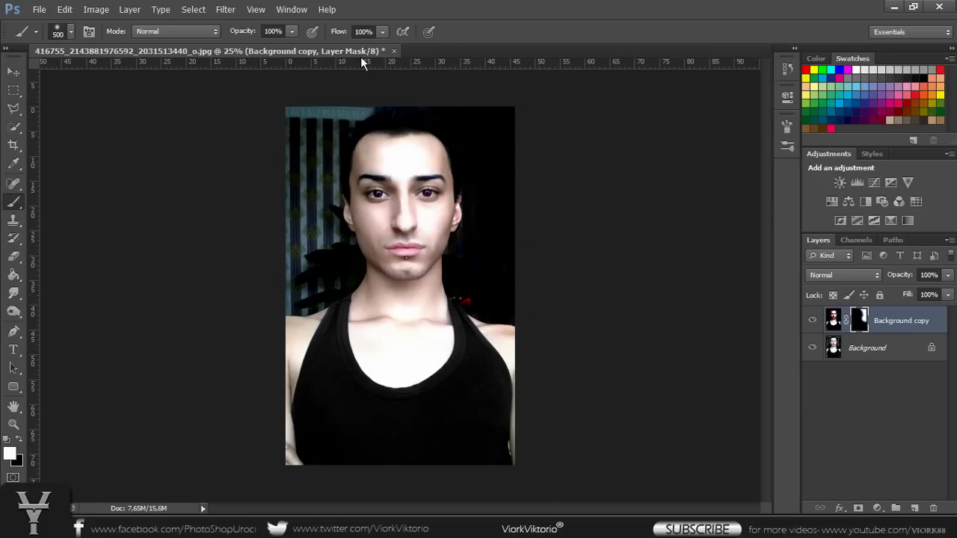
mouse_move(374, 90)
mouse_down()
mouse_move(349, 90)
mouse_move(309, 139)
mouse_move(301, 273)
mouse_up()
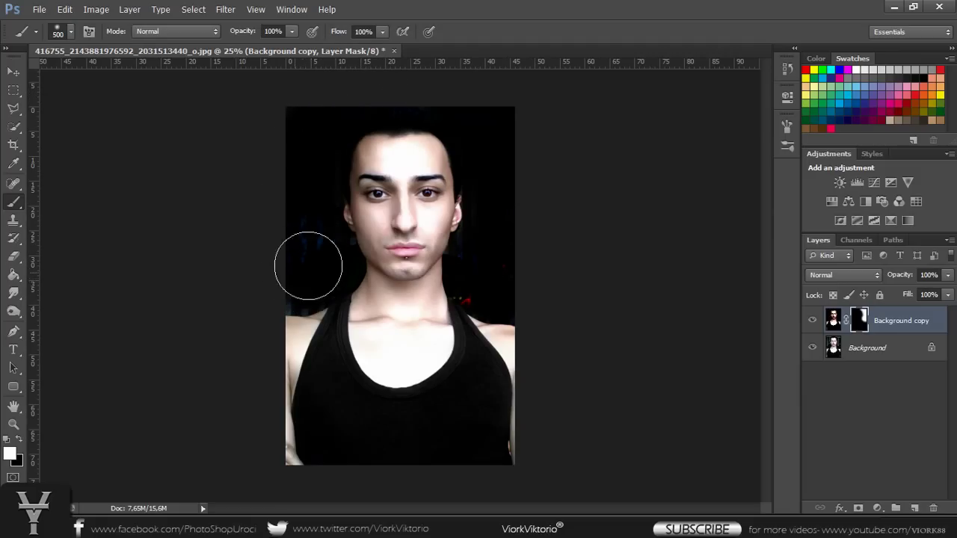
click(18, 443)
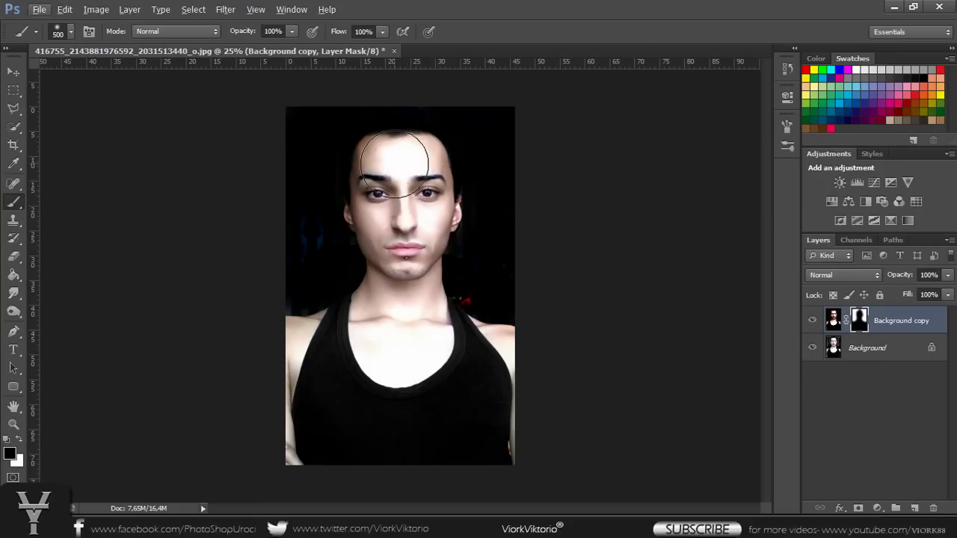
key(bracketleft)
key(bracketleft)
key(bracketleft)
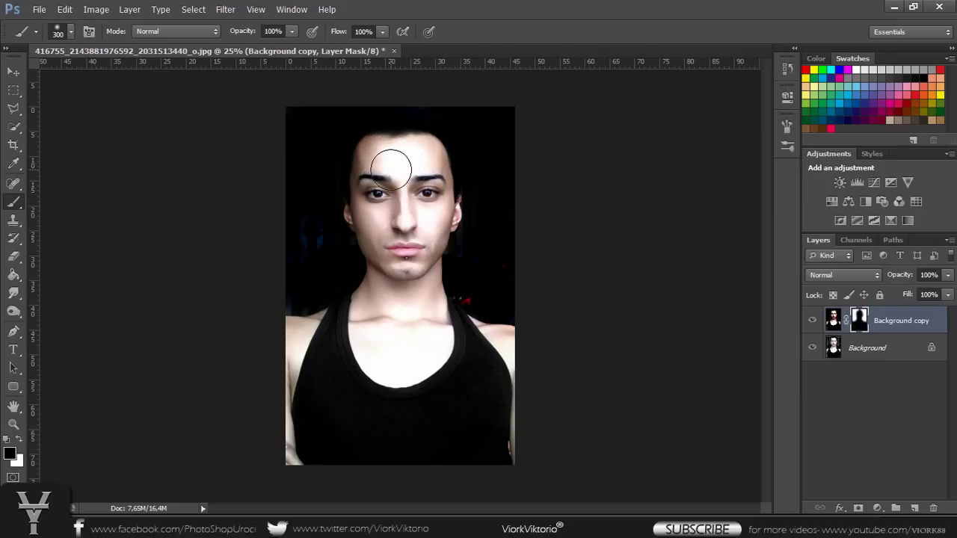
drag(387, 165, 416, 175)
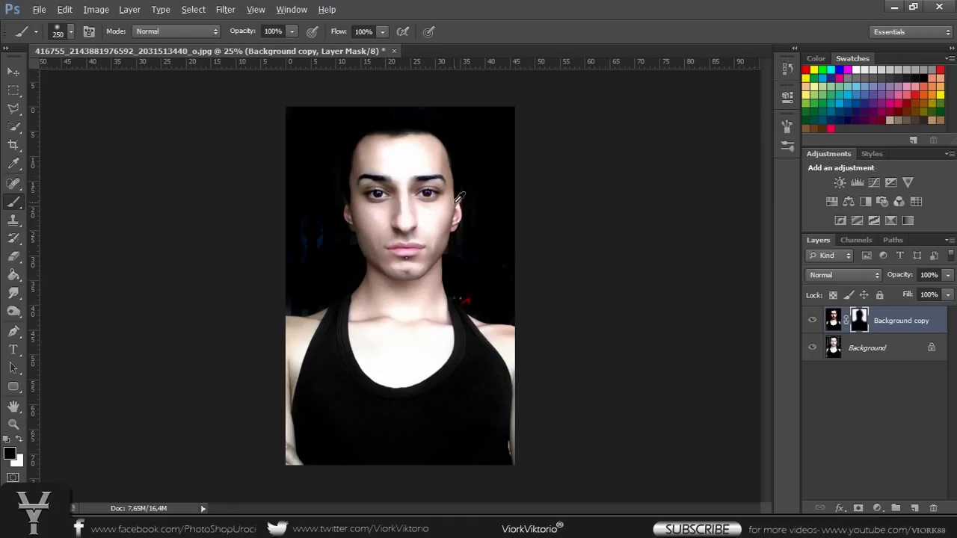
alt+scroll(442, 211, up, 3)
Step: With a 175 brush, paint white around the eyes, then black to clean the cheek and skin
alt+scroll(416, 148, up, 1)
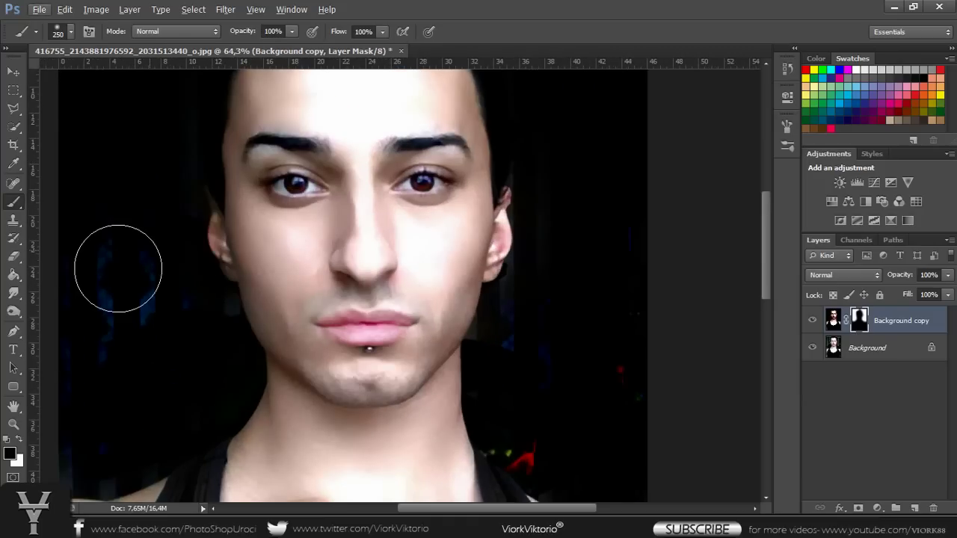
click(22, 443)
key(bracketleft)
key(bracketleft)
drag(322, 183, 246, 173)
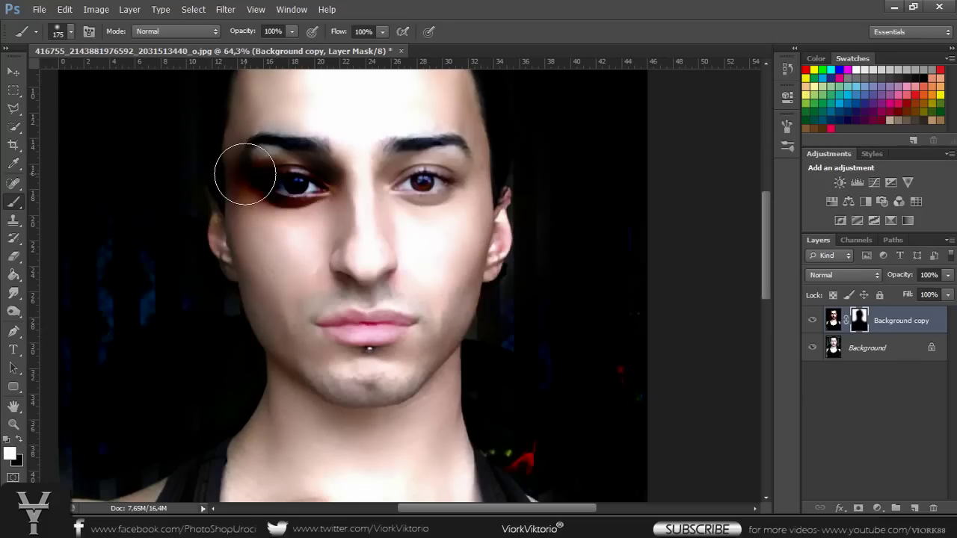
drag(244, 173, 476, 182)
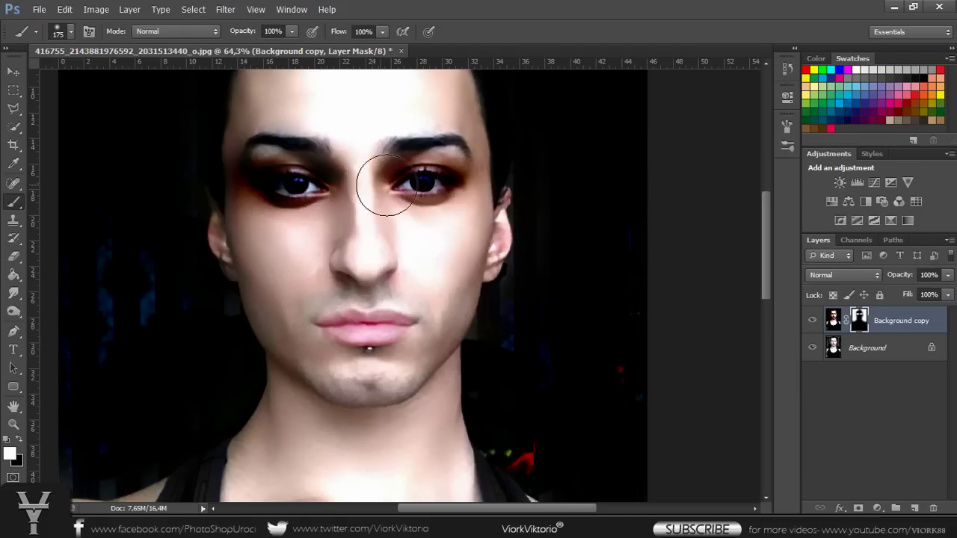
mouse_move(394, 184)
mouse_down()
mouse_move(320, 189)
mouse_move(267, 166)
mouse_up()
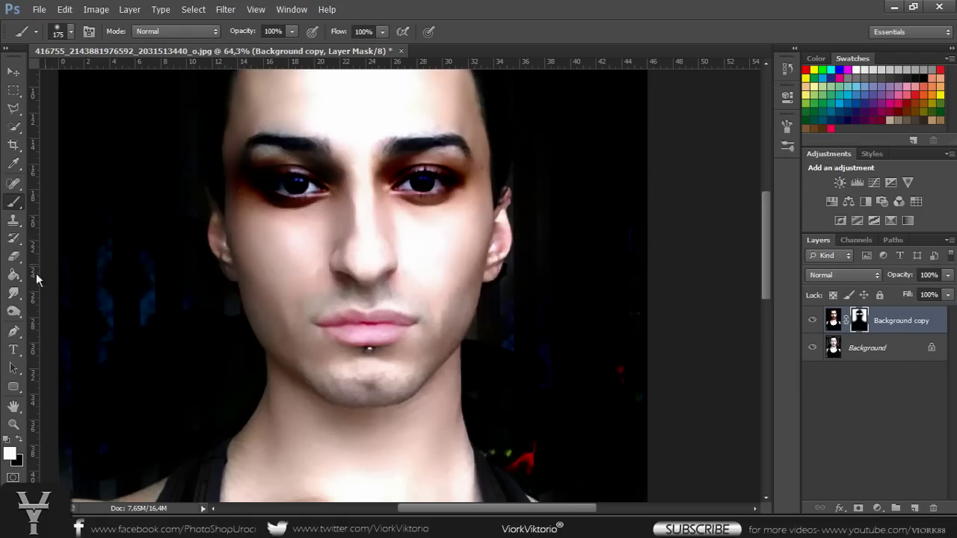
click(20, 439)
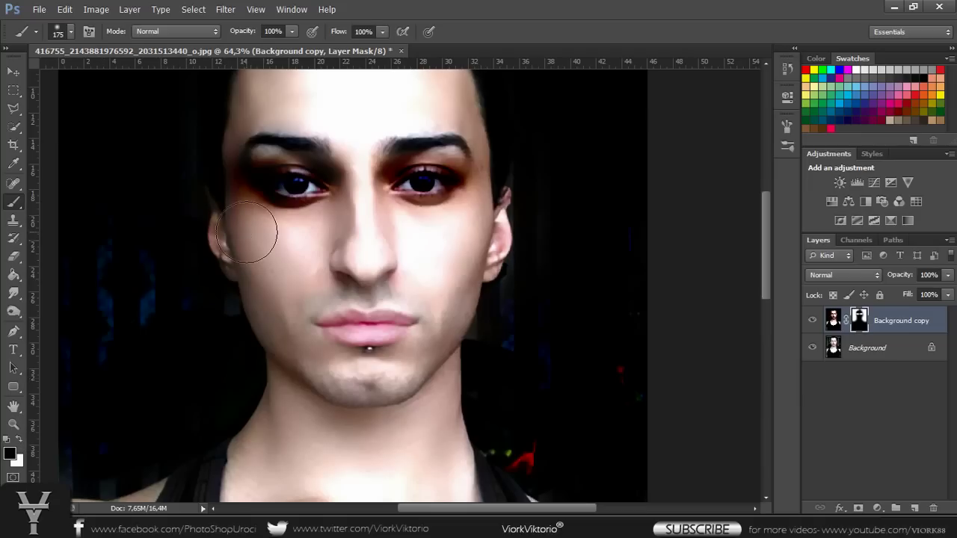
mouse_move(237, 222)
mouse_down()
mouse_move(235, 215)
mouse_move(251, 231)
mouse_move(252, 214)
mouse_move(222, 175)
mouse_up()
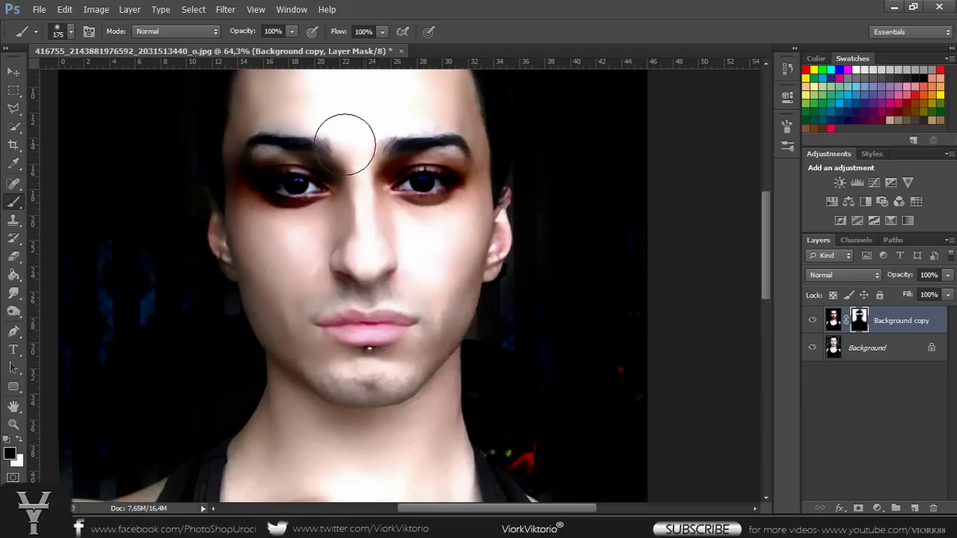
mouse_move(192, 162)
mouse_down()
mouse_move(219, 171)
mouse_move(248, 214)
mouse_up()
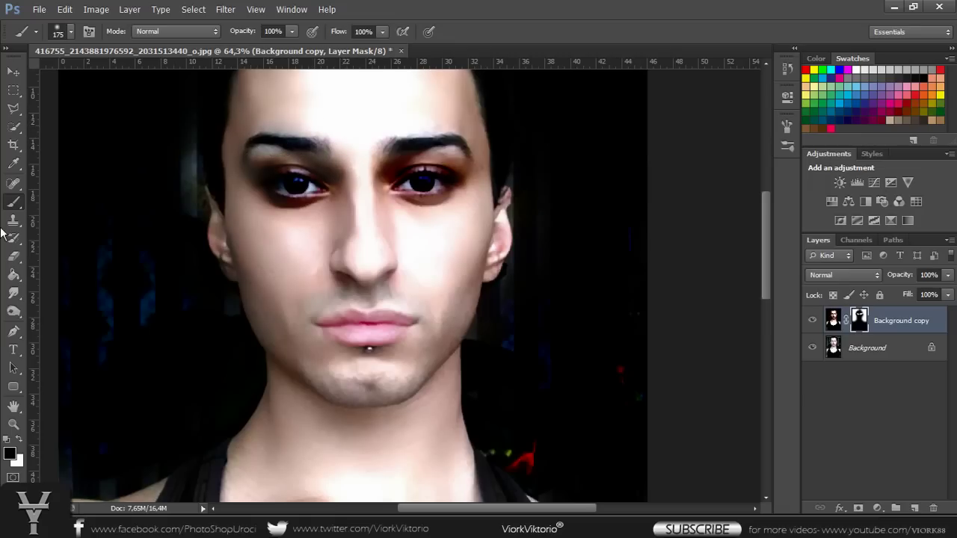
Step: Paint white along the collarbone on the mask to bring back darker shading
click(19, 439)
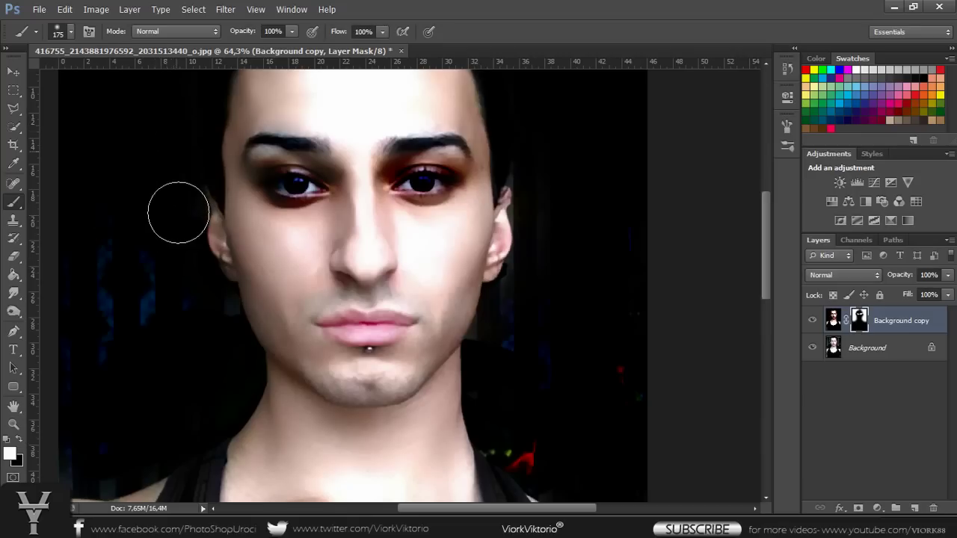
scroll(406, 301, down, 2)
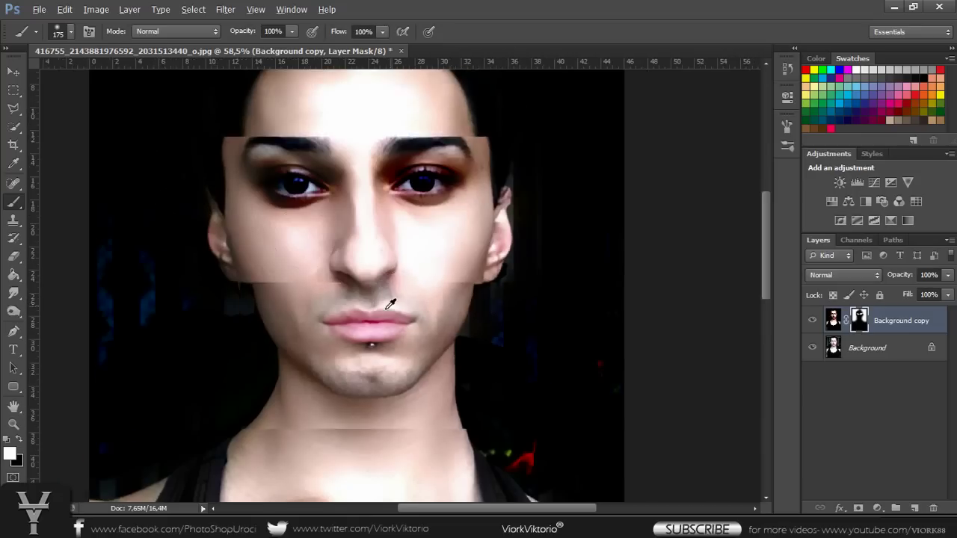
scroll(394, 302, down, 1)
scroll(385, 304, down, 1)
scroll(377, 306, down, 1)
scroll(376, 308, down, 1)
scroll(374, 310, down, 1)
scroll(374, 310, up, 1)
scroll(374, 311, up, 1)
key(alt)
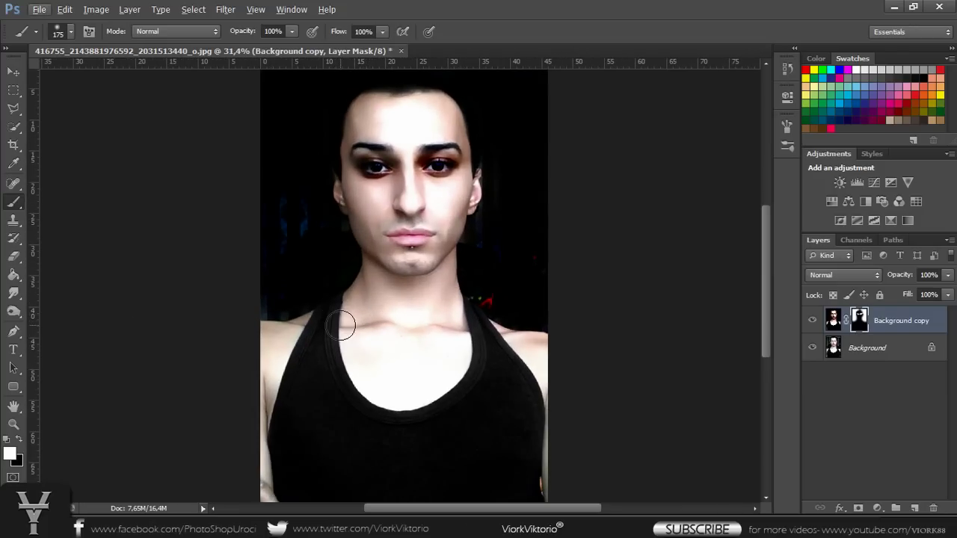
drag(336, 317, 478, 337)
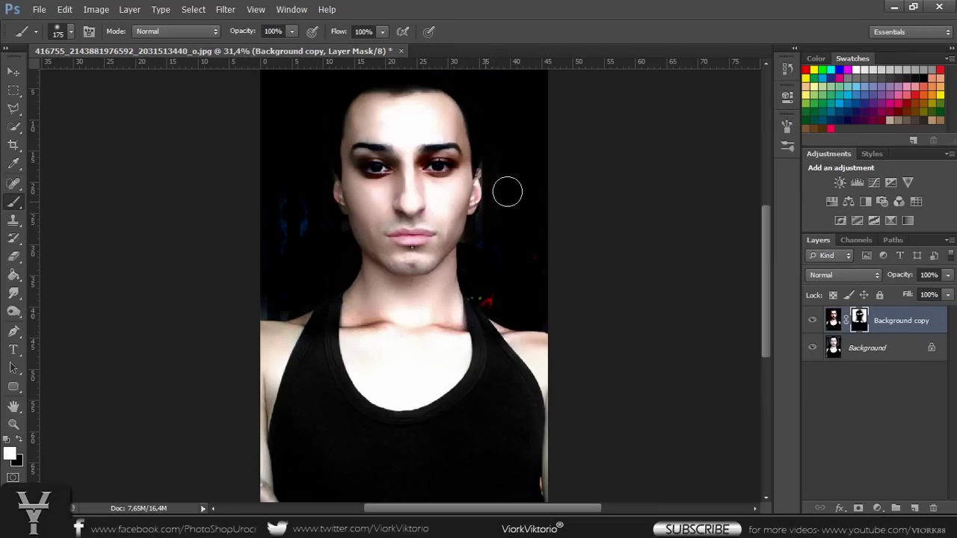
scroll(500, 160, up, 2)
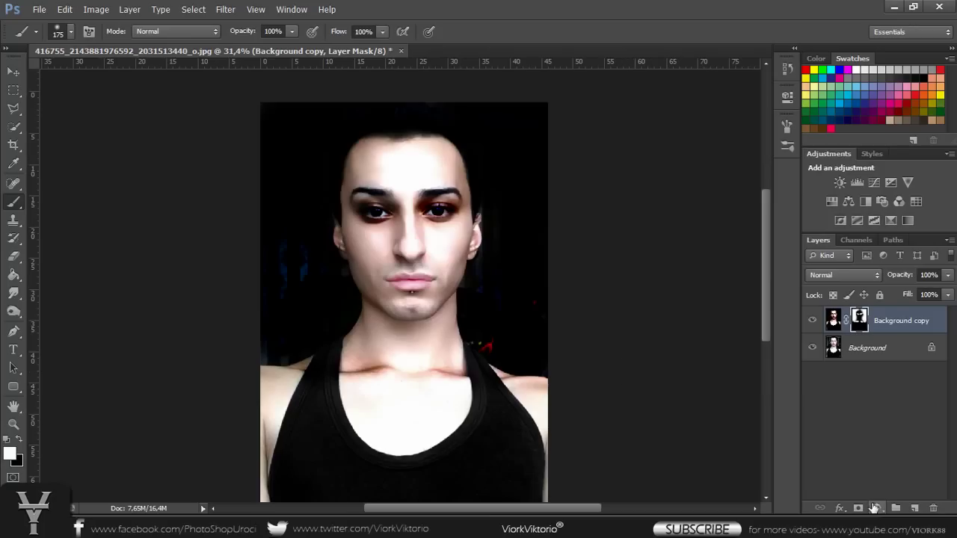
Step: Merge Background copy and Background into one layer, then add an empty Layer 1
shift+click(892, 353)
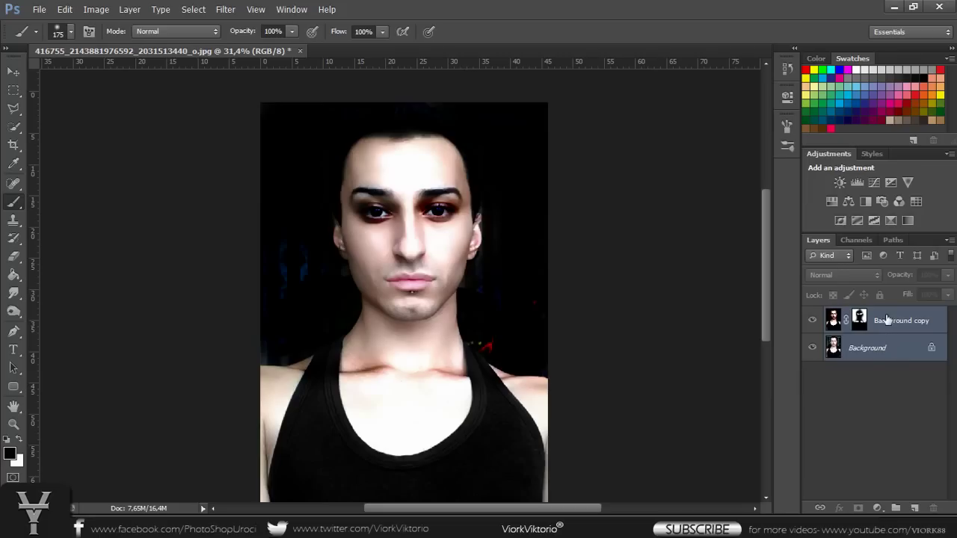
click(887, 320)
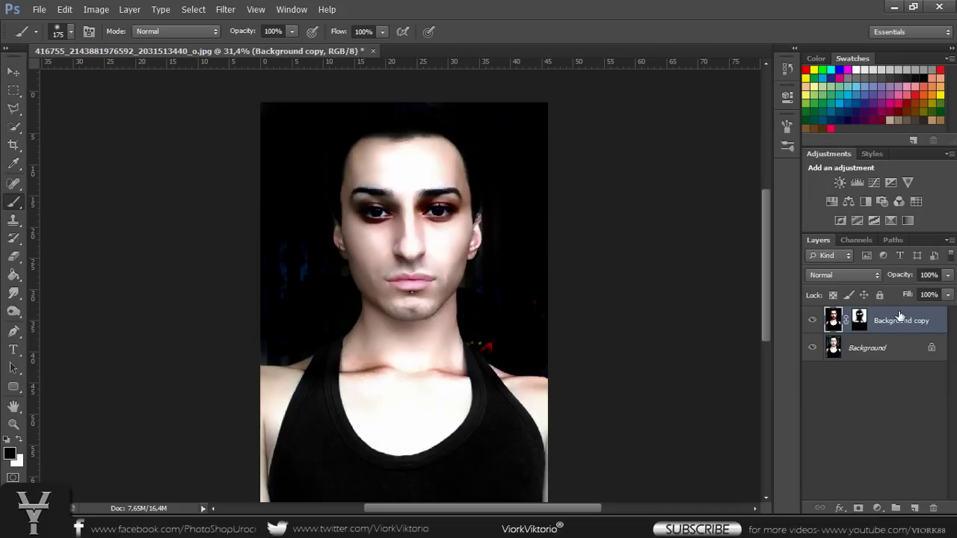
shift+click(891, 350)
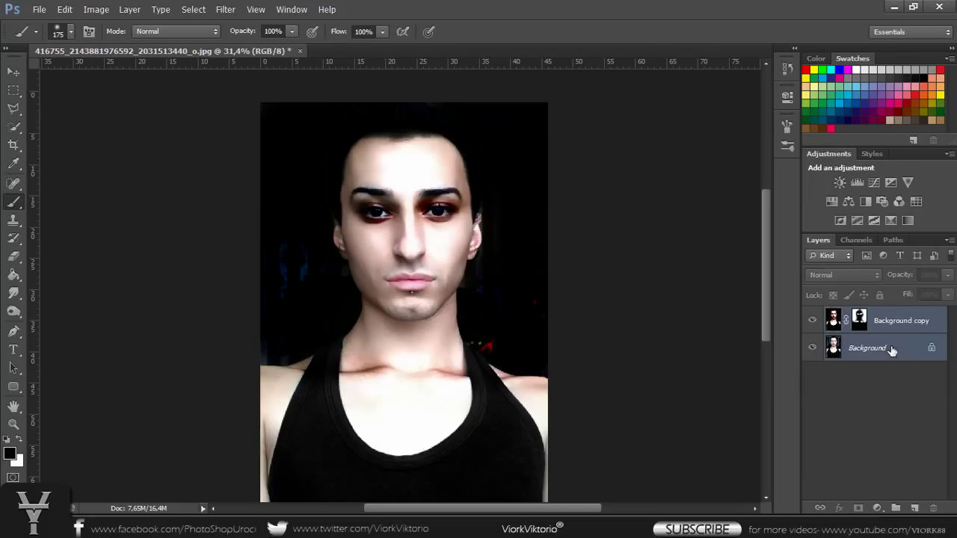
right_click(891, 350)
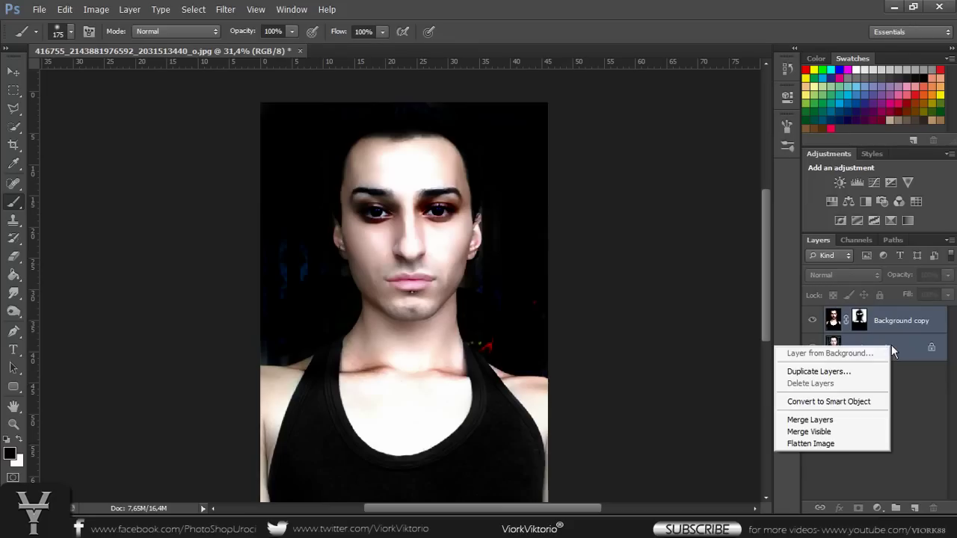
click(860, 421)
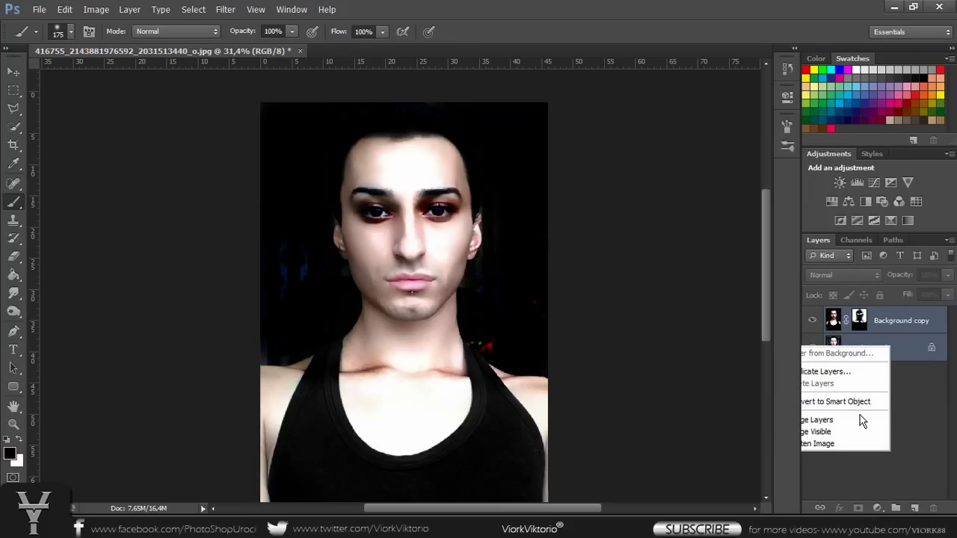
click(915, 510)
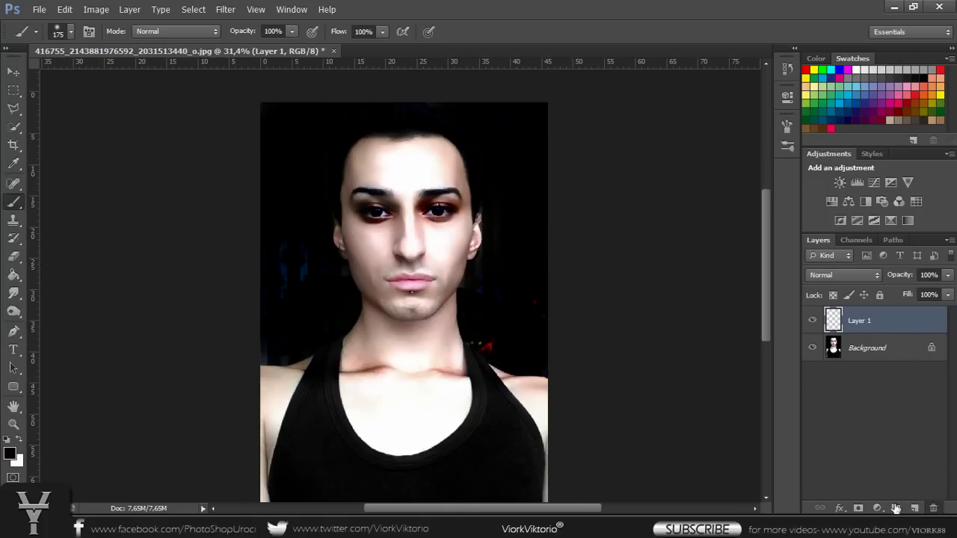
Step: Delete Layer 1 and place found-painting01 scaled to about 283% over the face
click(940, 508)
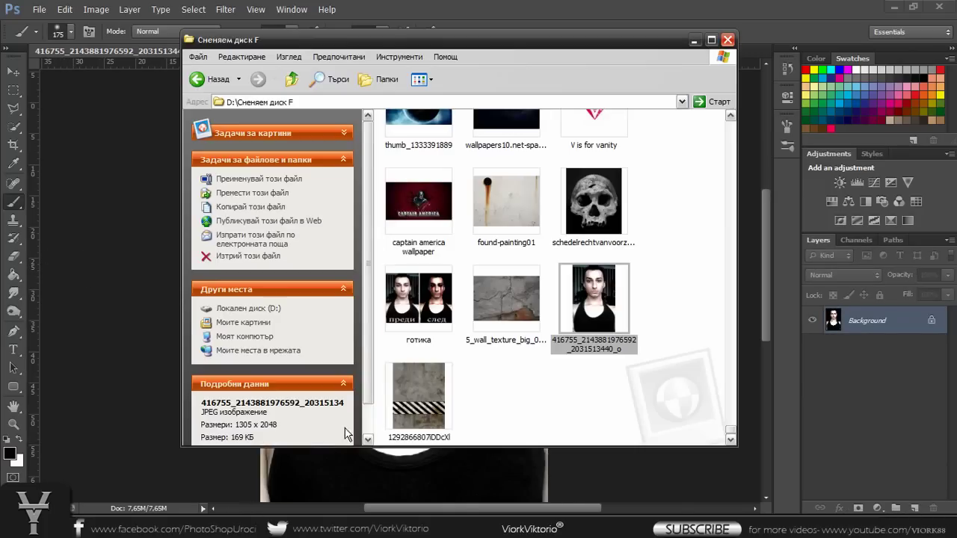
drag(507, 200, 111, 237)
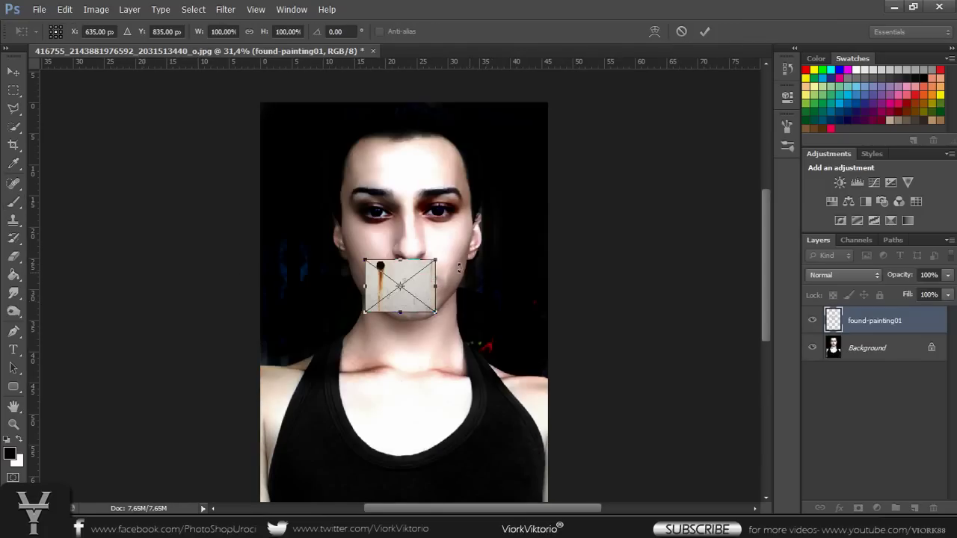
drag(434, 257, 538, 202)
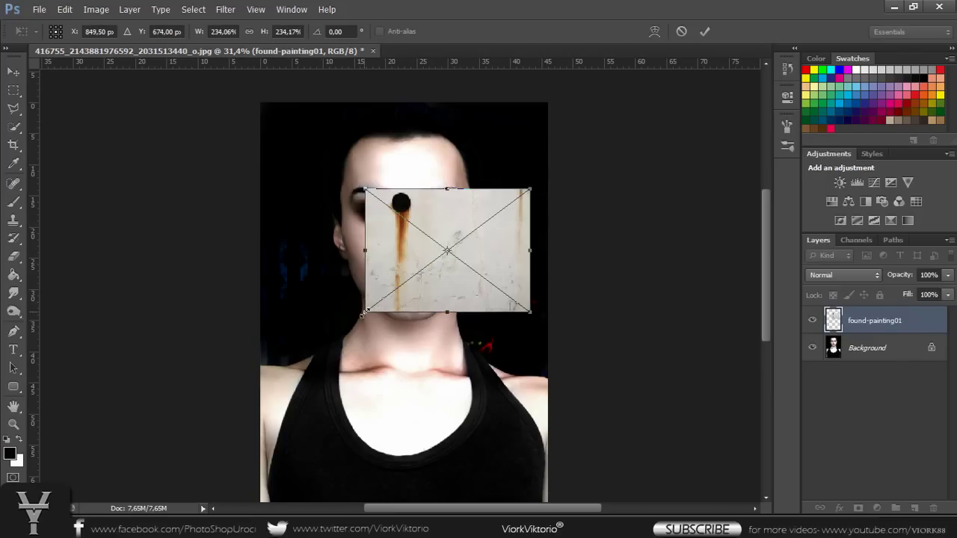
drag(364, 314, 330, 344)
drag(414, 237, 419, 242)
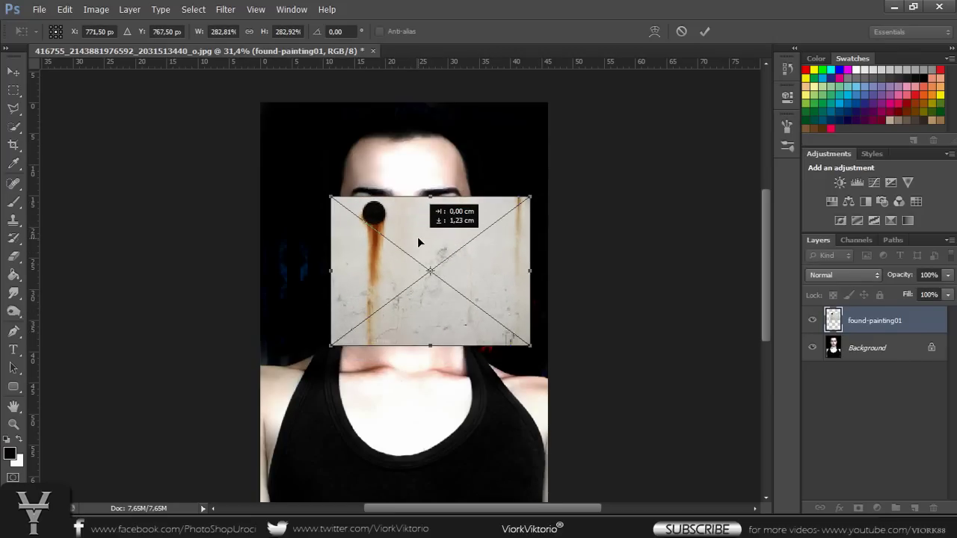
click(710, 33)
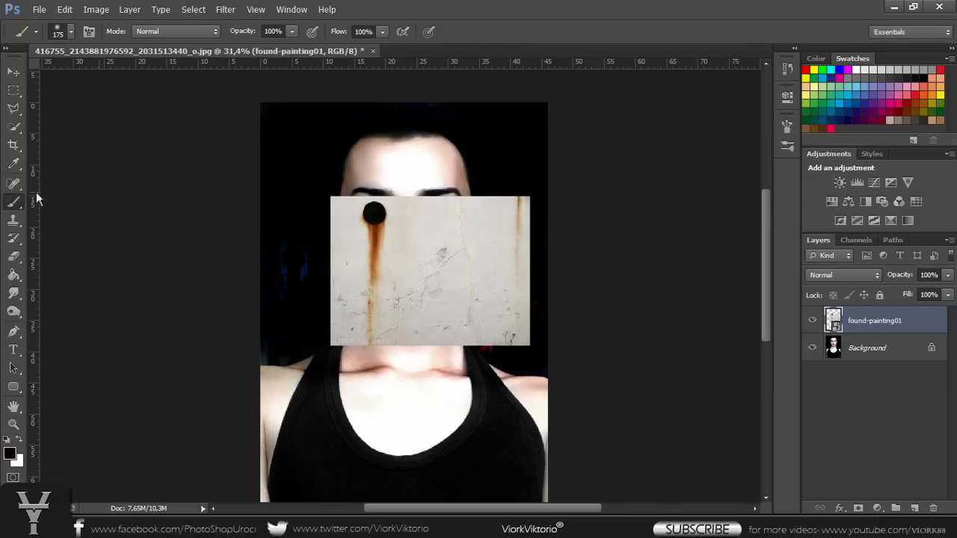
Step: Rasterize found-painting01 and delete everything except the rust-drip strip over the left eye
click(14, 90)
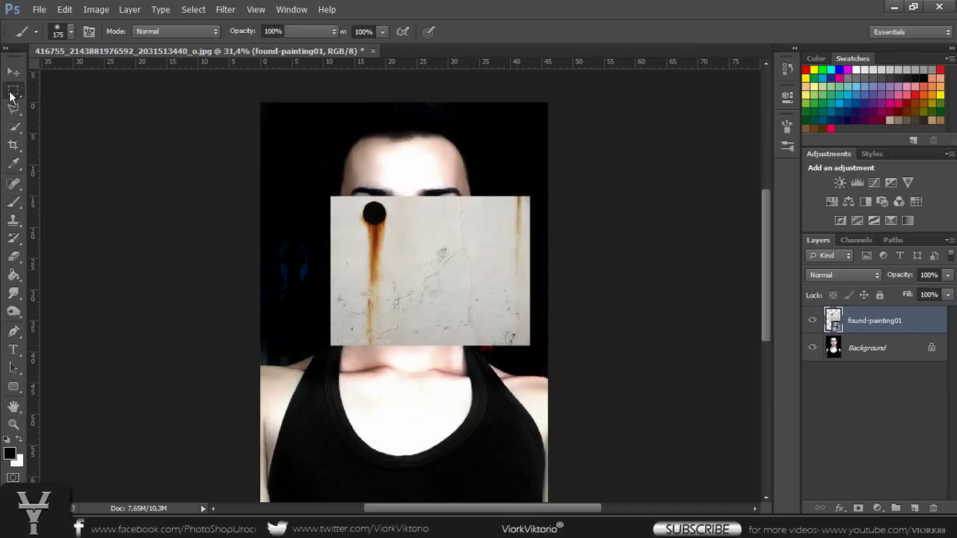
mouse_move(347, 187)
mouse_down()
mouse_move(398, 353)
mouse_move(401, 338)
mouse_up()
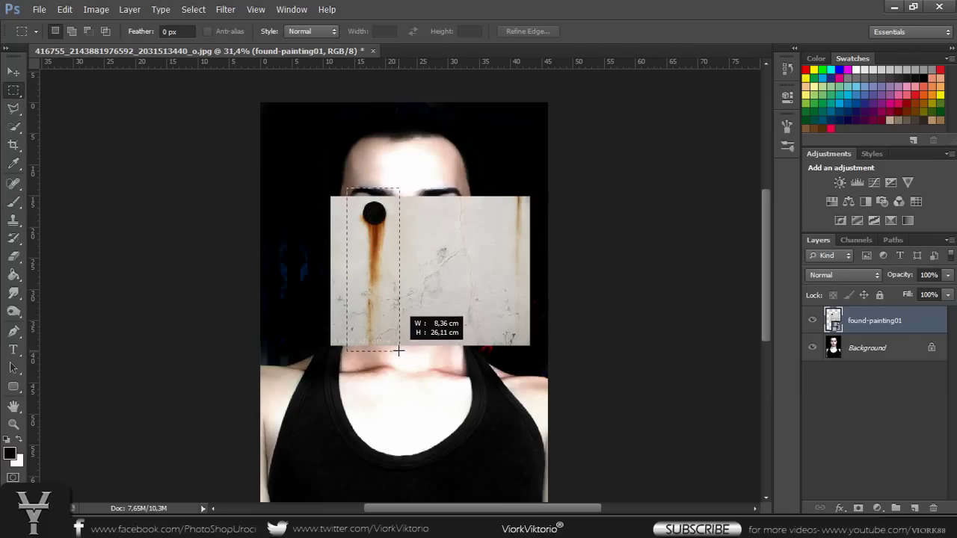
drag(401, 338, 397, 336)
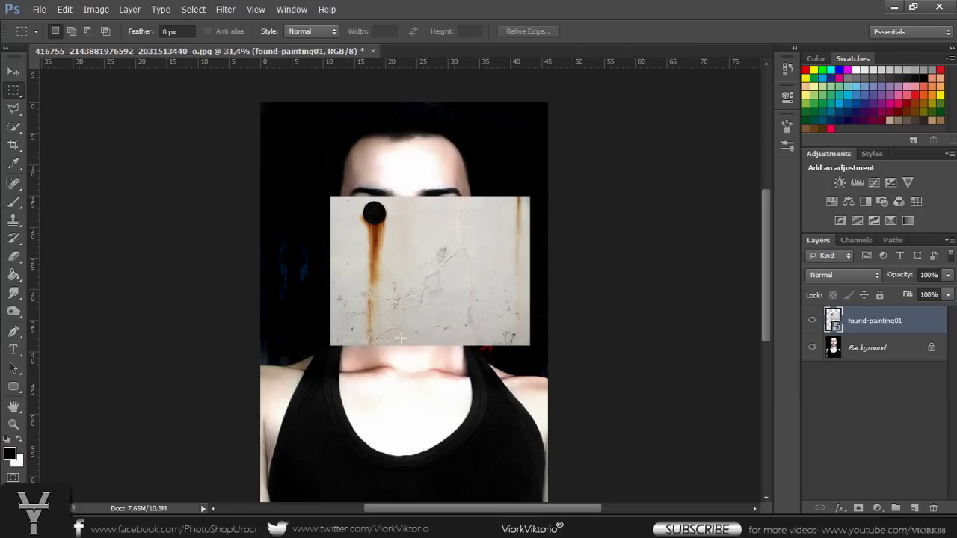
right_click(387, 313)
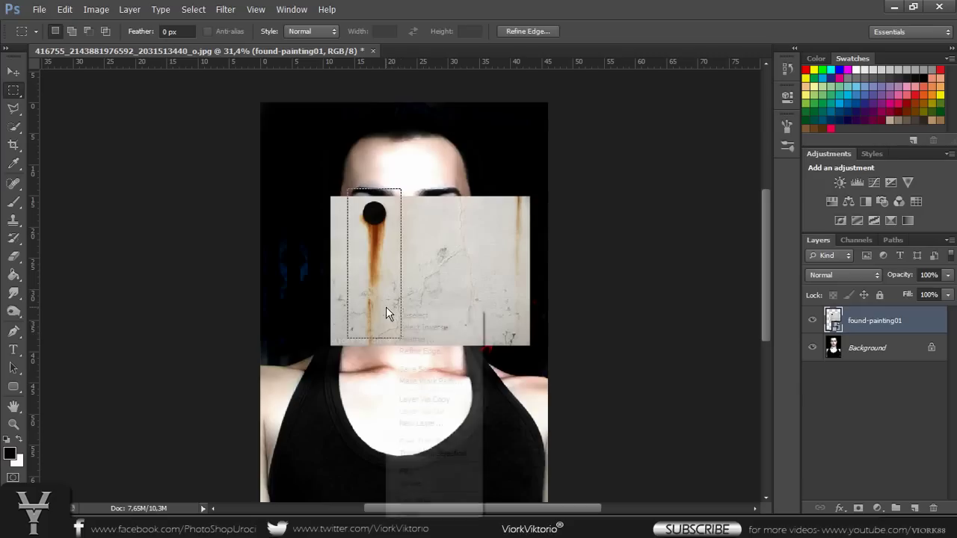
right_click(371, 241)
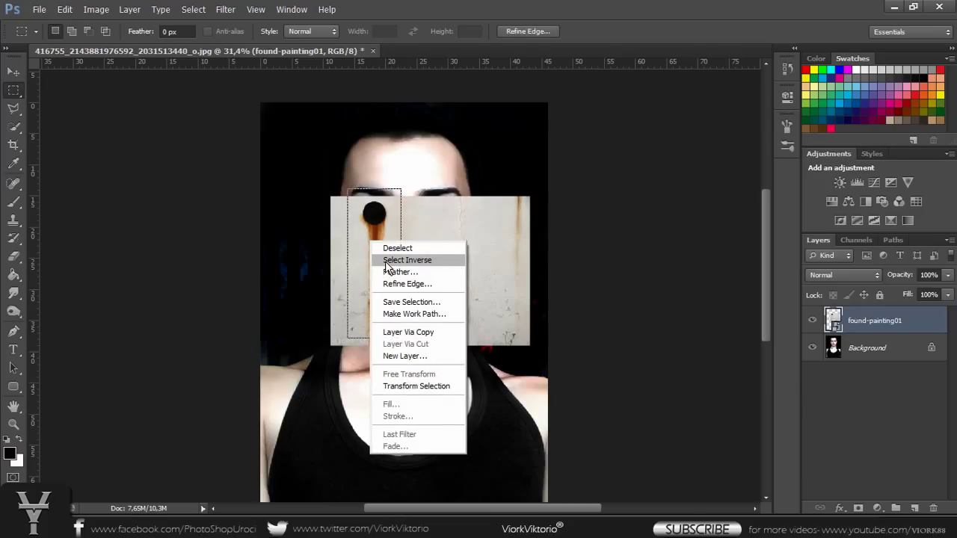
click(386, 261)
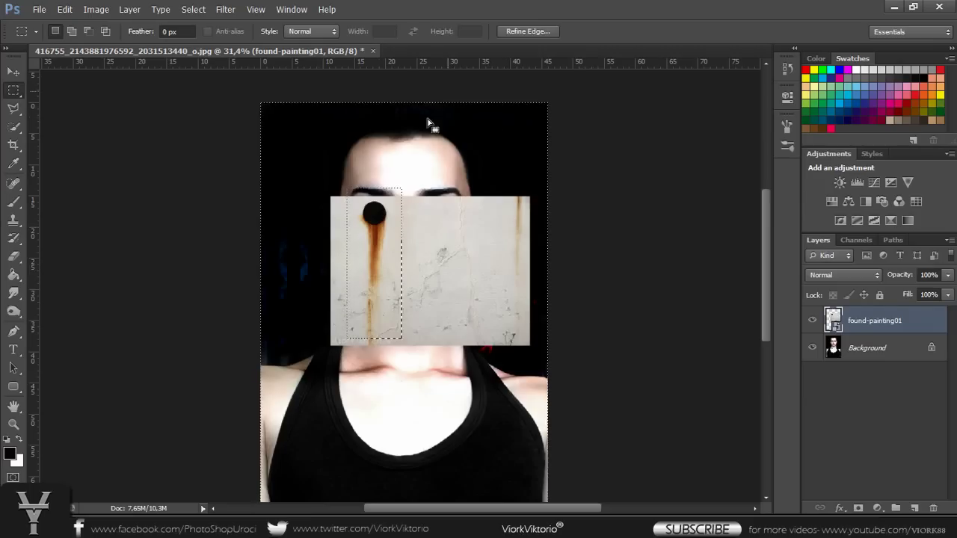
right_click(890, 323)
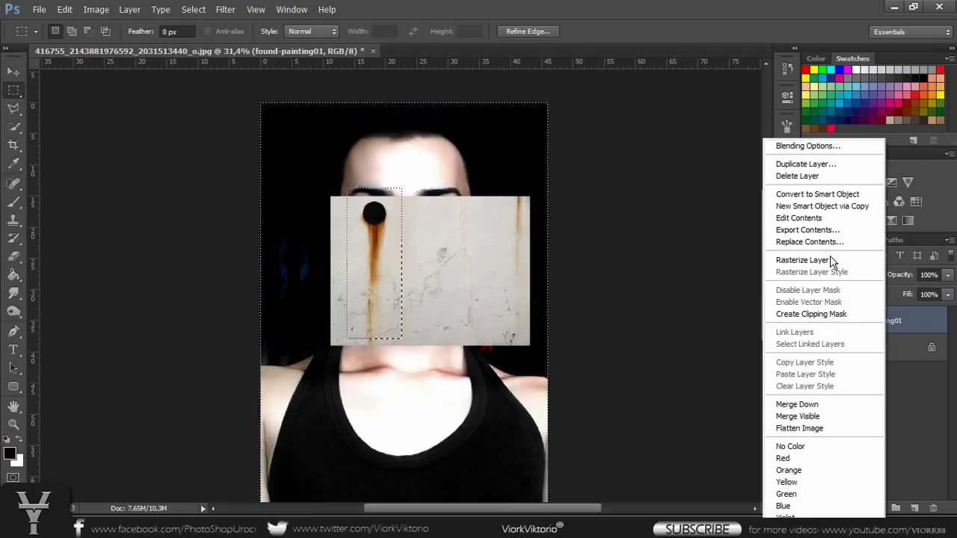
click(834, 260)
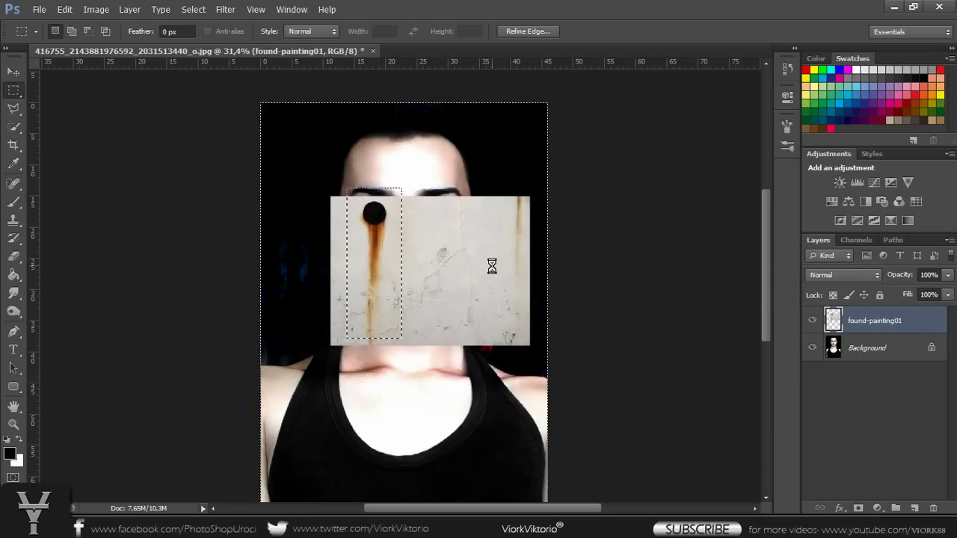
key(Delete)
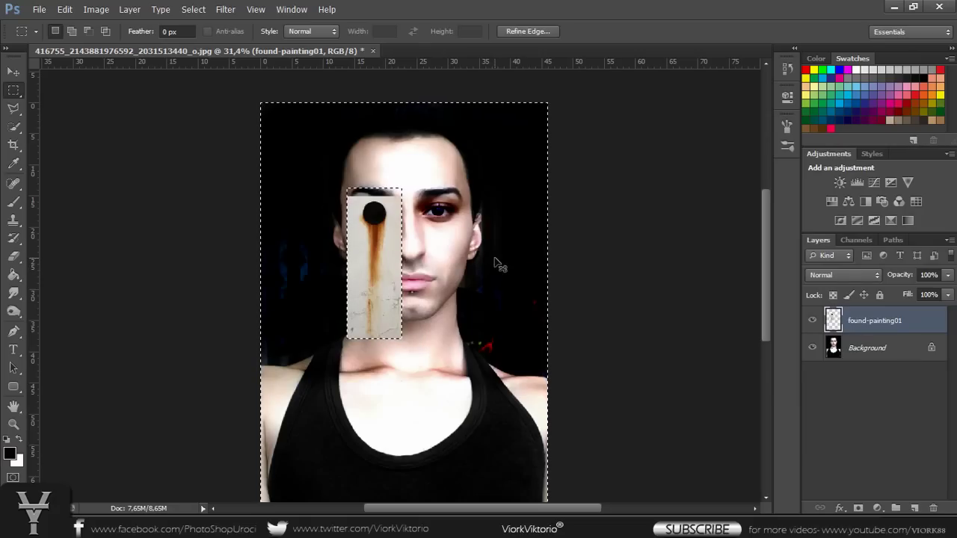
key(ctrl+d)
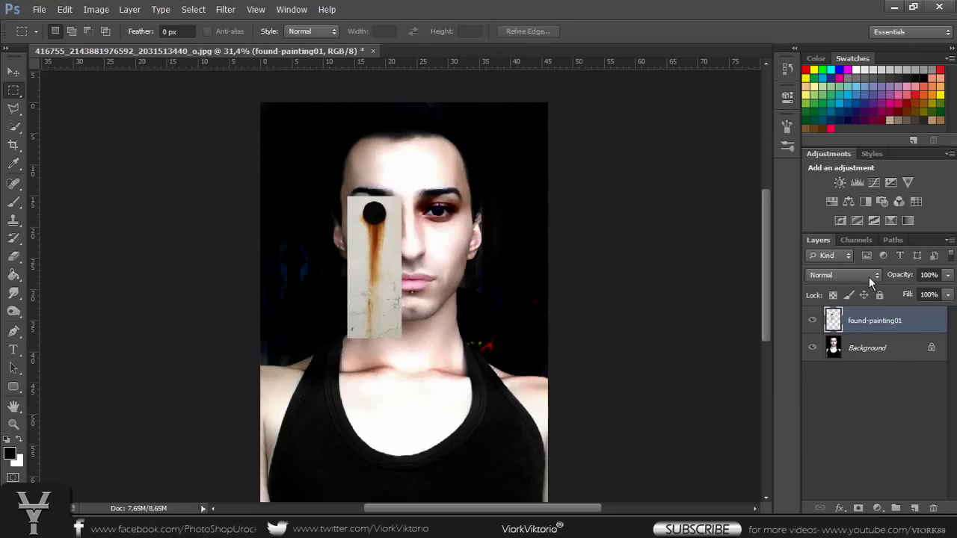
Step: Try Overlay on the rust strip, then settle on Multiply blend mode
click(869, 277)
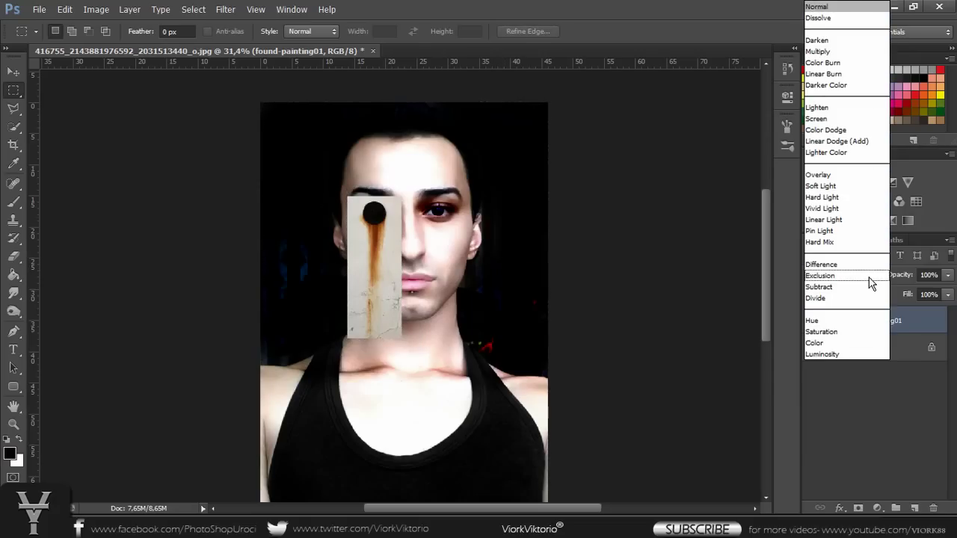
click(837, 175)
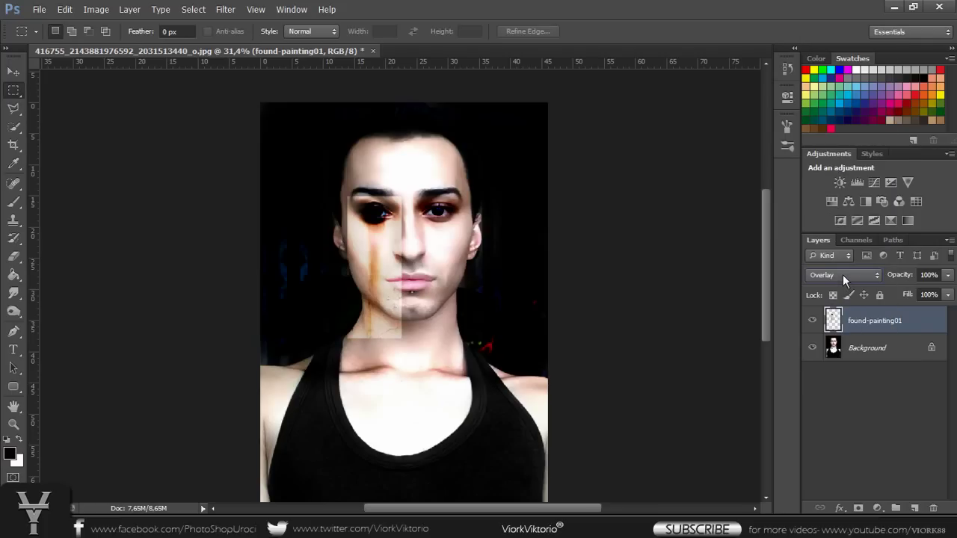
scroll(842, 274, down, 1)
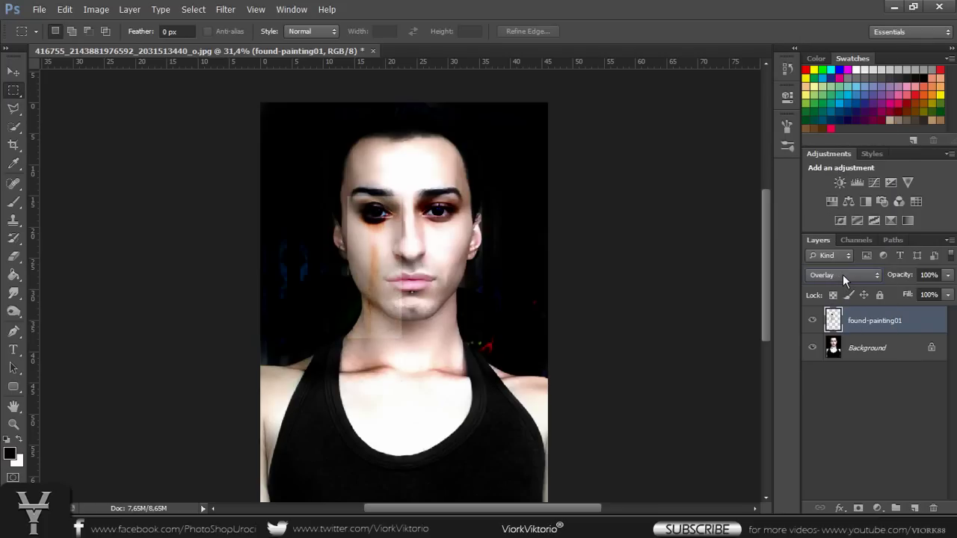
click(843, 275)
click(830, 58)
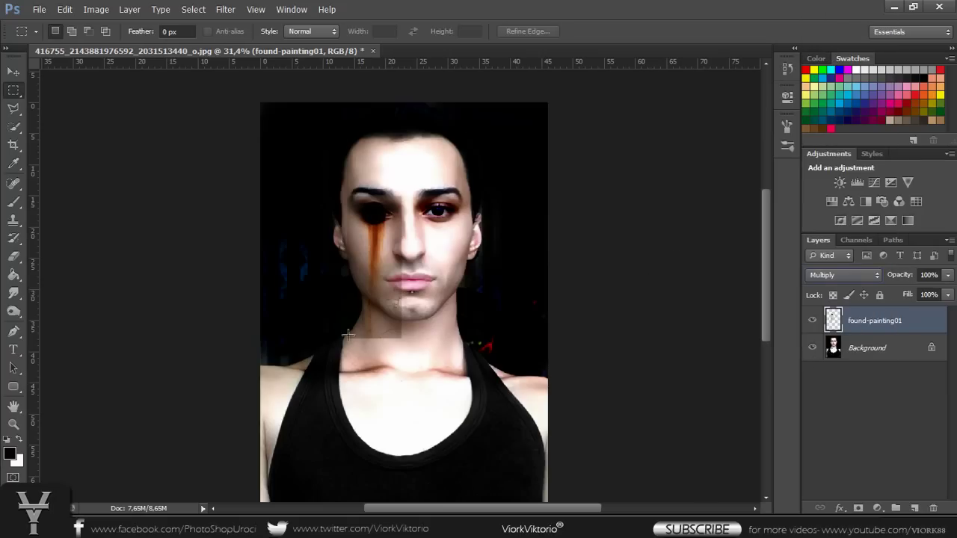
click(13, 256)
Step: Erase the texture's light patch around the chin and neck with a size-250 eraser
key(bracketright)
key(bracketright)
key(bracketright)
key(bracketright)
key(bracketright)
key(bracketright)
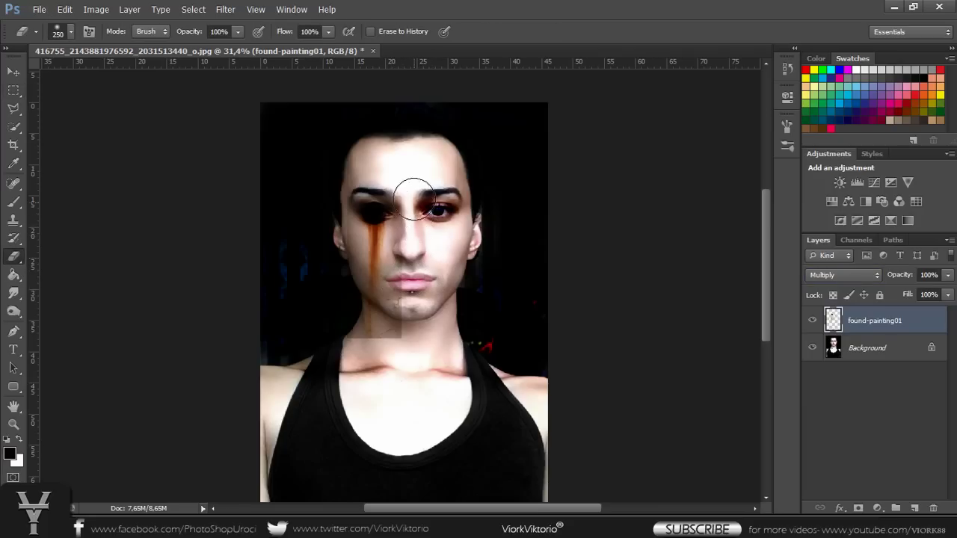
mouse_move(414, 280)
mouse_down()
mouse_move(412, 331)
mouse_move(406, 321)
mouse_move(357, 344)
mouse_move(380, 341)
mouse_up()
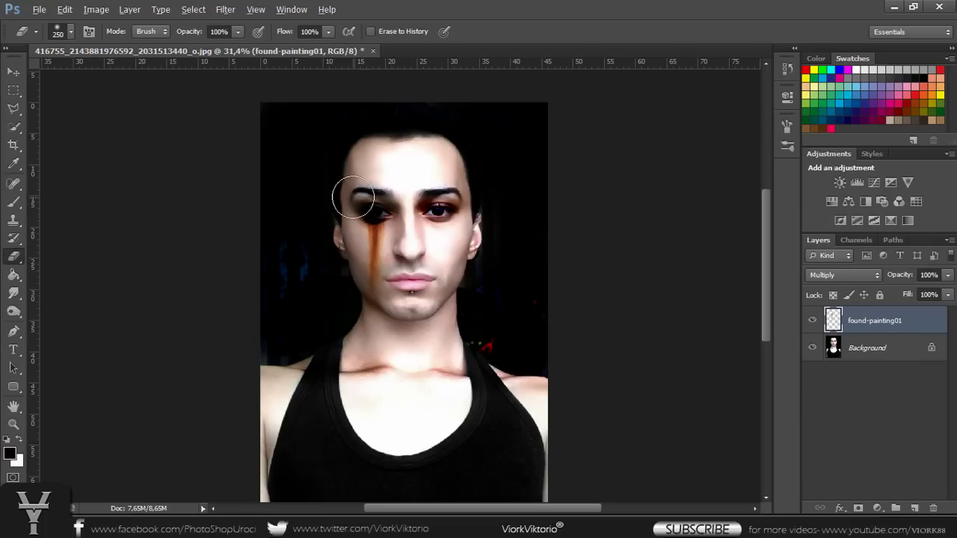
scroll(353, 201, up, 3)
scroll(371, 174, up, 2)
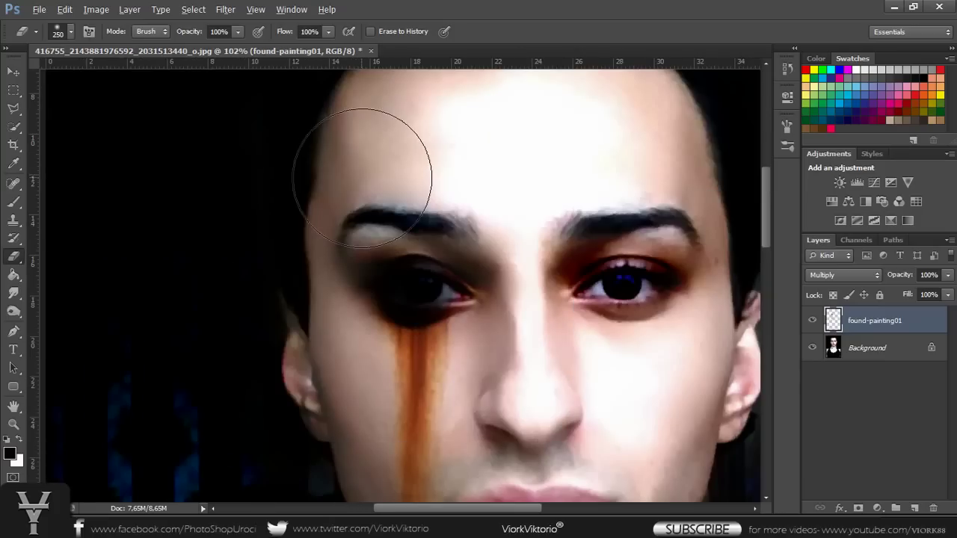
Step: Erase the dark paint with a smaller eraser to reveal the left iris
key(bracketleft)
key(bracketleft)
key(bracketleft)
key(bracketleft)
key(bracketleft)
key(bracketleft)
key(bracketleft)
key(bracketleft)
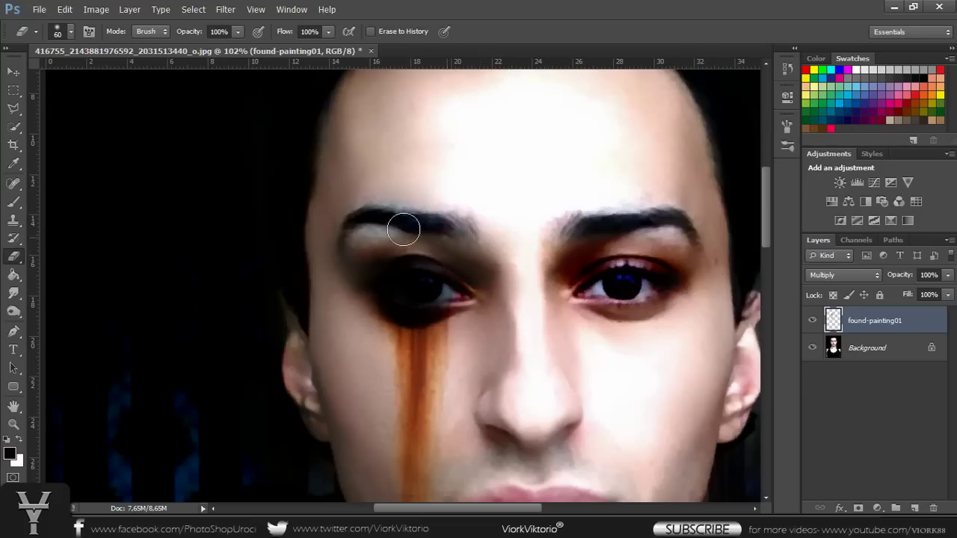
mouse_move(349, 256)
mouse_down()
mouse_move(444, 288)
mouse_move(389, 273)
mouse_move(404, 276)
mouse_up()
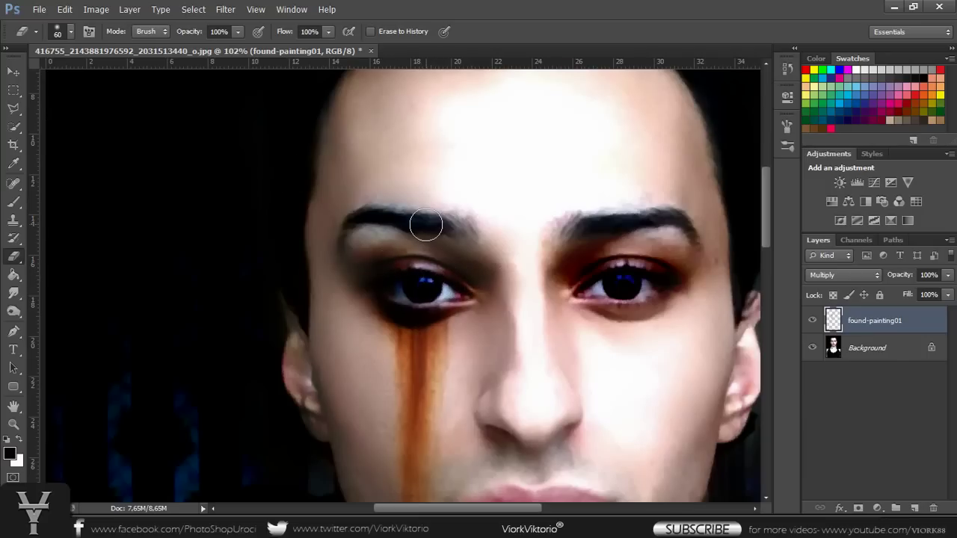
scroll(337, 263, down, 1)
scroll(337, 263, down, 1)
scroll(336, 259, down, 1)
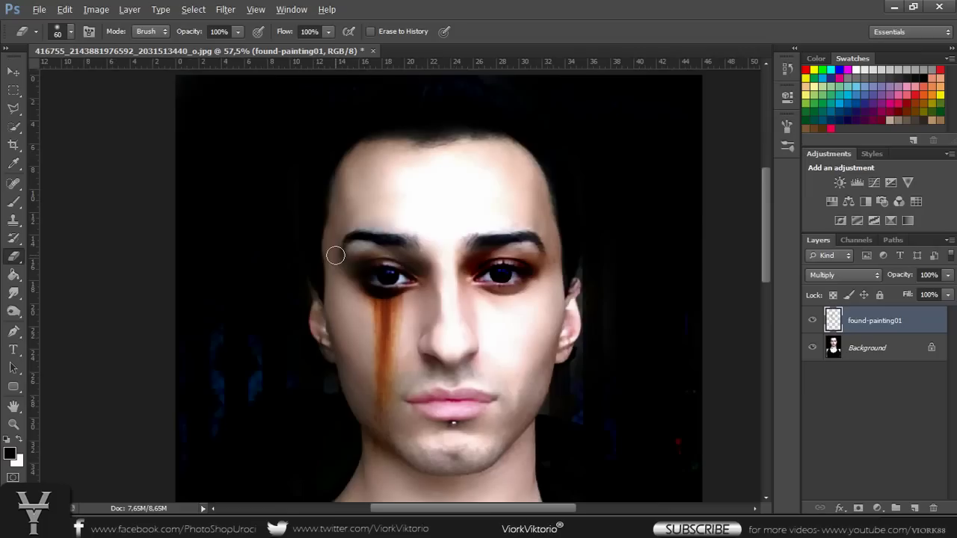
key(alt)
key(ctrl+t)
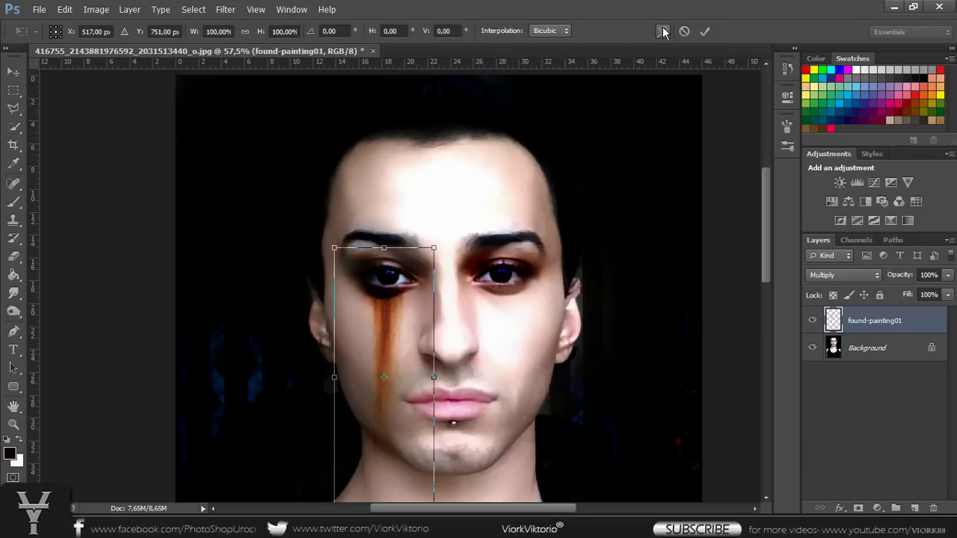
Step: Warp the rust strip, bowing the left edges outward and pulling the right edges inward
click(663, 31)
scroll(655, 65, down, 1)
scroll(655, 64, down, 1)
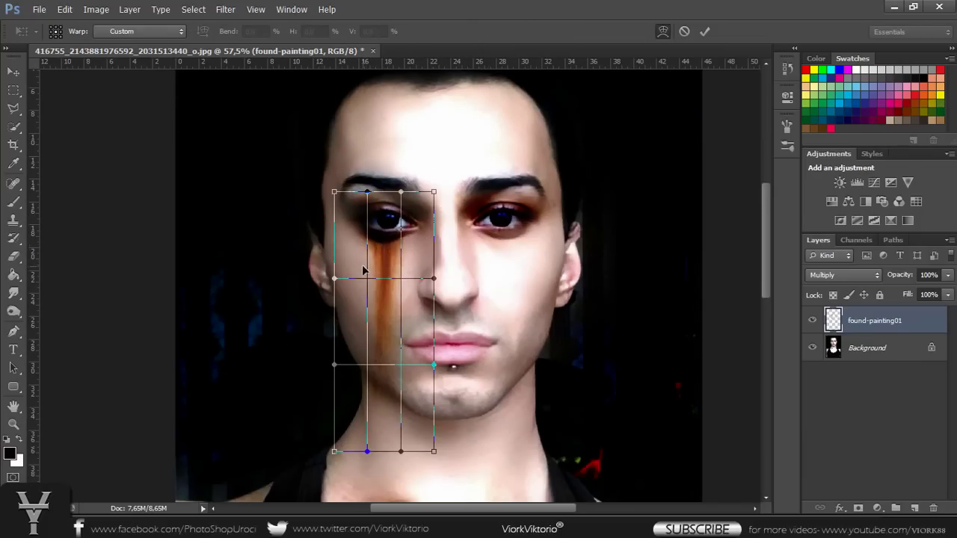
drag(334, 280, 312, 280)
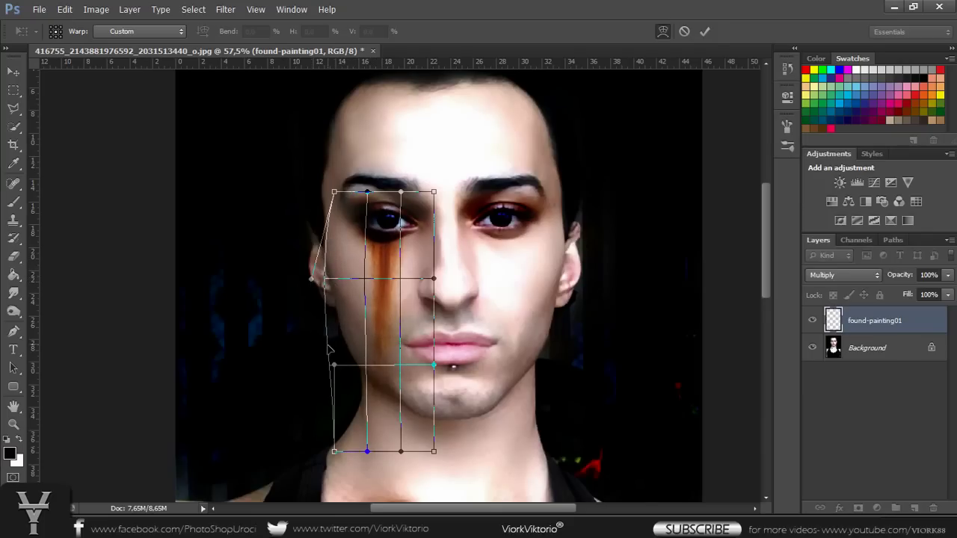
drag(335, 365, 304, 368)
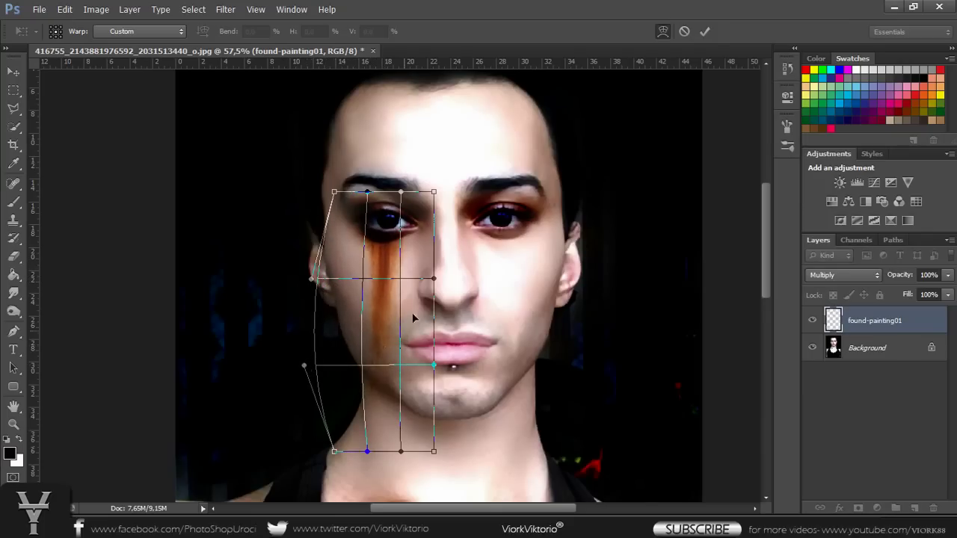
drag(434, 280, 390, 279)
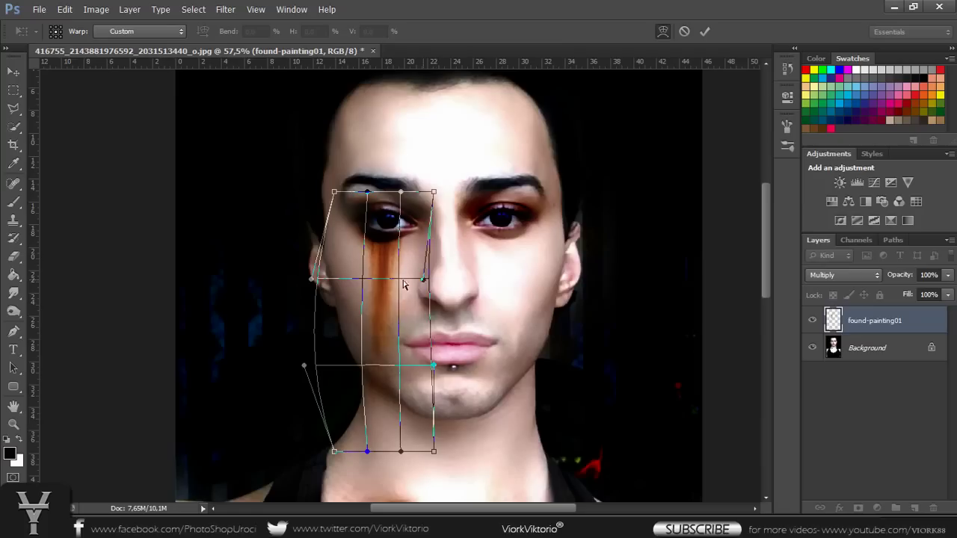
drag(433, 367, 376, 367)
Step: Curve the tear streak down along the left cheek and commit the warp
drag(369, 316, 359, 313)
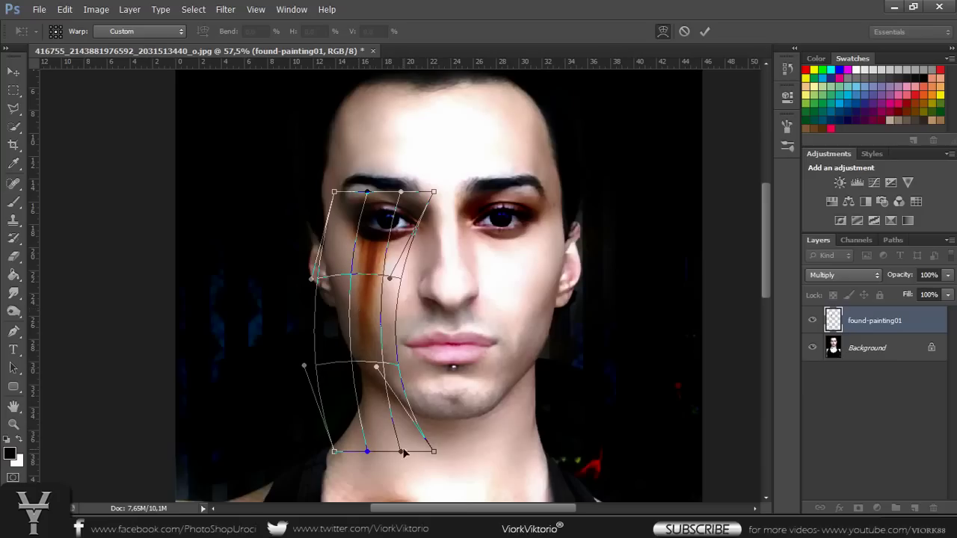
drag(385, 433, 394, 430)
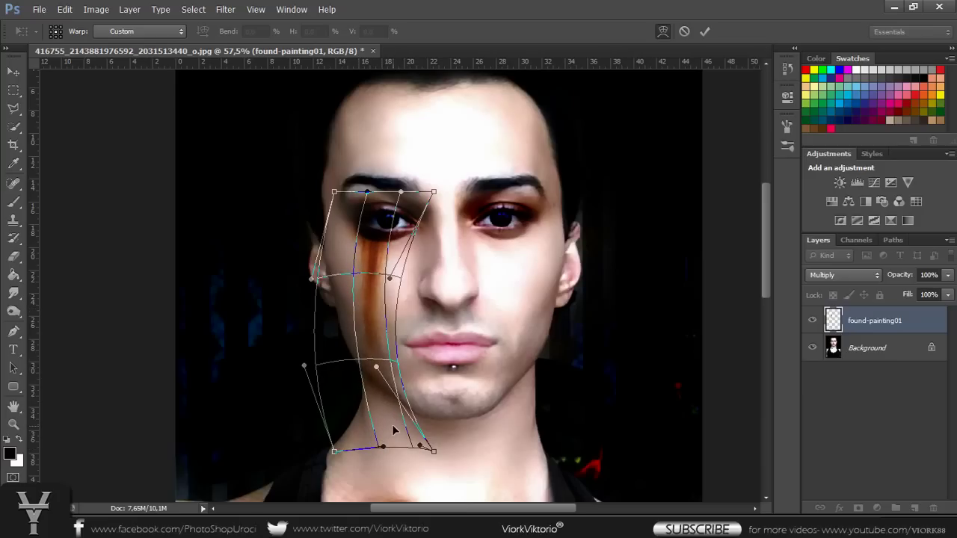
drag(336, 453, 344, 450)
drag(371, 331, 382, 345)
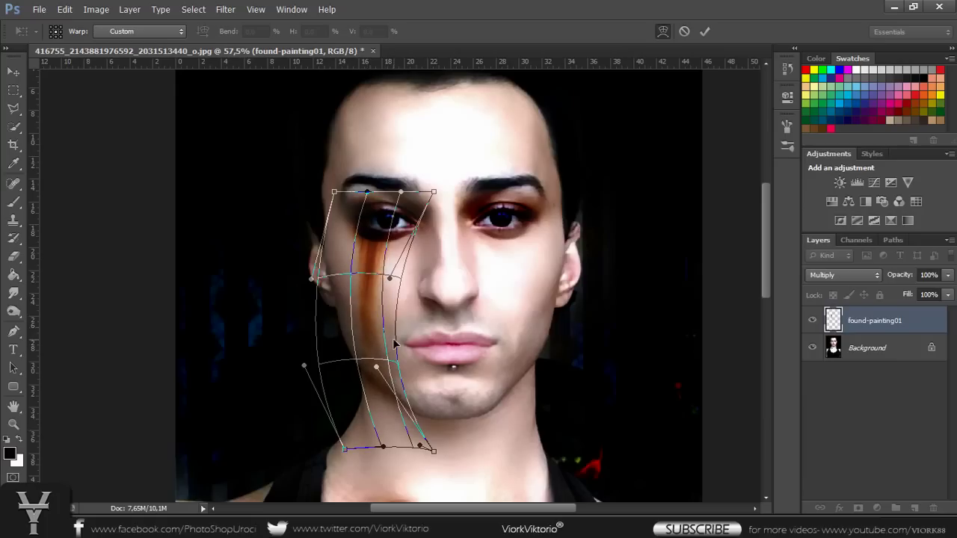
drag(394, 342, 394, 340)
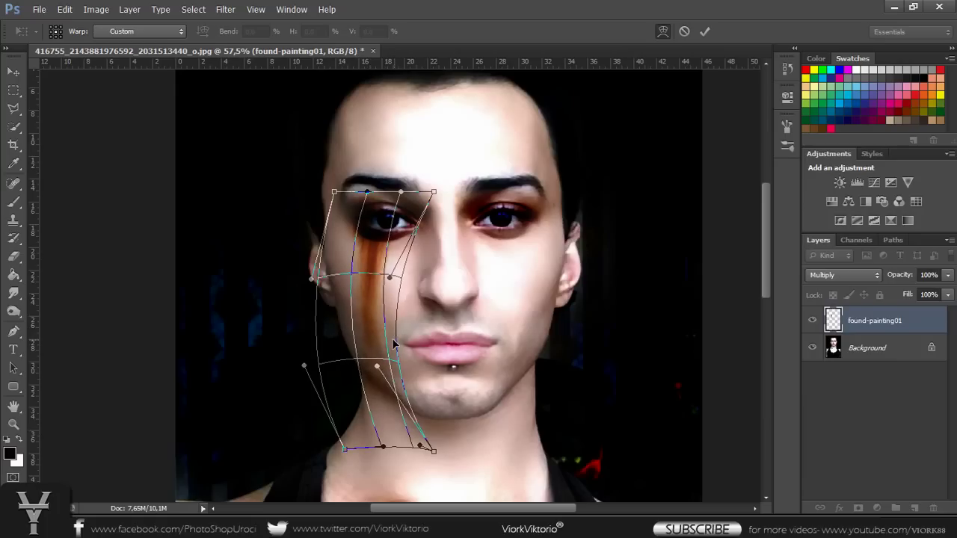
click(706, 31)
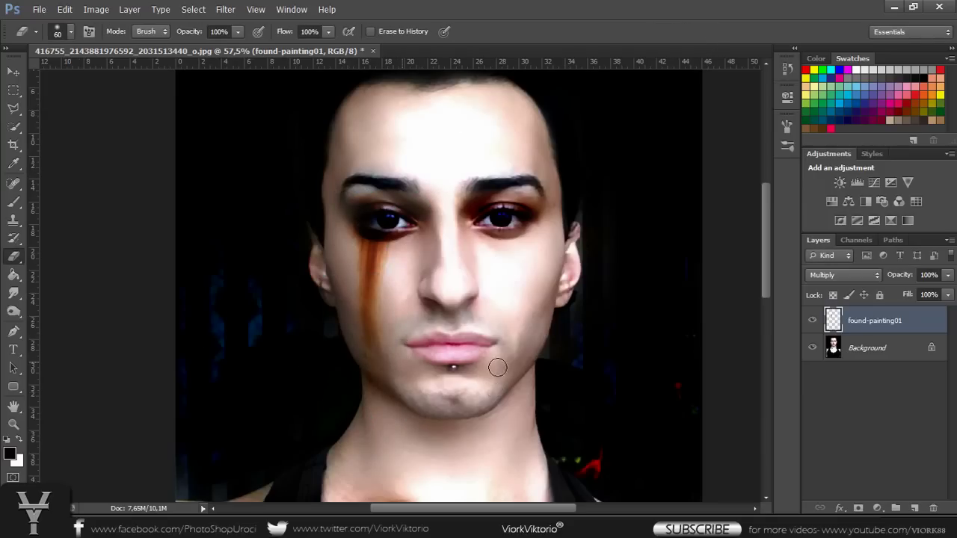
Step: Duplicate found-painting01, flip the copy horizontally, and place it under the right eye
drag(904, 327, 911, 507)
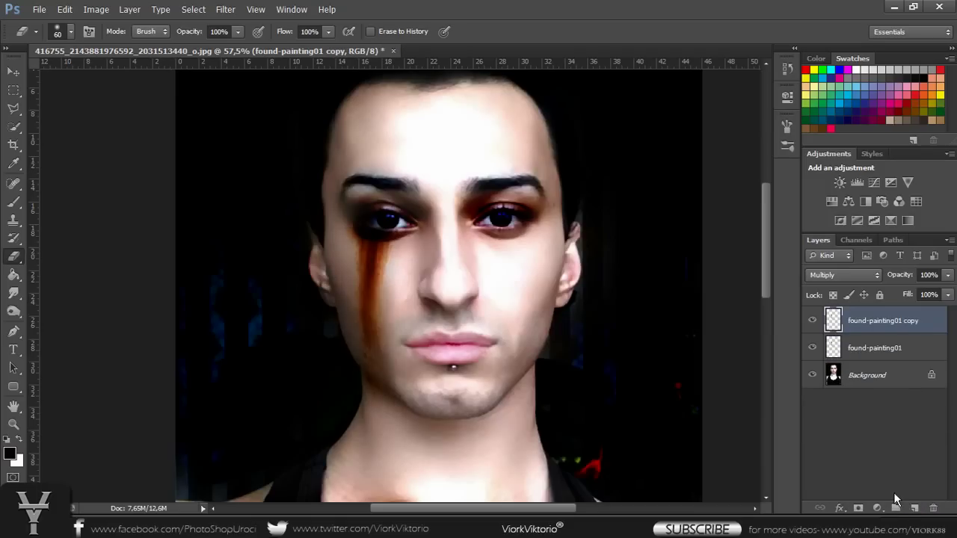
key(ctrl+t)
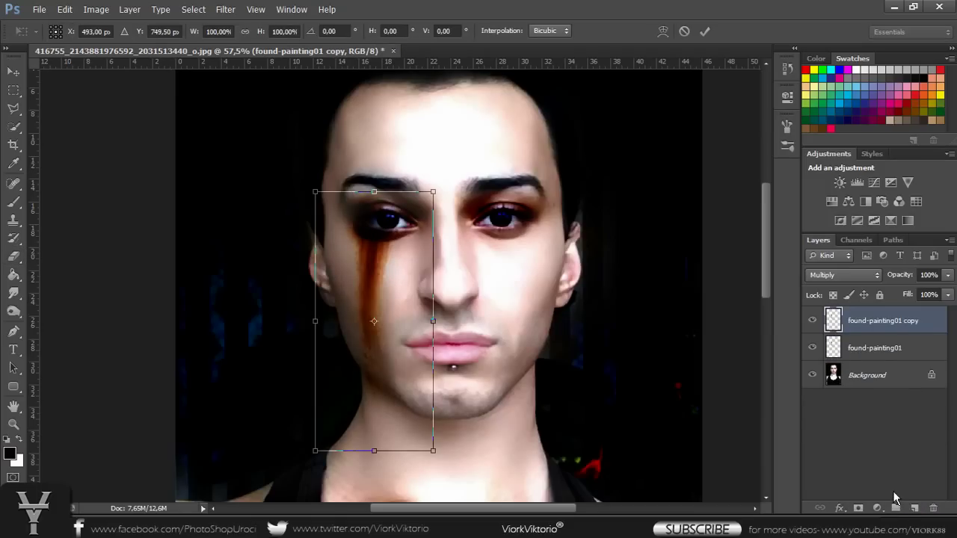
right_click(400, 404)
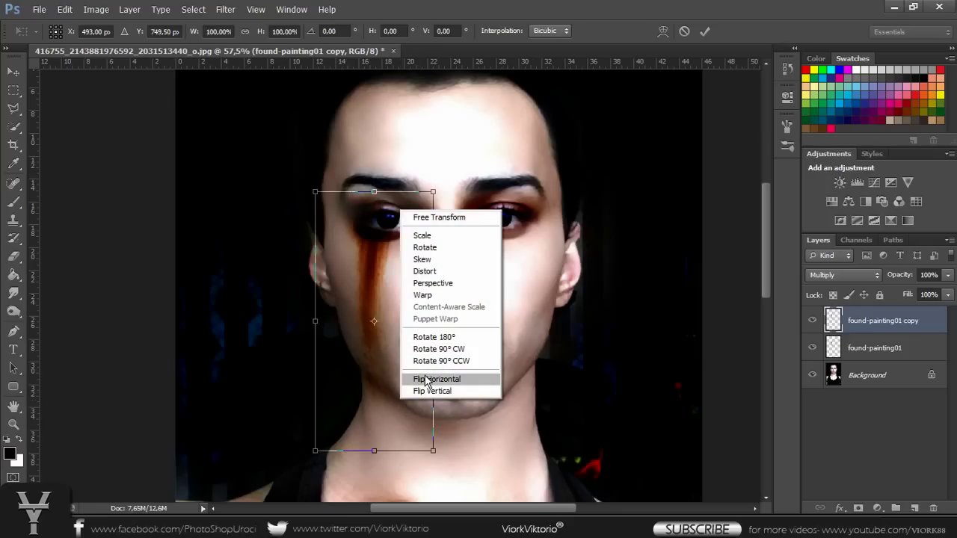
click(426, 380)
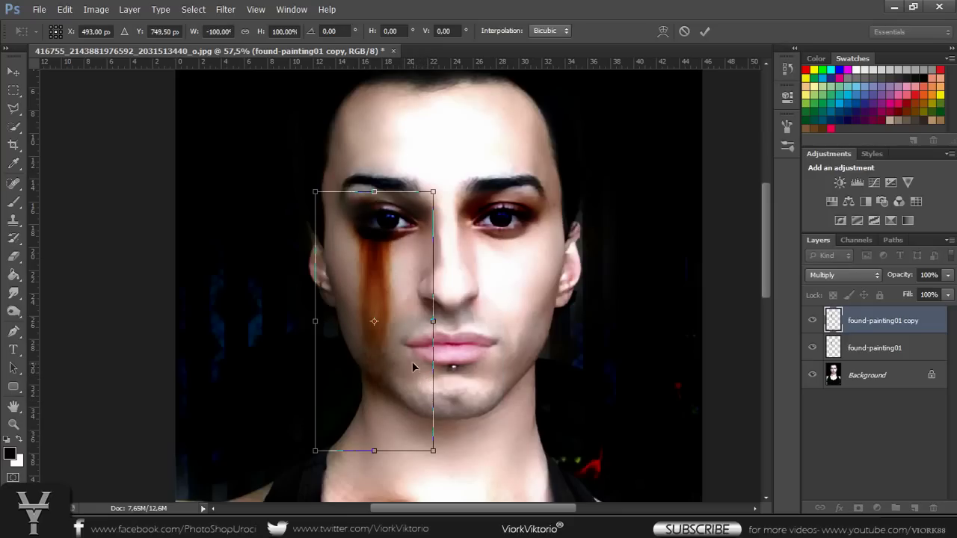
drag(388, 364, 525, 366)
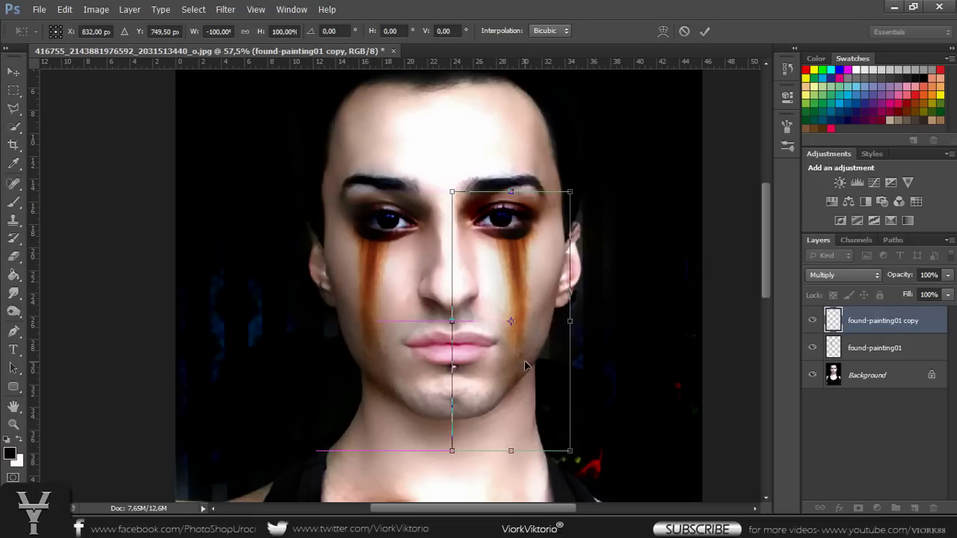
click(705, 32)
key(e)
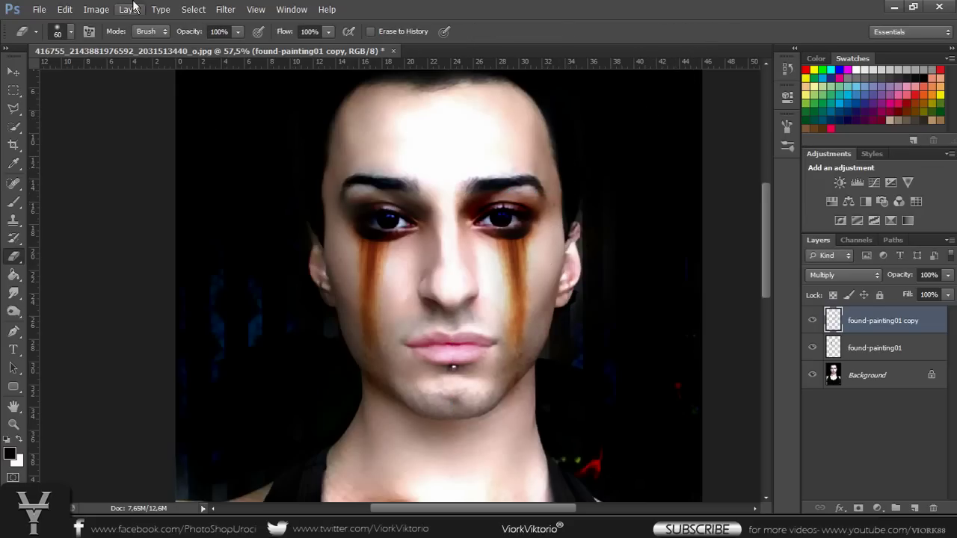
Step: Merge found-painting01 and its copy into one layer set to Multiply
shift+click(917, 350)
right_click(918, 350)
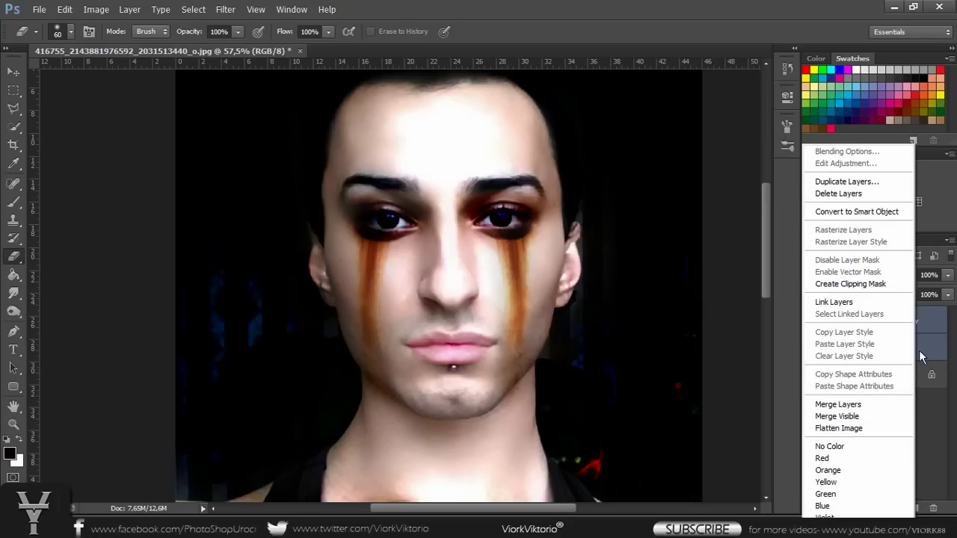
click(881, 405)
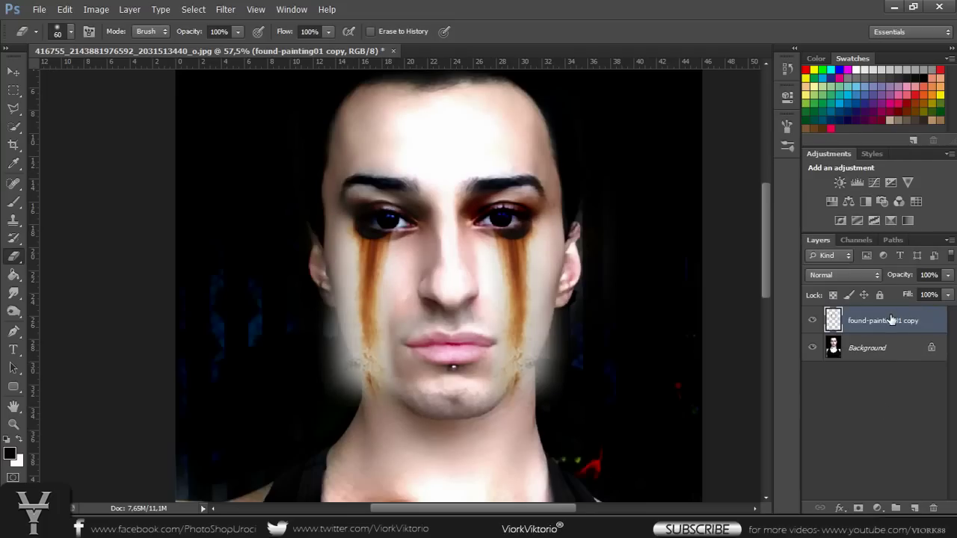
click(876, 276)
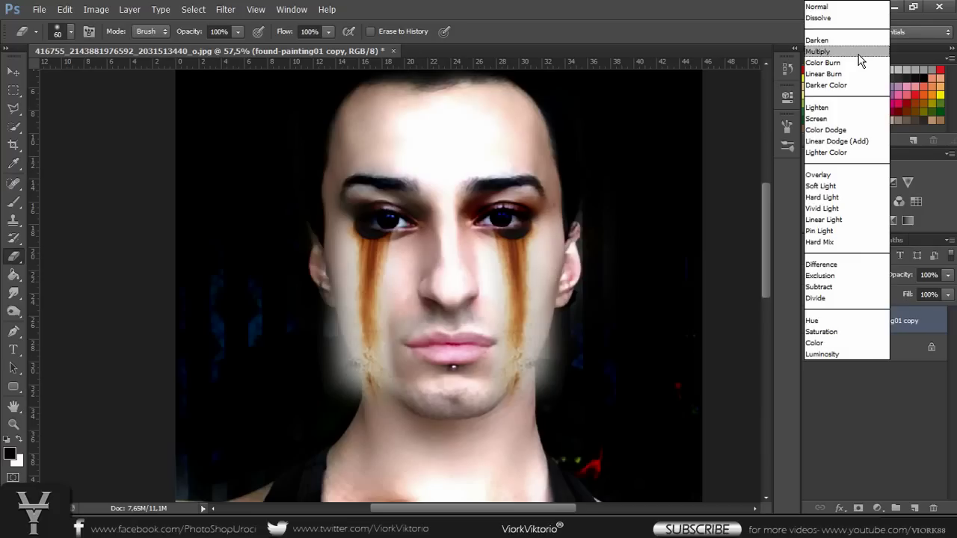
click(858, 54)
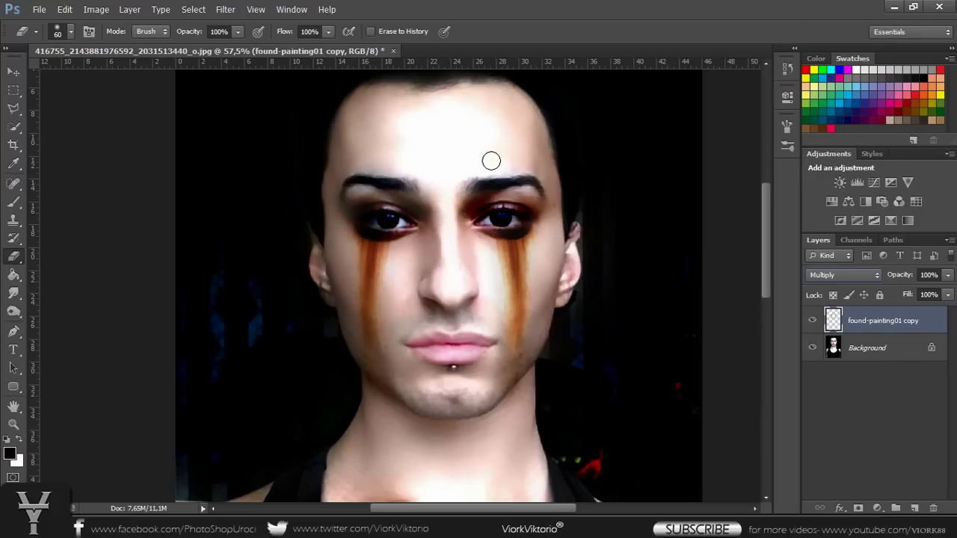
Step: Colorize the tear layer with Hue/Saturation: Hue 360, Saturation 45, Lightness -12
click(89, 10)
mouse_move(111, 42)
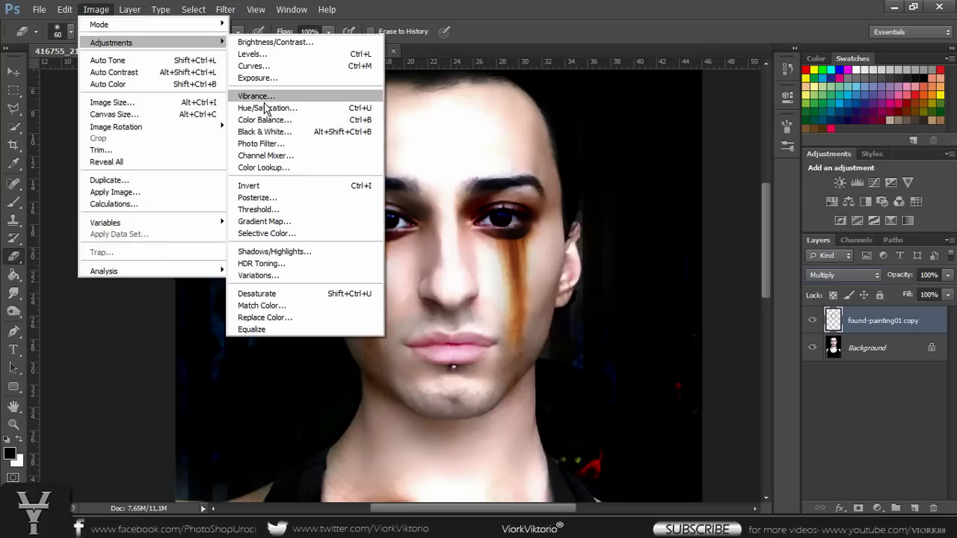
click(265, 108)
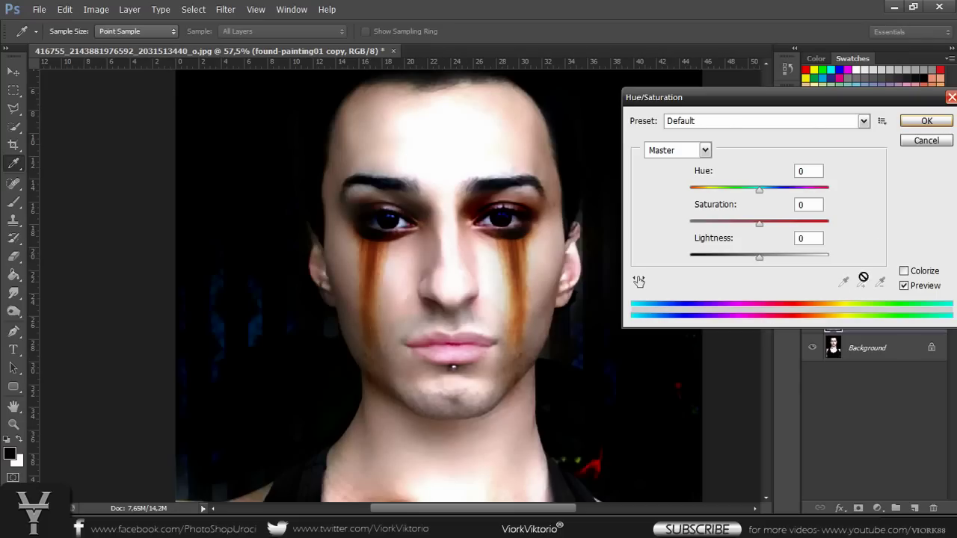
click(904, 272)
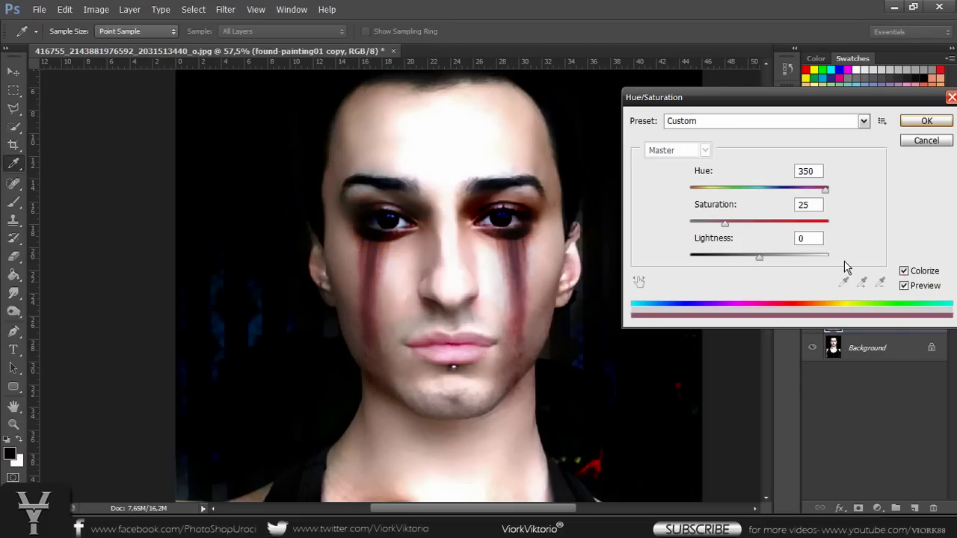
drag(825, 193, 829, 196)
key(Tab)
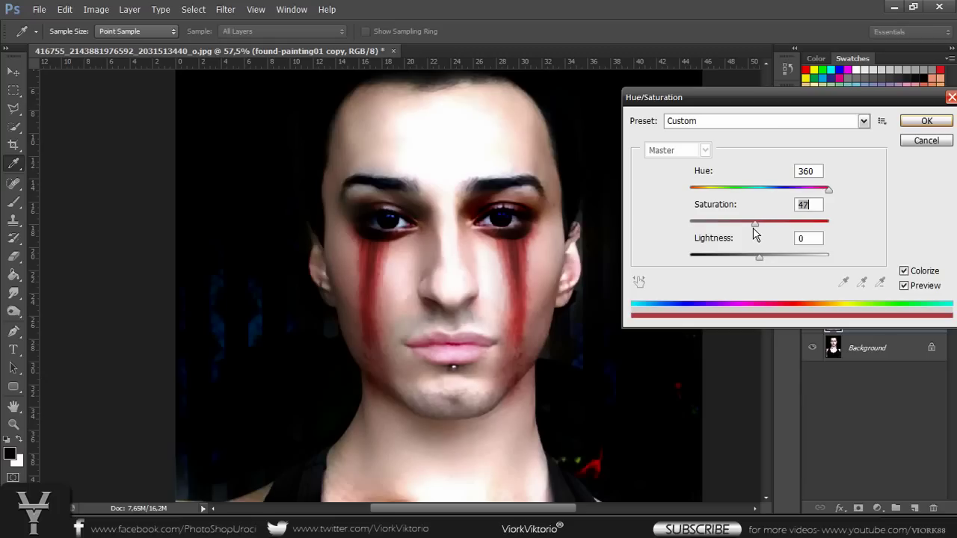
drag(760, 256, 752, 257)
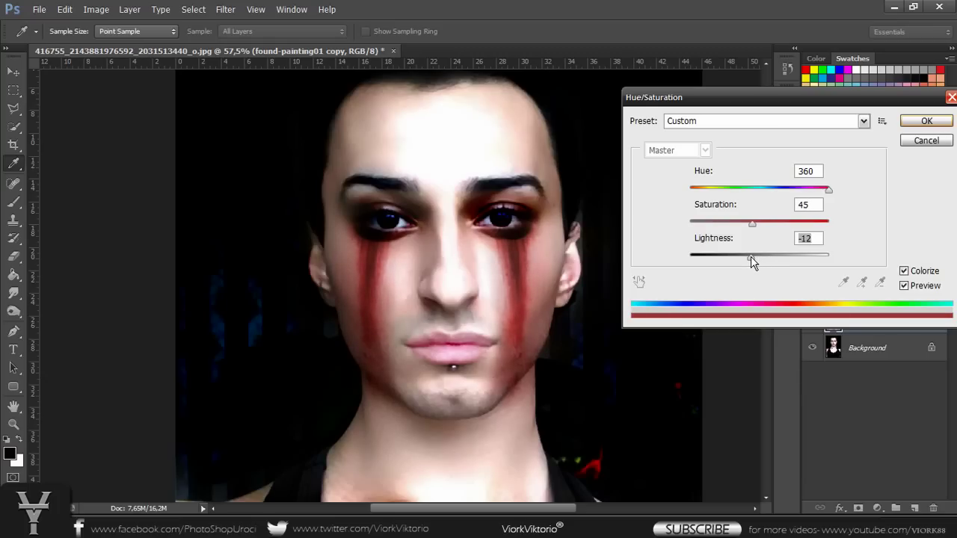
click(927, 124)
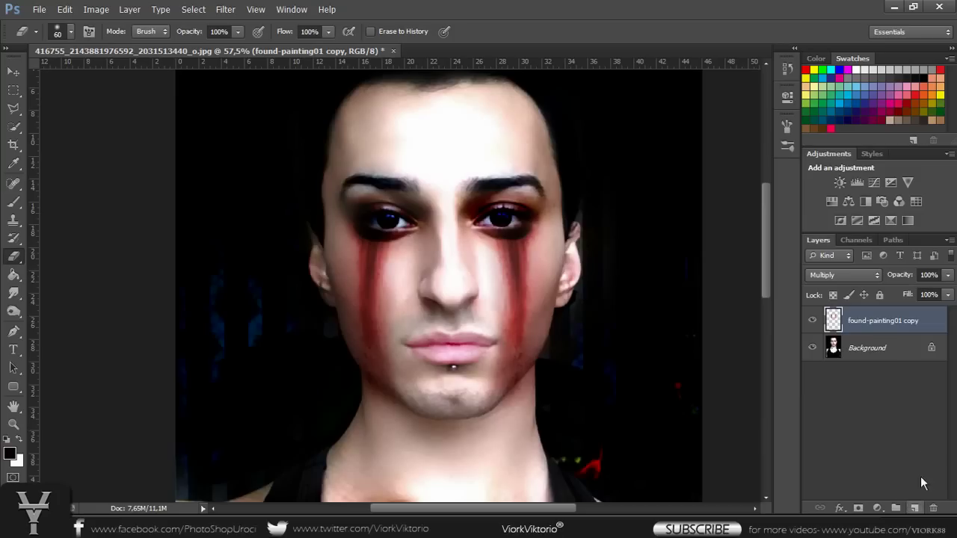
Step: Add a new Layer 1 above Background and pick a small brush
click(897, 349)
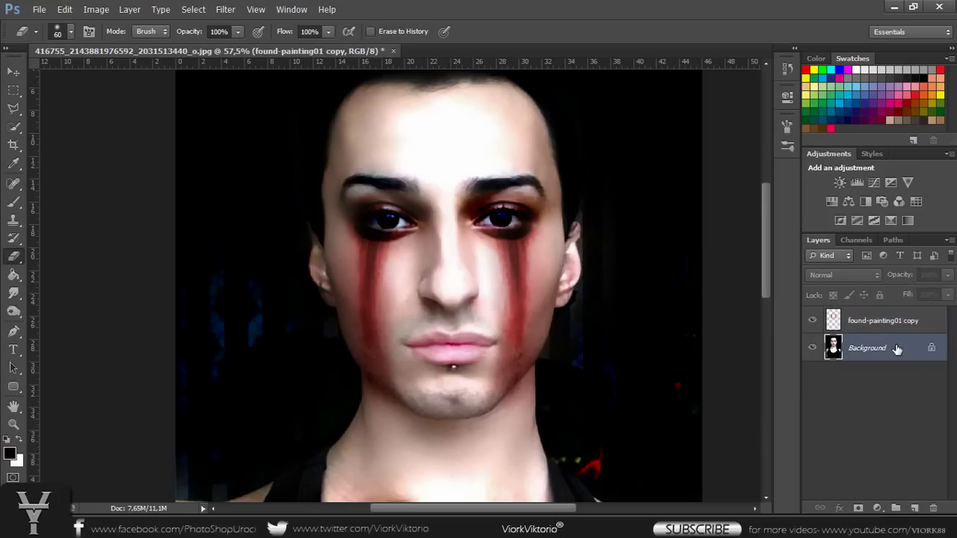
click(913, 508)
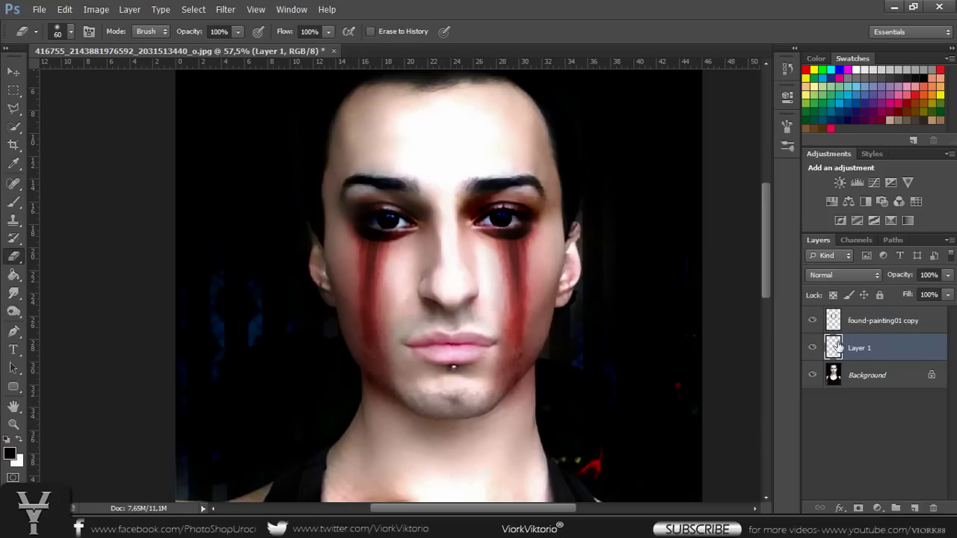
click(13, 201)
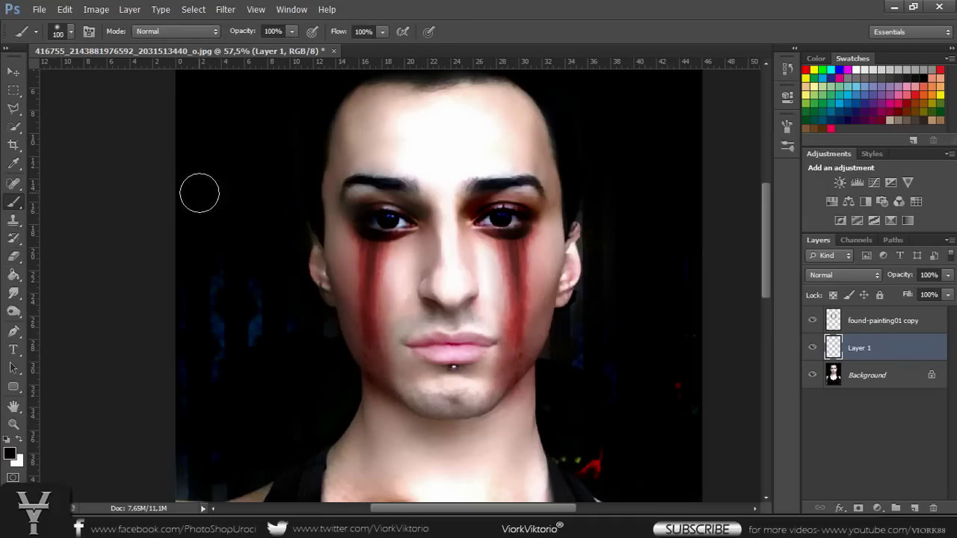
key(bracketleft)
key(bracketleft)
scroll(408, 159, up, 1)
scroll(388, 195, up, 5)
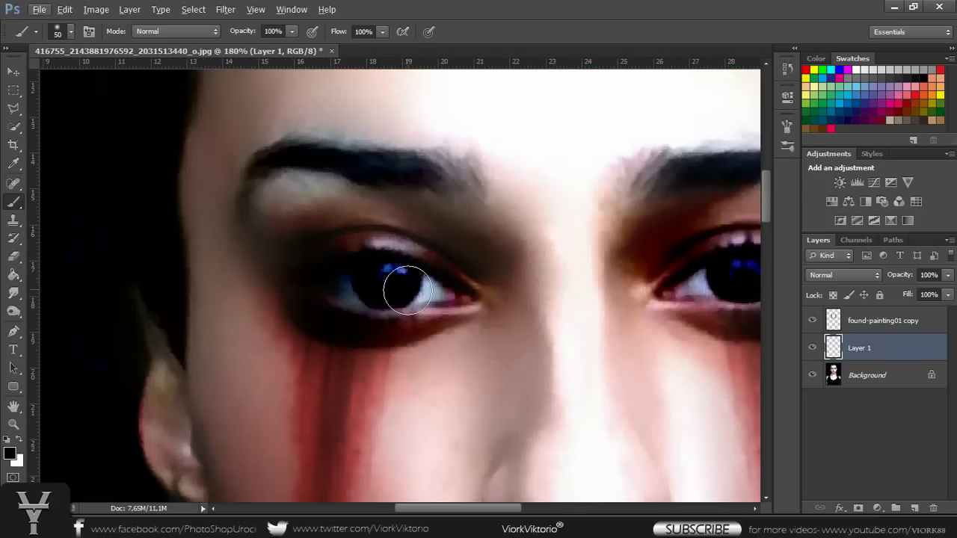
key(bracketleft)
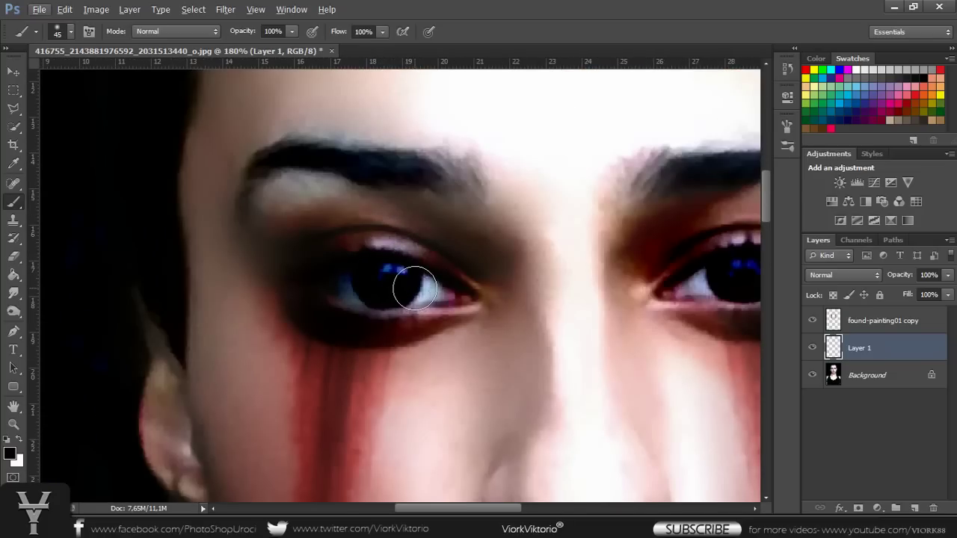
Step: Paint black over the irises and whites of both eyes
drag(406, 278, 385, 278)
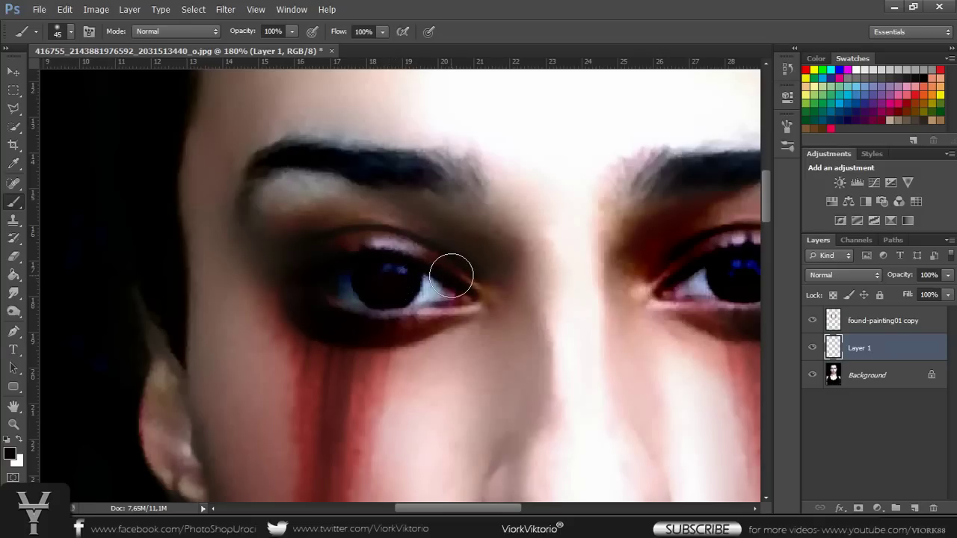
key(bracketleft)
key(bracketleft)
key(bracketleft)
key(bracketleft)
key(bracketleft)
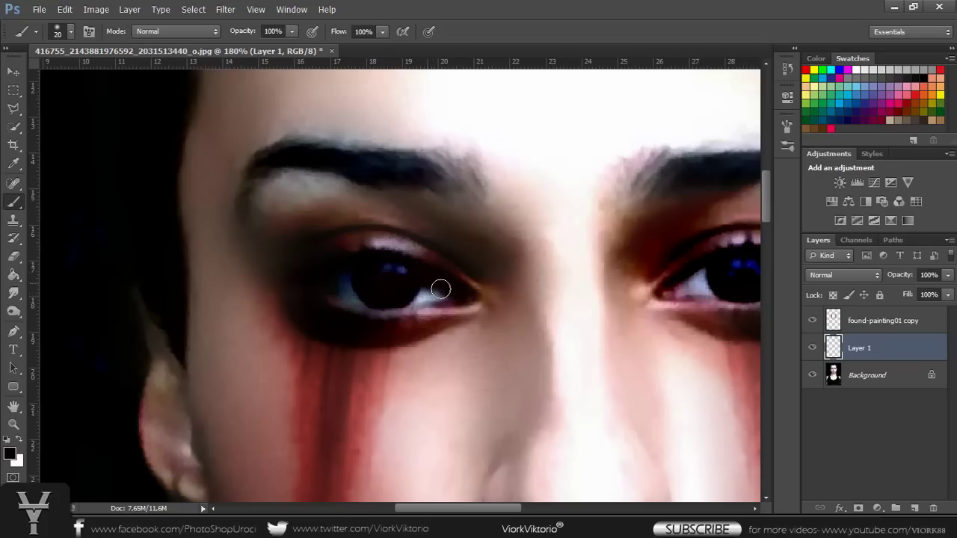
mouse_move(462, 297)
mouse_down()
mouse_move(417, 297)
mouse_move(431, 286)
mouse_move(398, 293)
mouse_up()
mouse_move(460, 297)
mouse_down()
mouse_move(335, 289)
mouse_move(378, 267)
mouse_move(404, 276)
mouse_move(374, 267)
mouse_move(332, 276)
mouse_up()
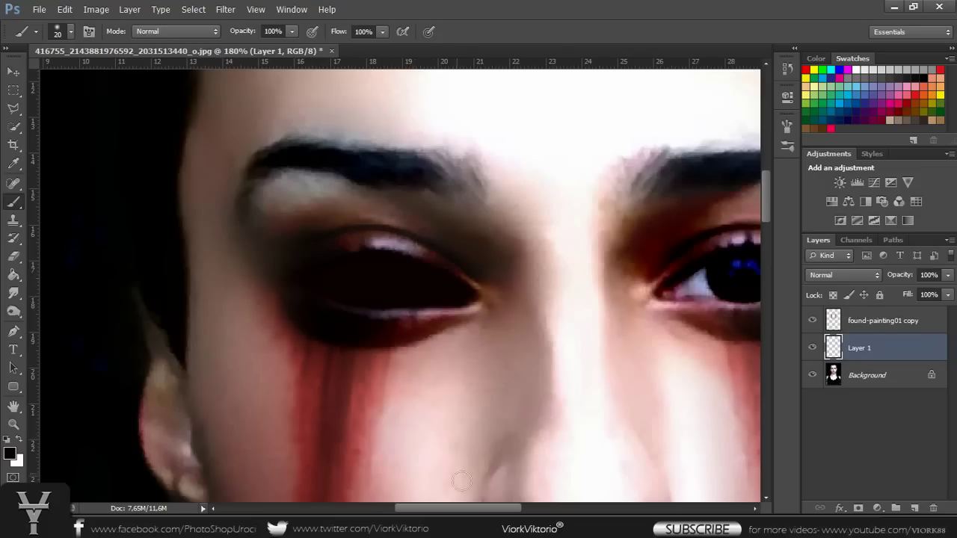
drag(470, 512, 519, 512)
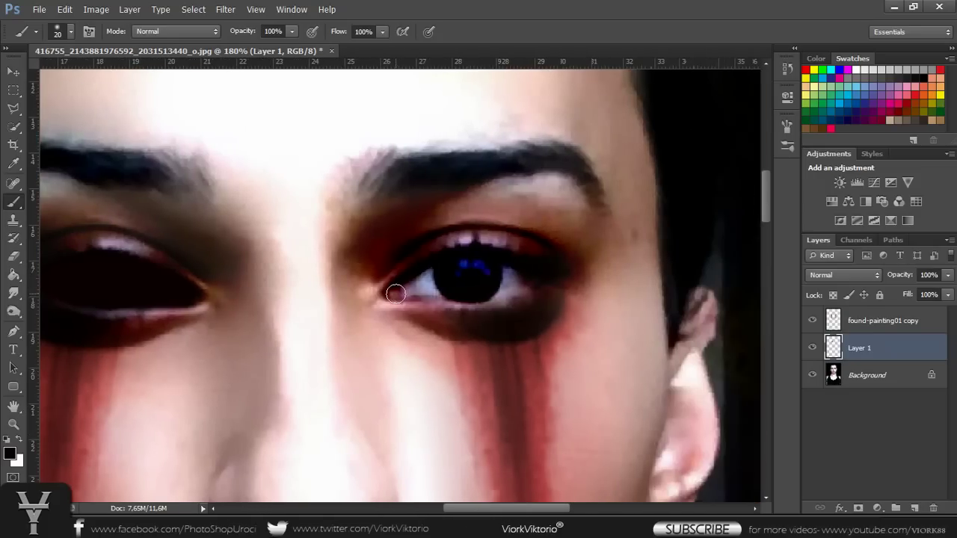
mouse_move(396, 293)
mouse_down()
mouse_move(438, 273)
mouse_move(421, 276)
mouse_move(444, 275)
mouse_move(444, 291)
mouse_move(405, 294)
mouse_move(455, 294)
mouse_move(442, 296)
mouse_move(445, 287)
mouse_up()
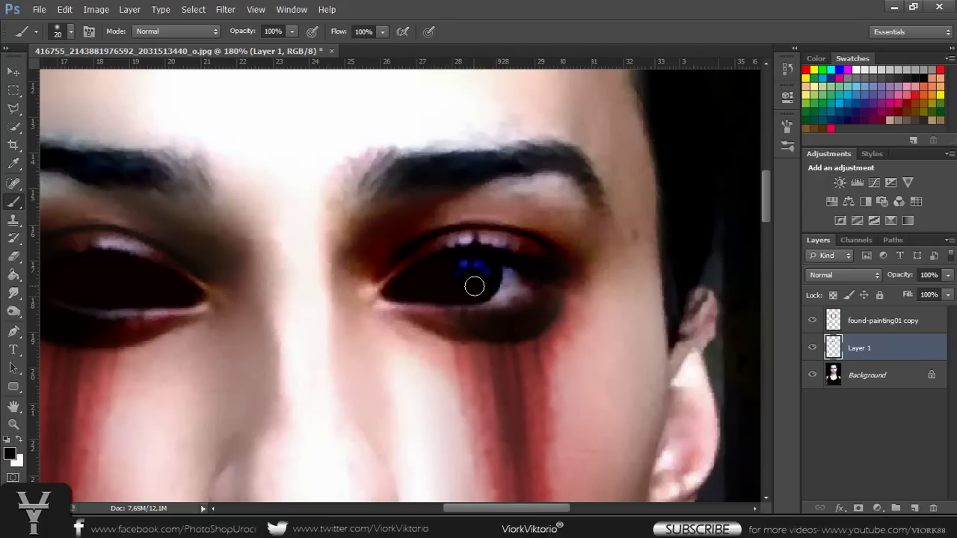
mouse_move(505, 267)
mouse_down()
mouse_move(525, 278)
mouse_move(489, 291)
mouse_move(524, 280)
mouse_up()
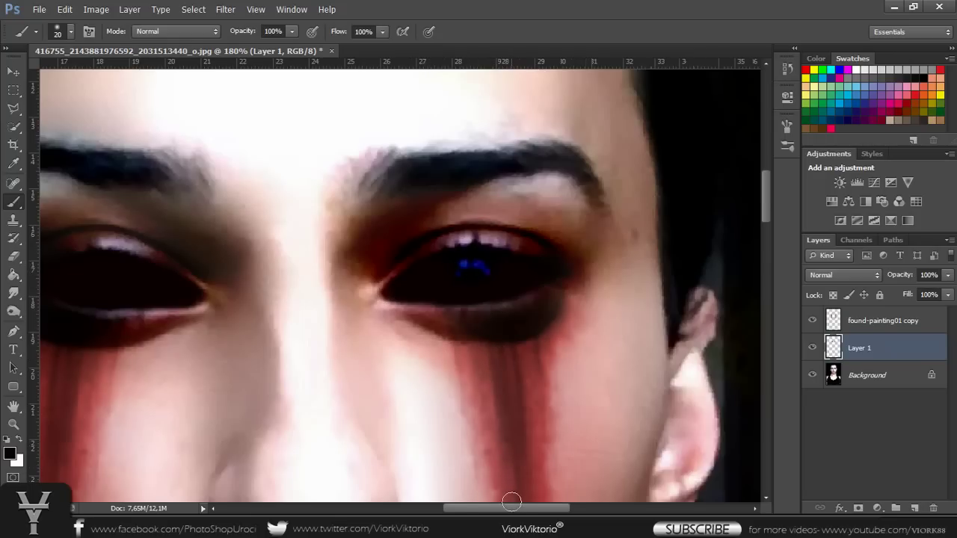
scroll(511, 502, left, 3)
scroll(486, 501, left, 3)
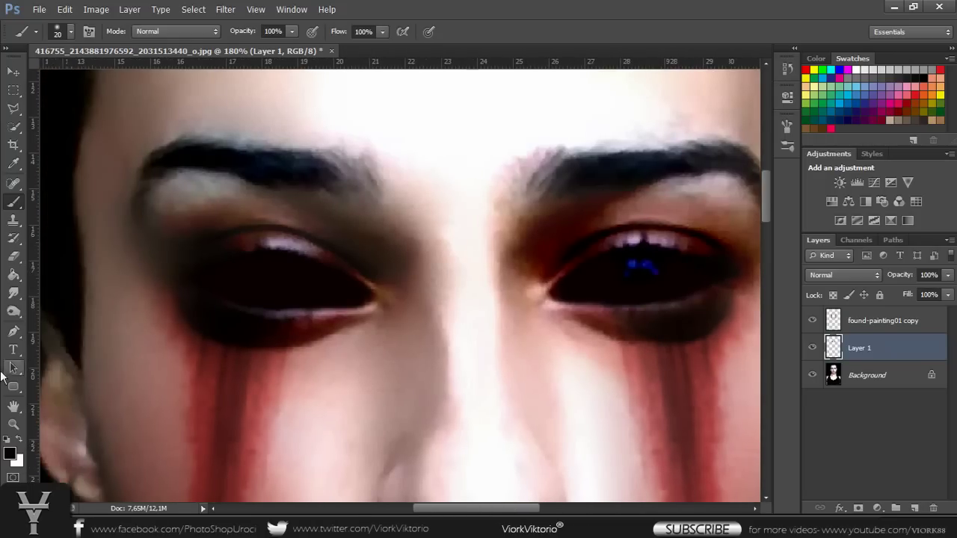
click(14, 256)
Step: Erase the left eye's black paint, then repaint the white beside its iris dark
mouse_move(348, 287)
mouse_down()
mouse_move(239, 294)
mouse_move(240, 235)
mouse_move(252, 274)
mouse_up()
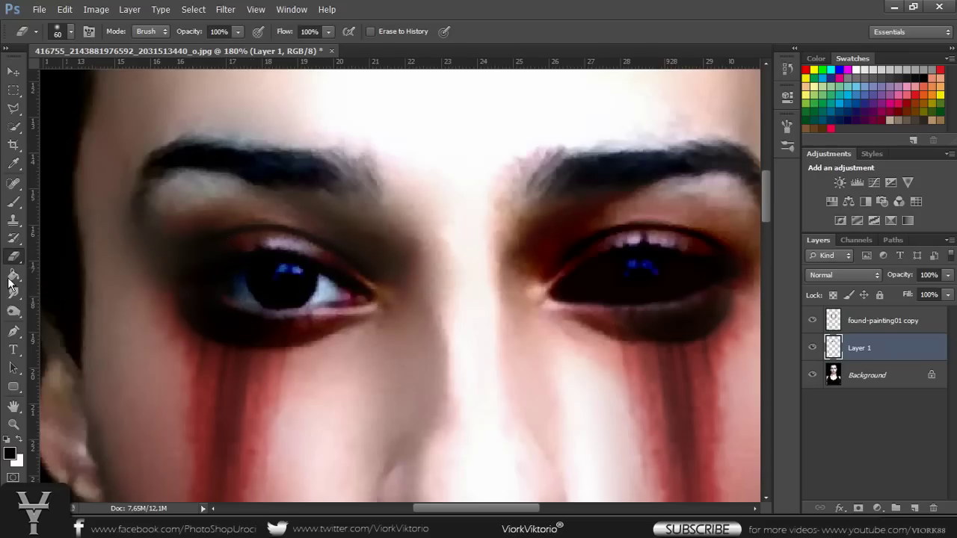
click(13, 202)
mouse_move(326, 284)
mouse_down()
mouse_move(360, 298)
mouse_move(303, 303)
mouse_move(358, 298)
mouse_move(299, 301)
mouse_move(234, 288)
mouse_up()
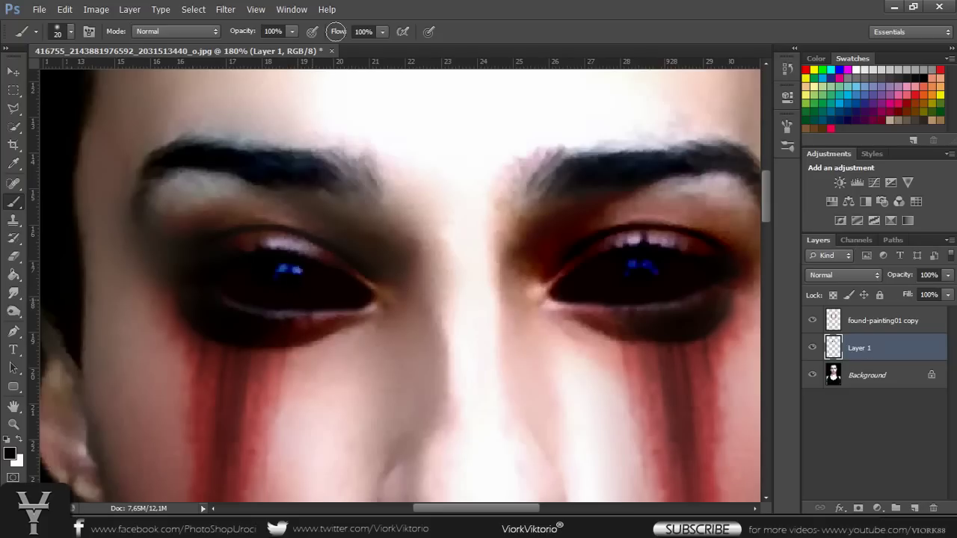
scroll(236, 98, down, 3)
scroll(237, 97, down, 1)
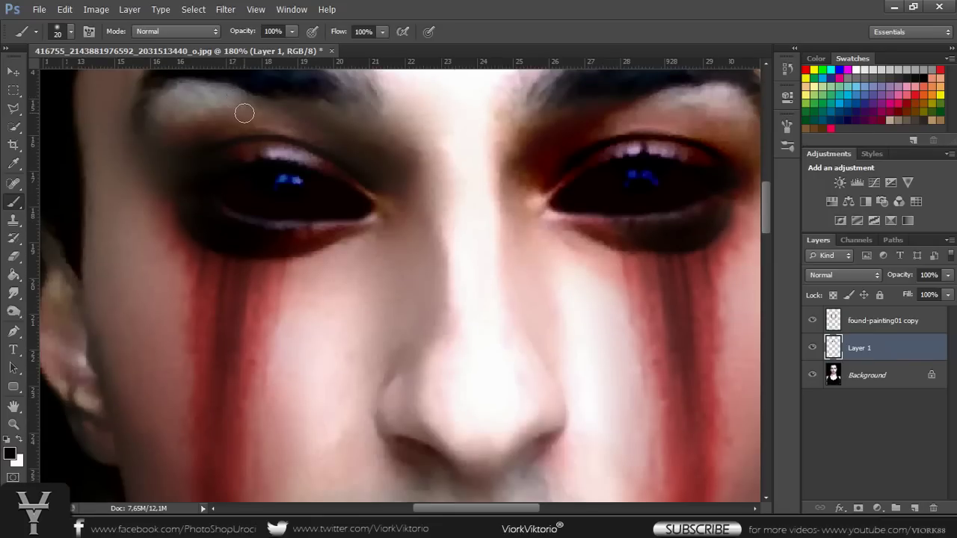
scroll(394, 153, down, 5)
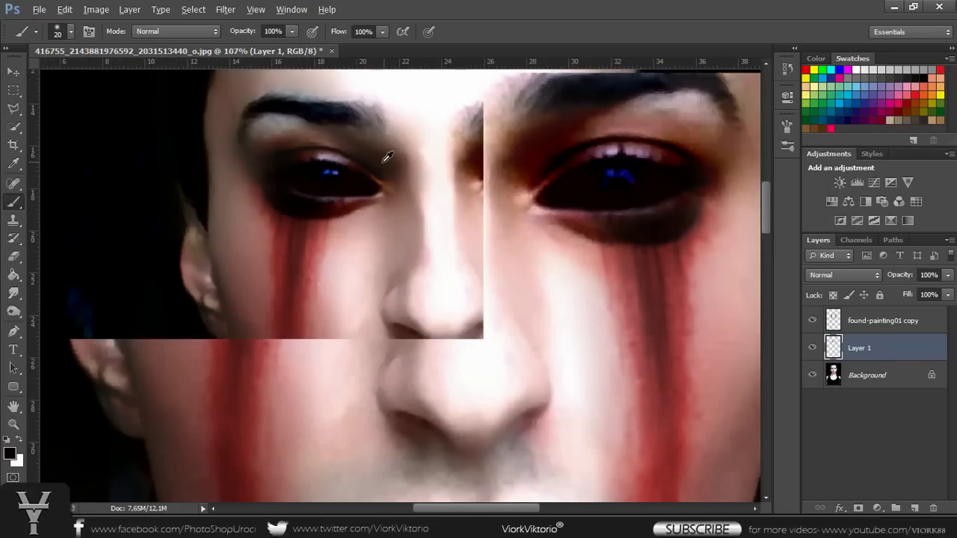
scroll(382, 163, down, 1)
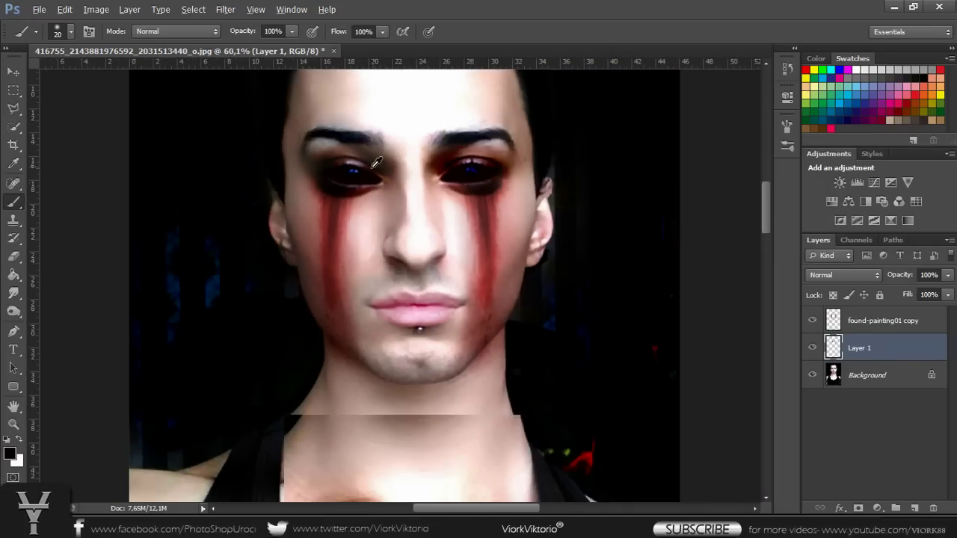
scroll(380, 164, down, 1)
scroll(375, 167, down, 1)
scroll(374, 169, down, 1)
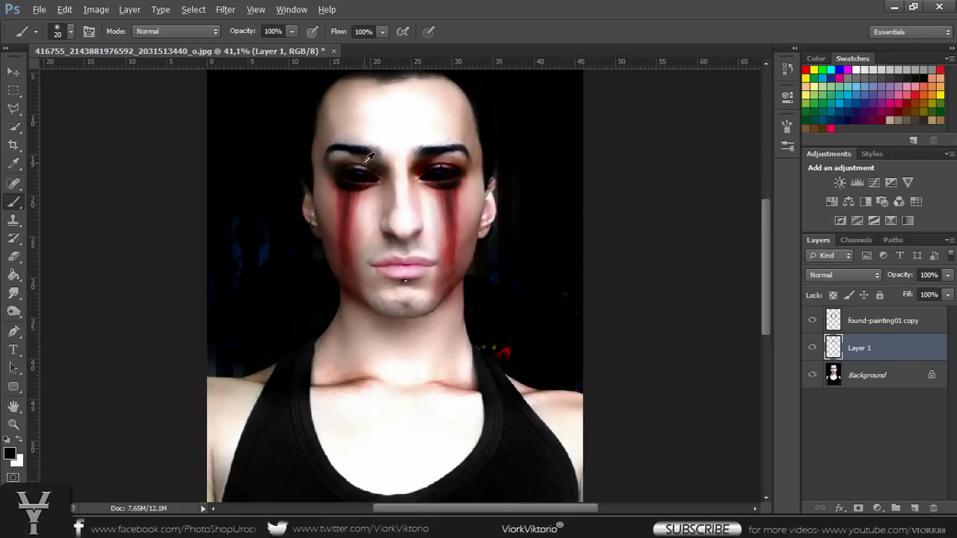
scroll(362, 162, down, 1)
scroll(362, 160, down, 2)
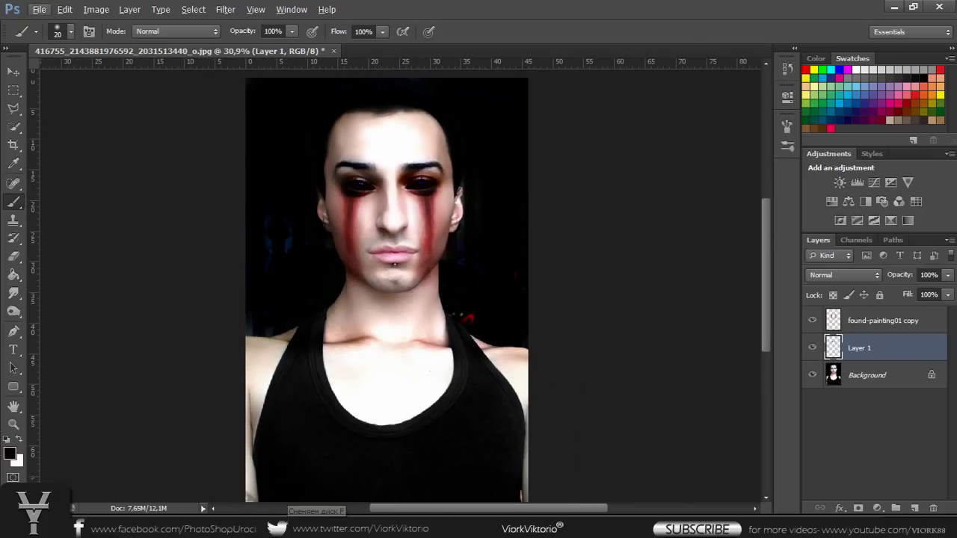
Step: Drag the skull image from the Explorer folder onto the portrait canvas
key(alt+Tab)
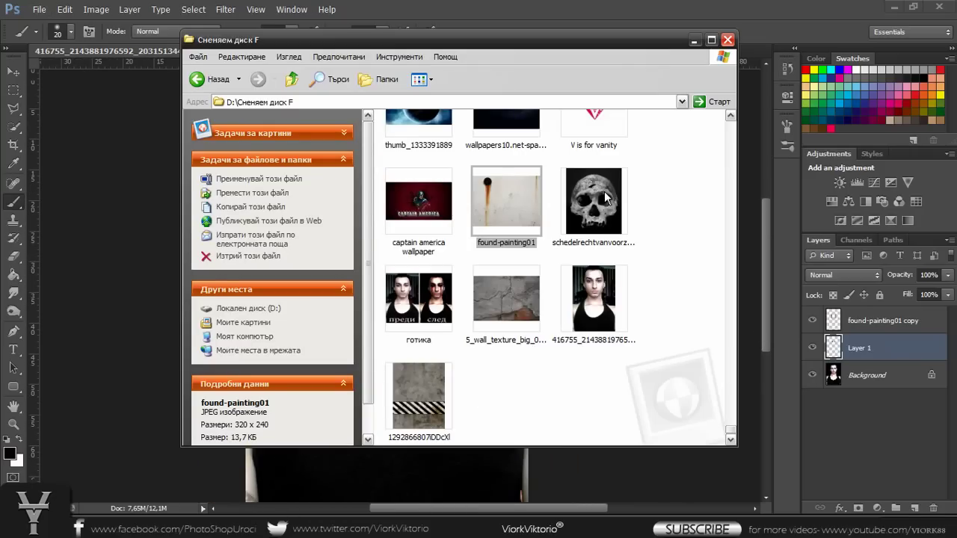
drag(601, 211, 125, 299)
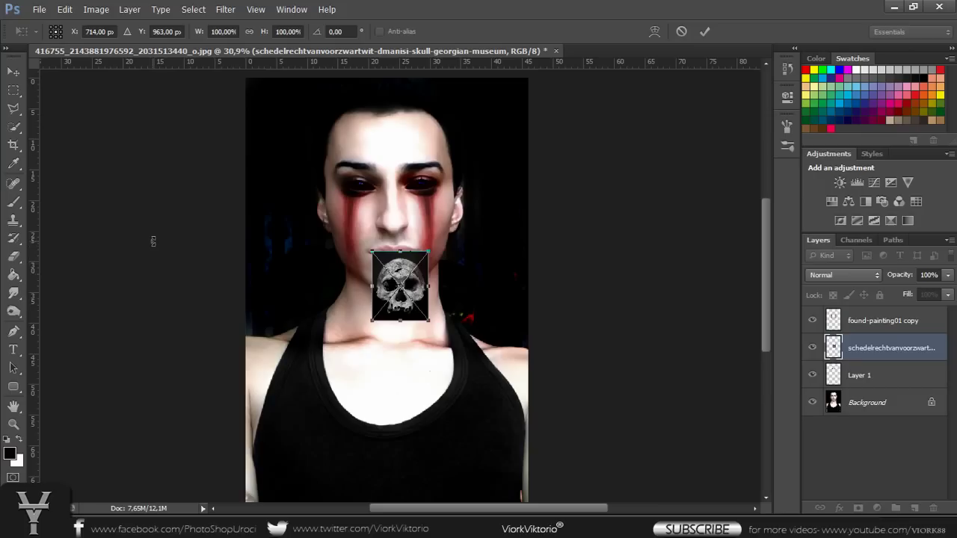
Step: Move the skull image up onto the left eye
mouse_move(399, 264)
mouse_down()
mouse_move(359, 170)
mouse_move(372, 204)
mouse_up()
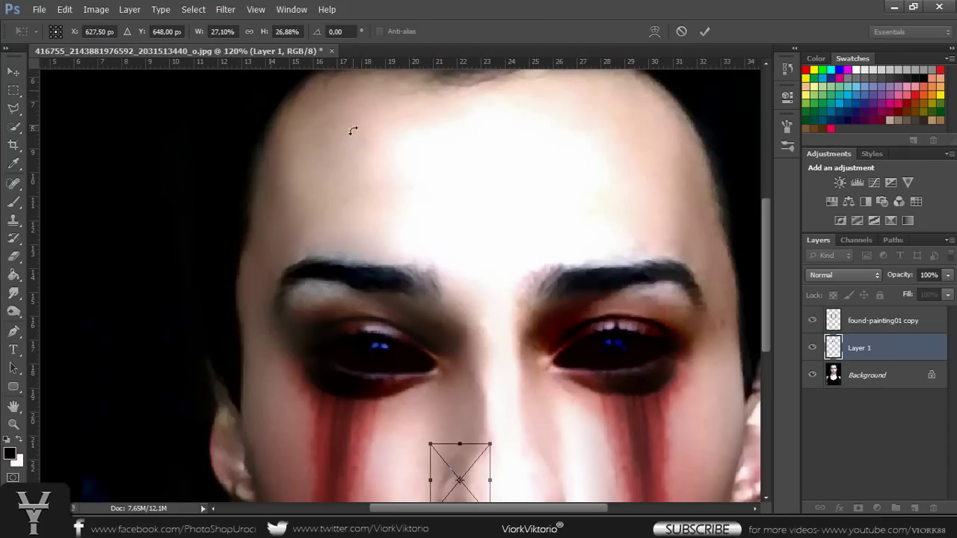
scroll(353, 138, up, 3)
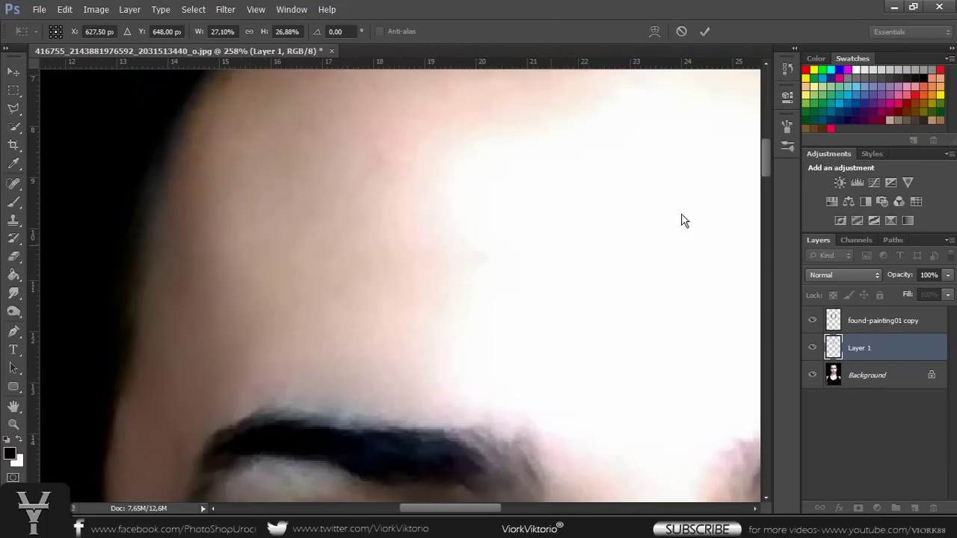
mouse_move(768, 151)
mouse_down()
mouse_move(775, 204)
mouse_move(778, 191)
mouse_up()
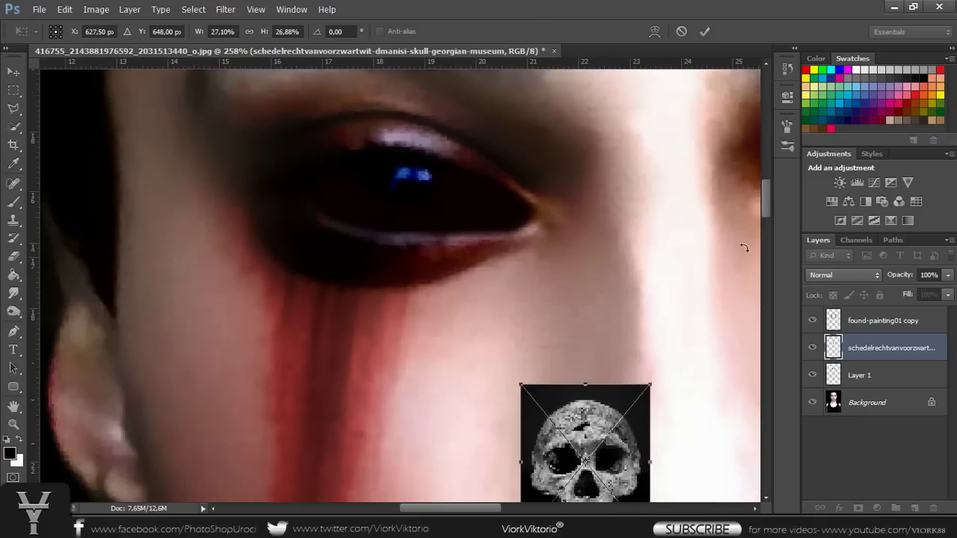
mouse_move(597, 424)
mouse_down()
mouse_move(434, 180)
mouse_move(384, 158)
mouse_up()
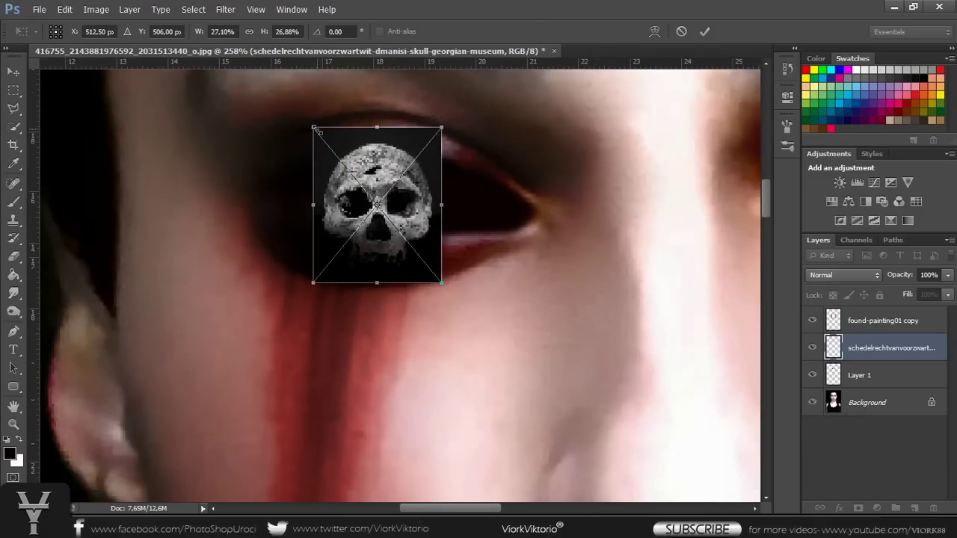
Step: Scale the skull to about 16% to fit inside the iris and commit
mouse_move(308, 123)
mouse_down()
mouse_move(364, 186)
mouse_move(382, 165)
mouse_up()
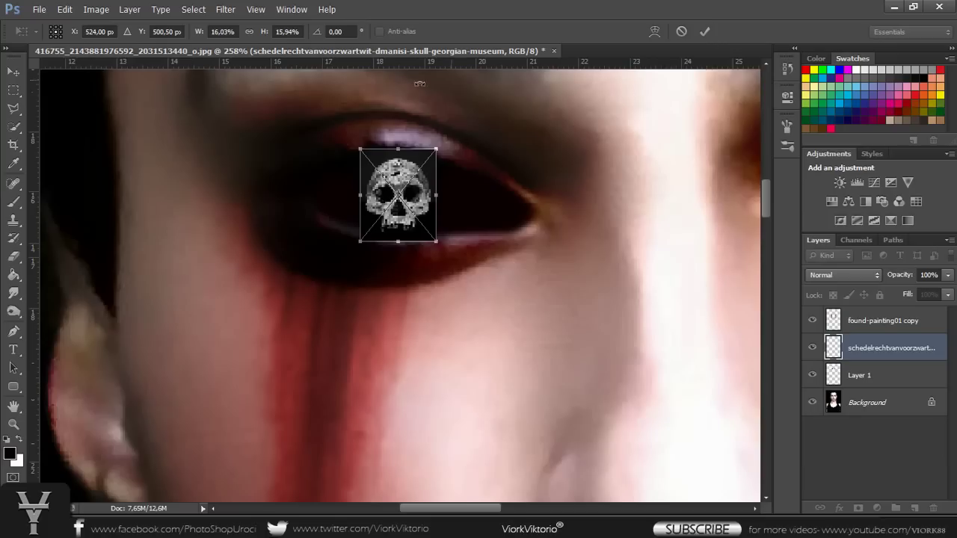
drag(365, 152, 332, 115)
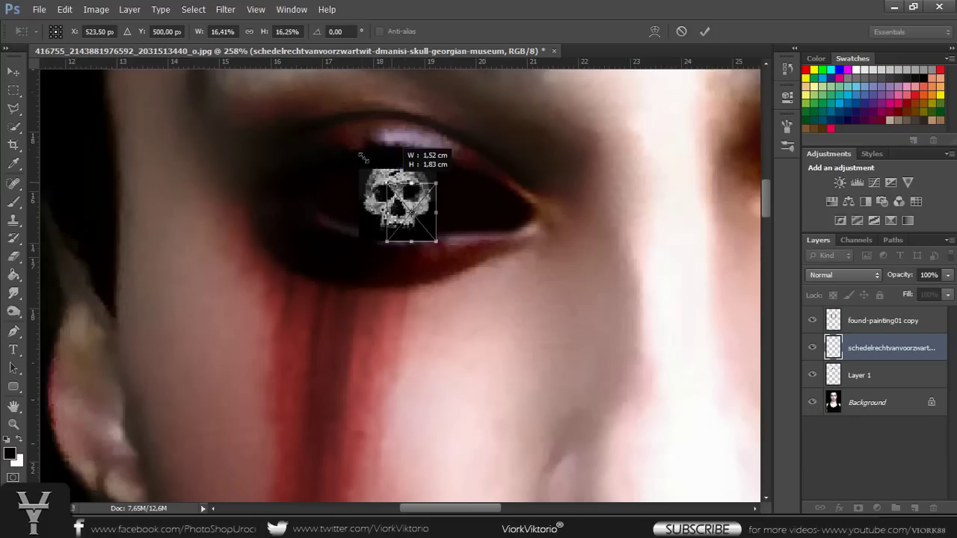
drag(431, 180, 427, 239)
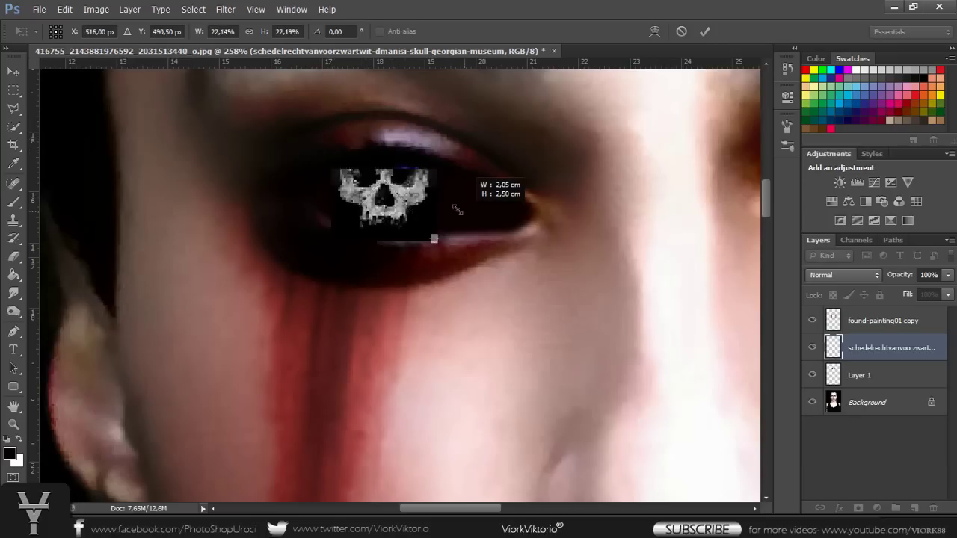
mouse_move(342, 171)
mouse_down()
mouse_move(332, 140)
mouse_move(283, 110)
mouse_move(379, 183)
mouse_move(364, 160)
mouse_up()
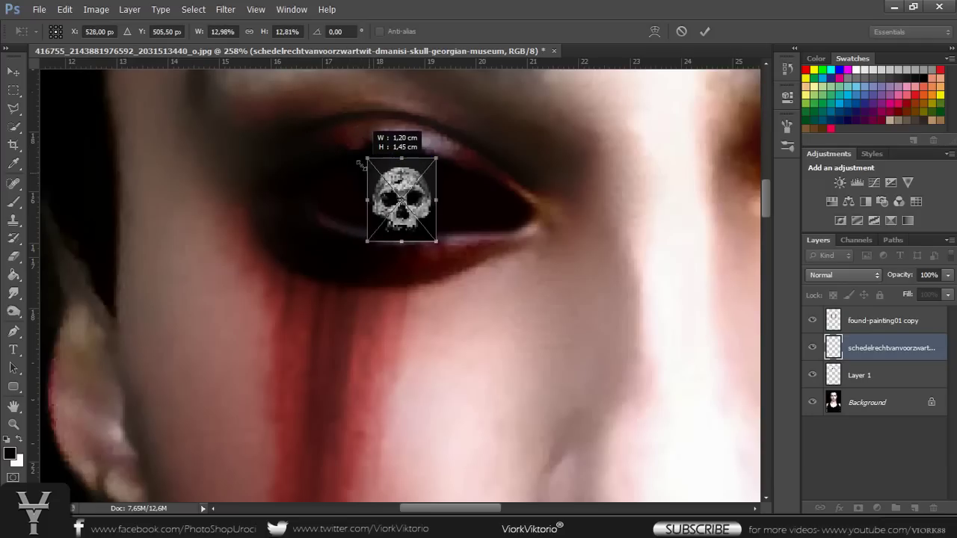
drag(406, 185, 397, 181)
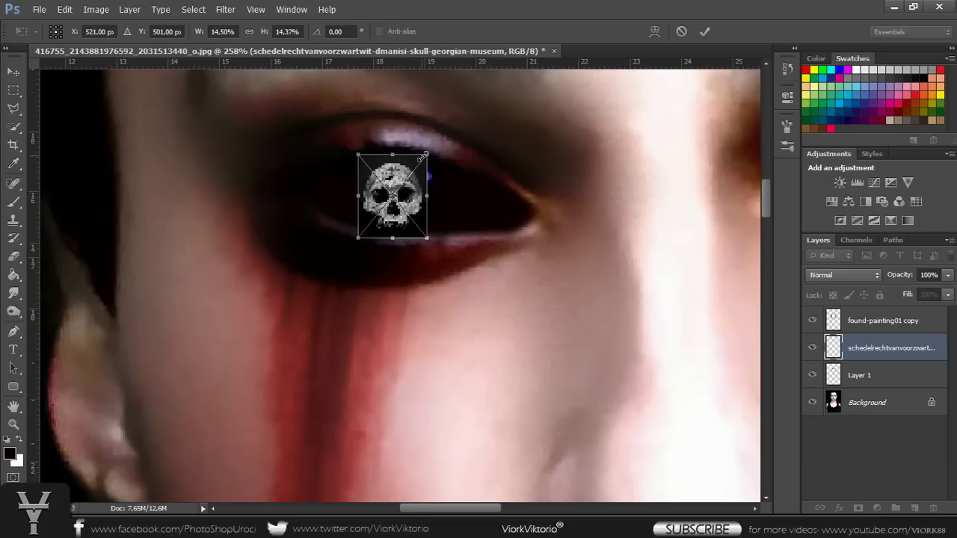
drag(428, 155, 434, 146)
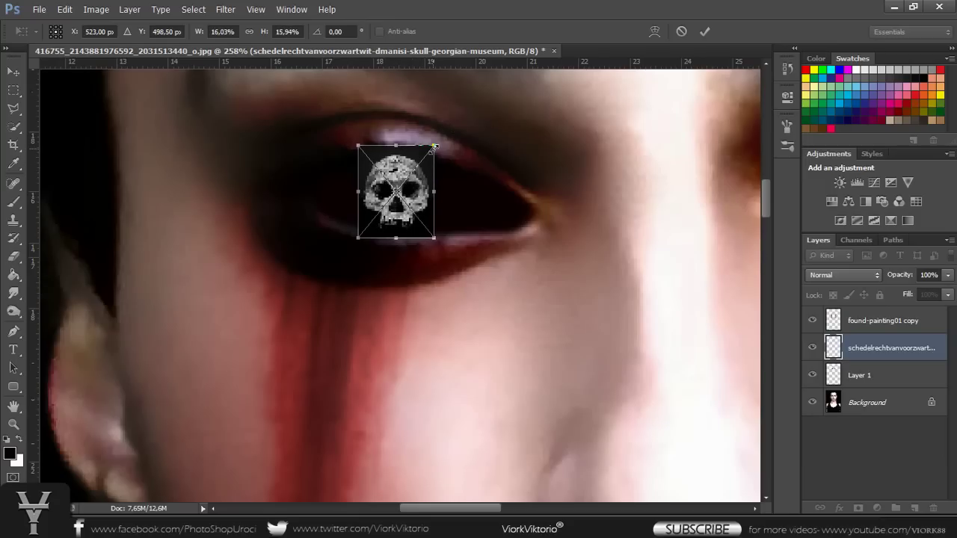
click(706, 30)
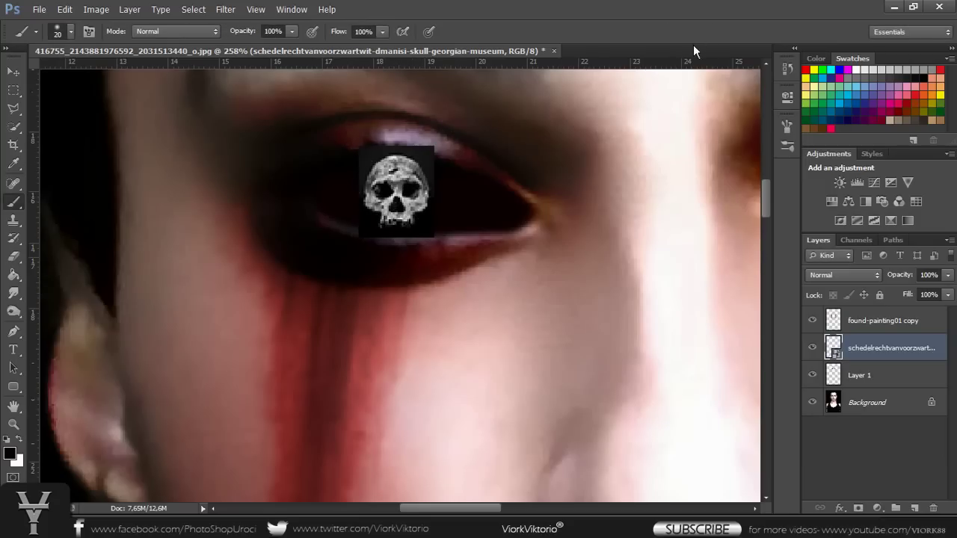
Step: Try Multiply and Lighten on the skull layer, settling on Screen blending
click(845, 277)
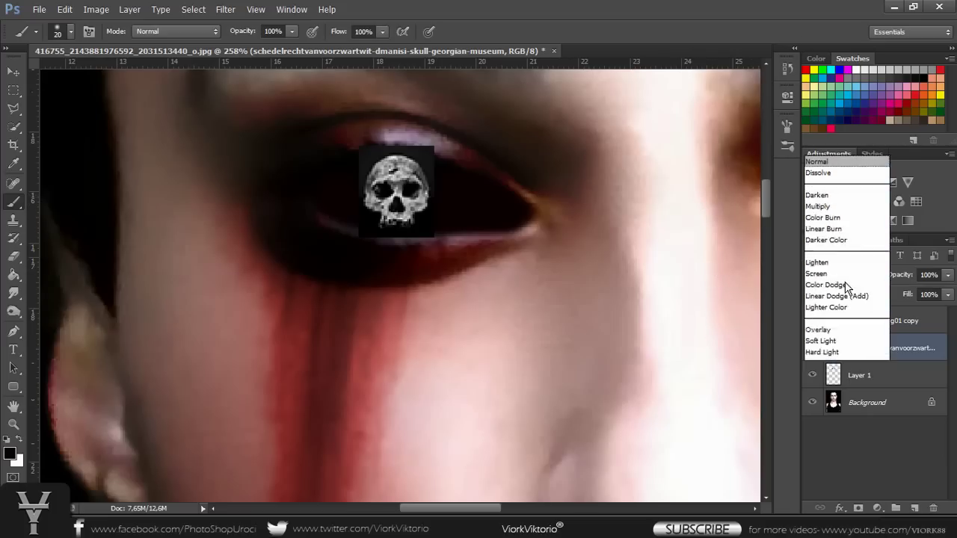
click(819, 53)
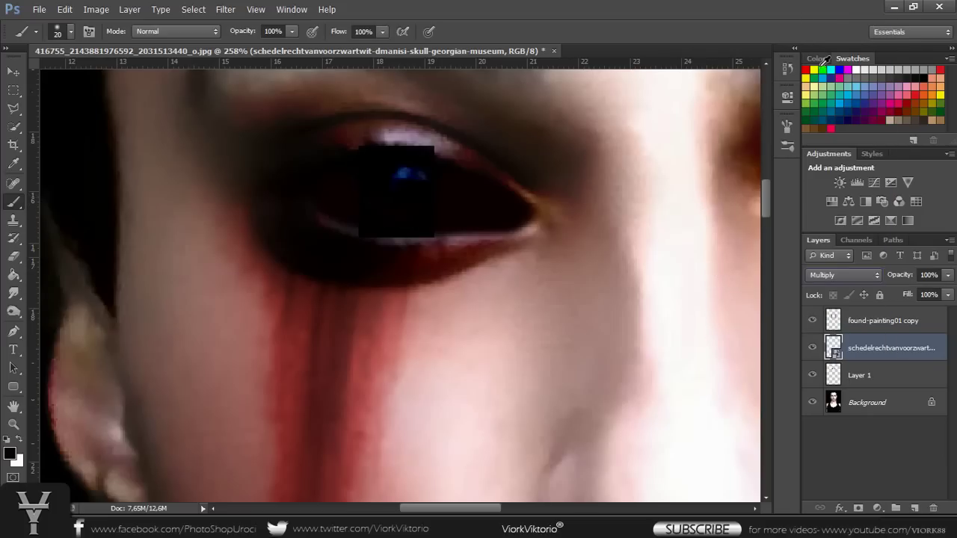
click(868, 274)
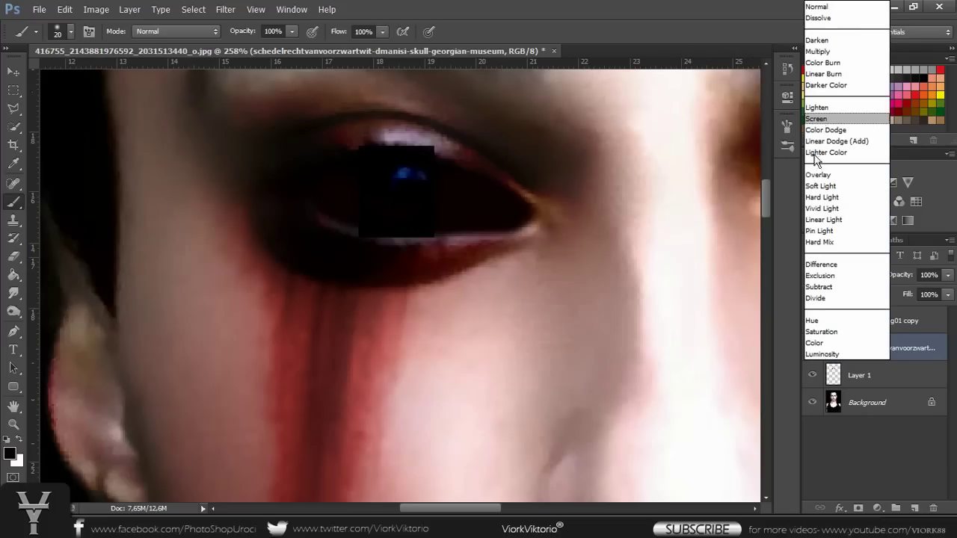
click(817, 107)
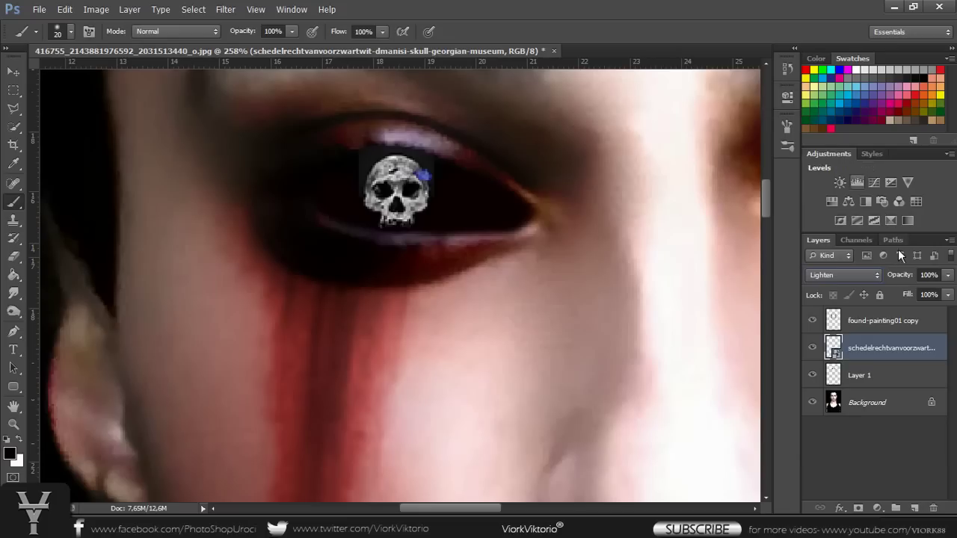
click(843, 275)
click(821, 118)
drag(423, 175, 391, 177)
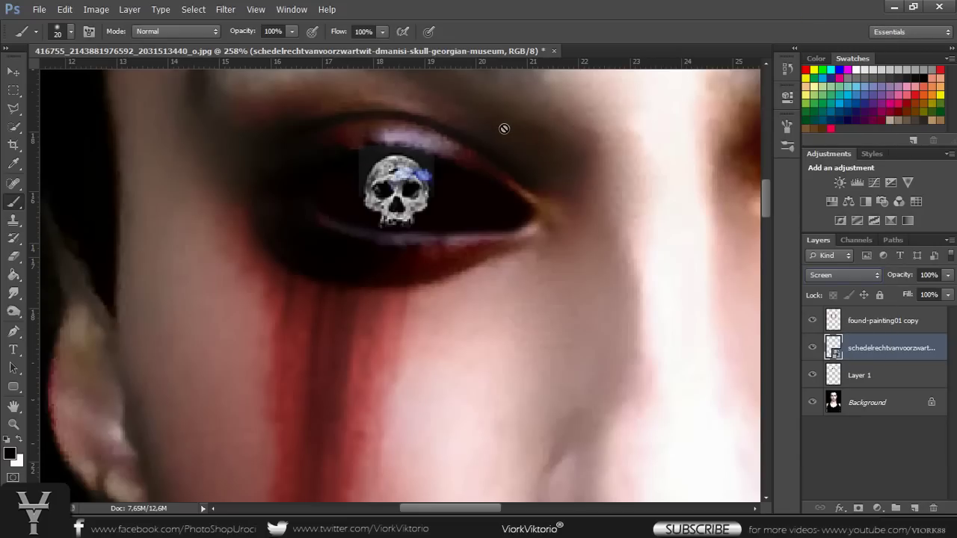
Step: Clip the skull layer to Layer 1 as a clipping mask
alt+click(860, 358)
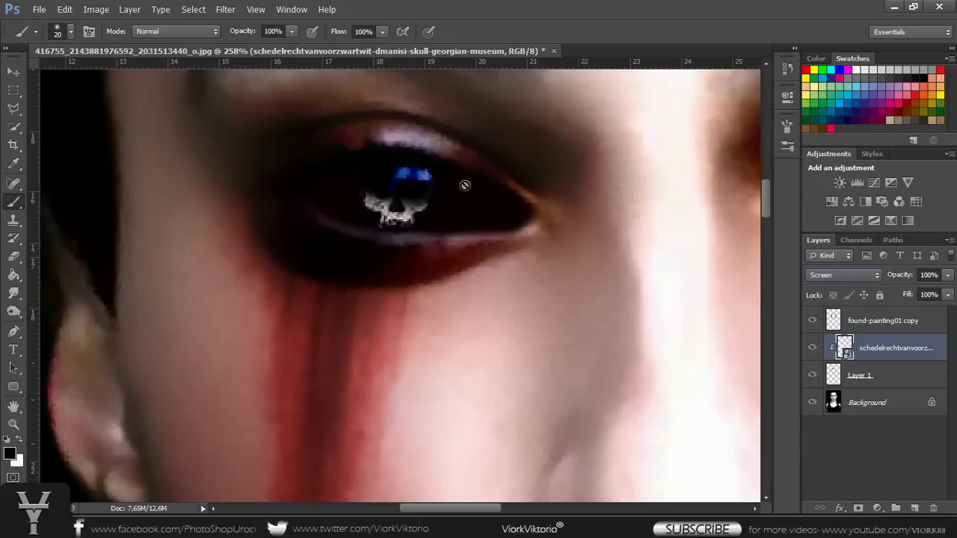
drag(857, 363, 855, 358)
drag(855, 357, 850, 355)
key(alt)
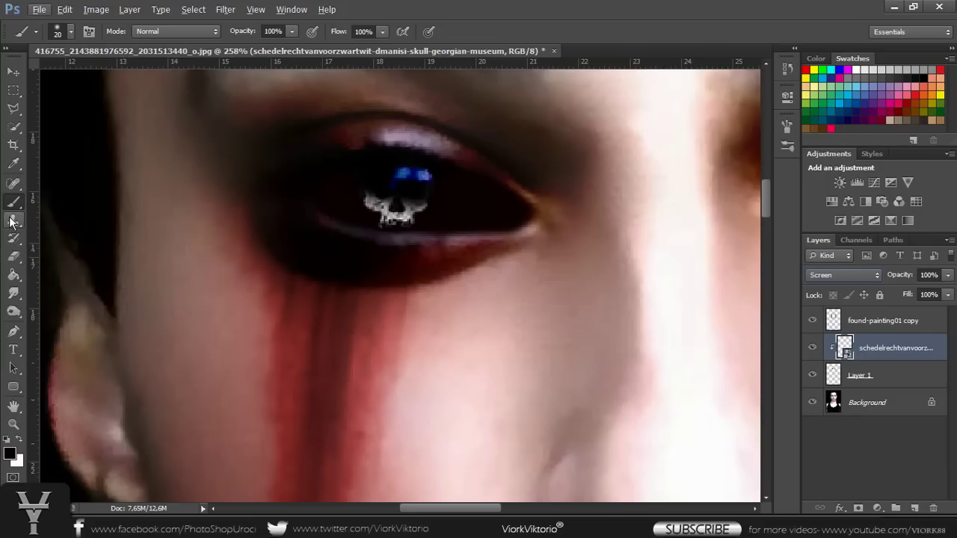
Step: Paint black on Layer 1 across the eye so the whole skull shows
click(894, 380)
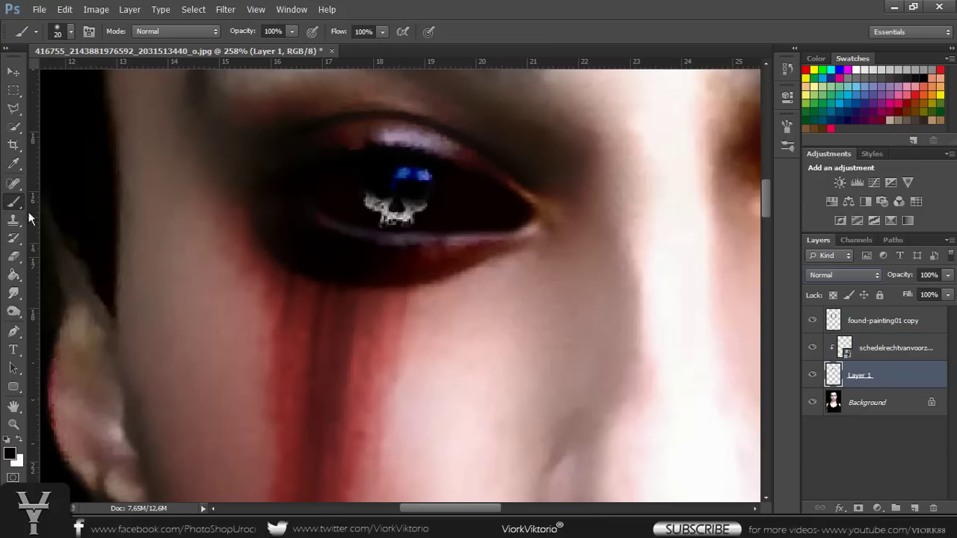
mouse_move(369, 196)
mouse_down()
mouse_move(367, 167)
mouse_move(357, 175)
mouse_move(384, 167)
mouse_move(426, 178)
mouse_move(419, 191)
mouse_move(359, 188)
mouse_move(434, 208)
mouse_move(364, 191)
mouse_move(404, 169)
mouse_move(436, 199)
mouse_move(363, 177)
mouse_move(427, 183)
mouse_move(377, 212)
mouse_move(374, 200)
mouse_move(423, 191)
mouse_up()
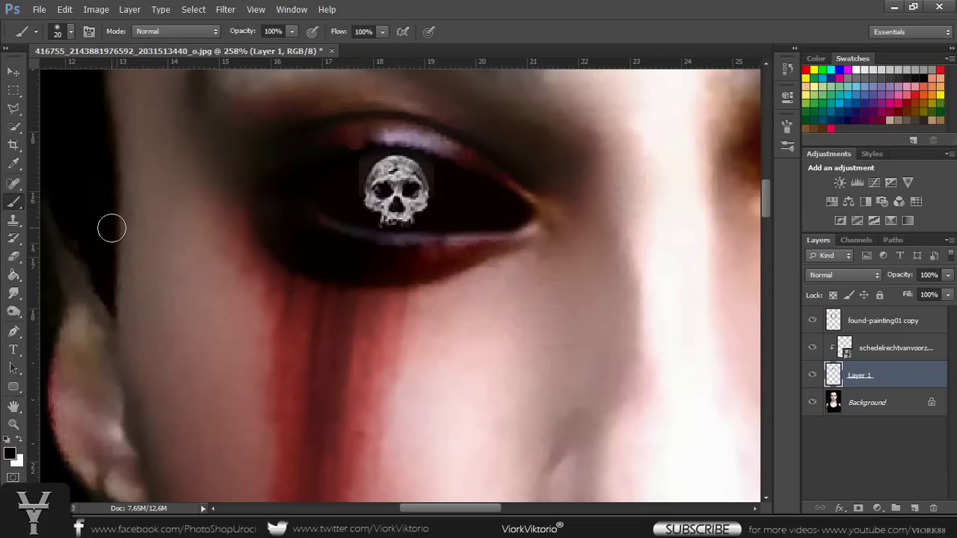
click(14, 256)
Step: Rasterize the skull smart object and erase its square edges with a size-20 eraser
click(883, 346)
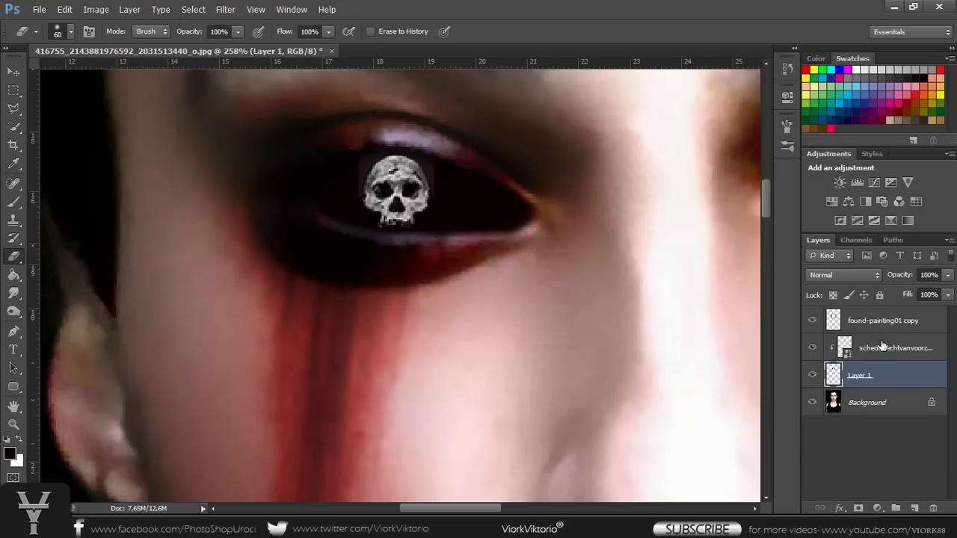
click(445, 163)
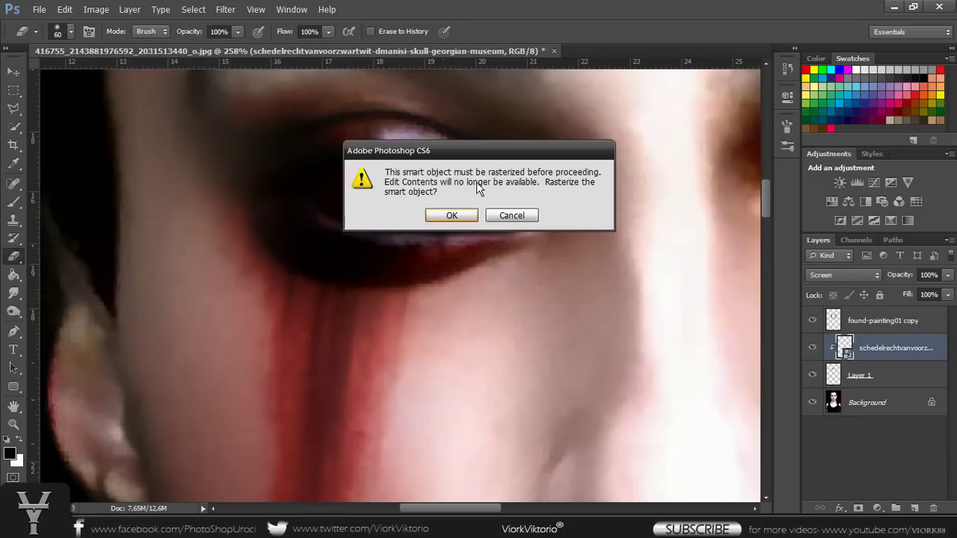
click(436, 215)
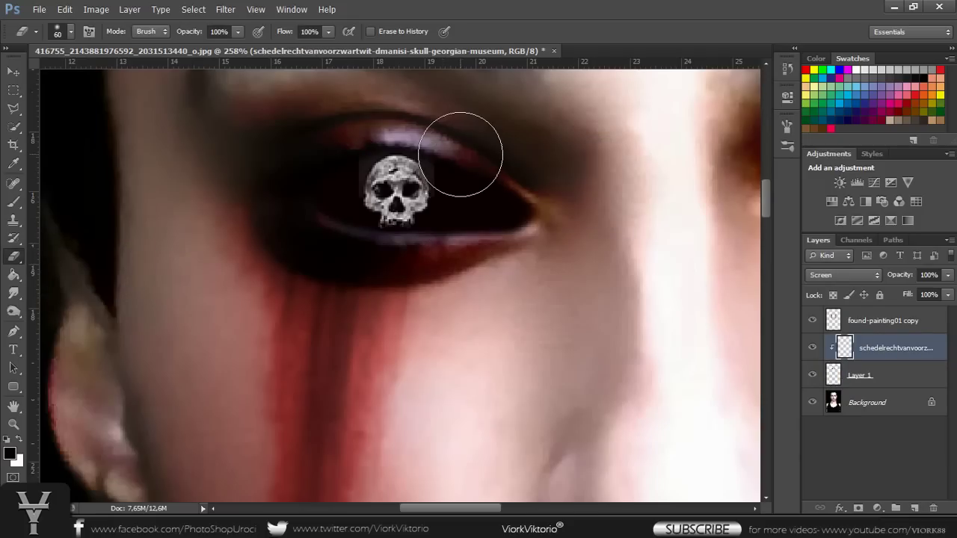
key(bracketleft)
key(bracketleft)
key(bracketleft)
key(bracketleft)
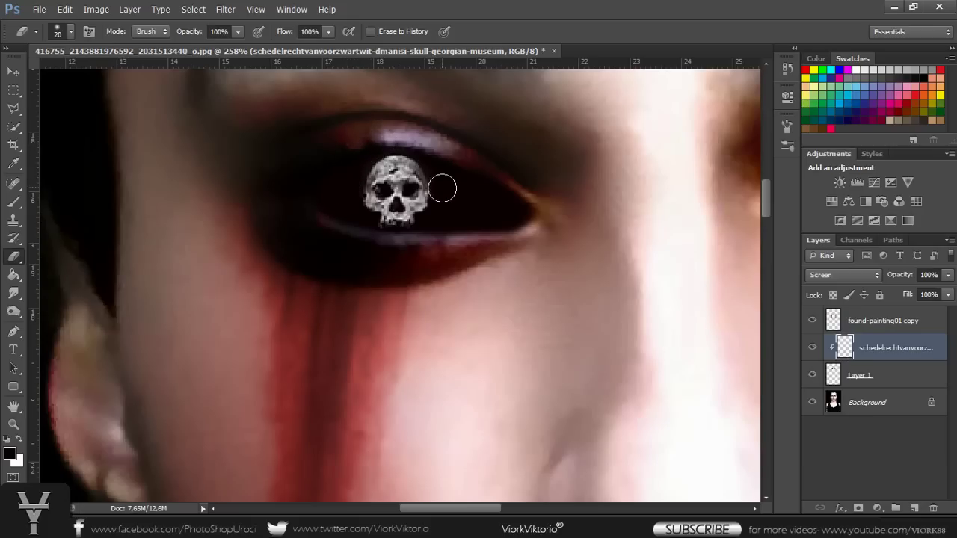
scroll(447, 210, down, 2)
scroll(441, 210, down, 2)
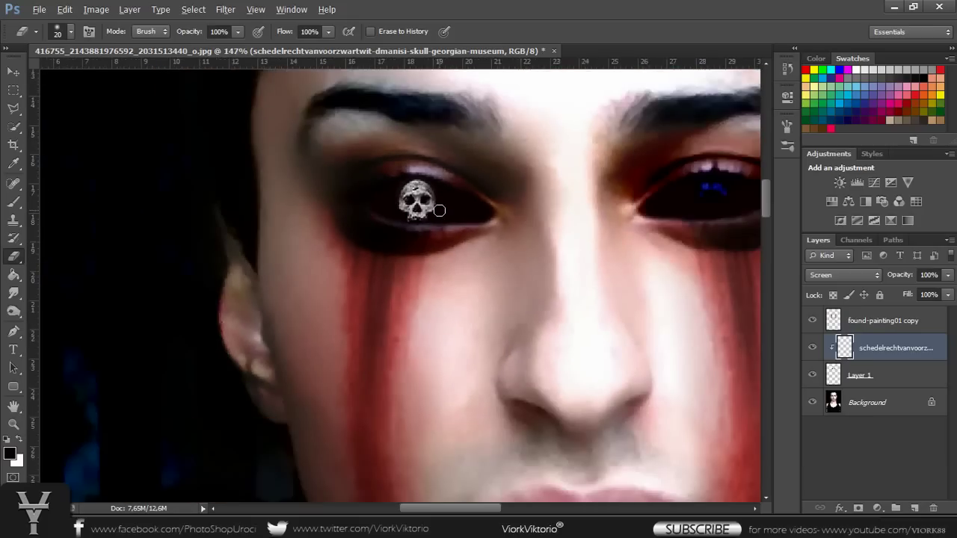
scroll(437, 210, down, 2)
scroll(433, 212, down, 3)
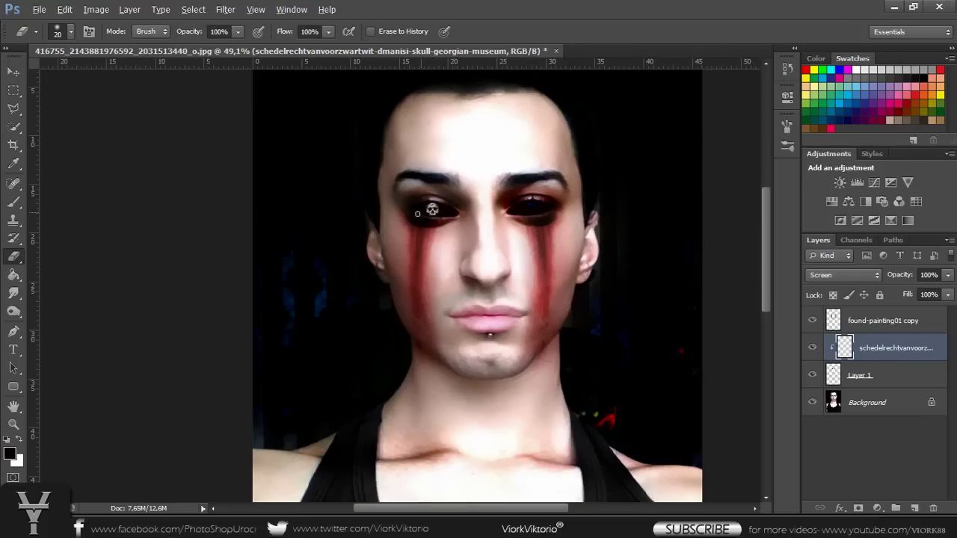
Step: Duplicate the skull layer and flip the copy horizontally
key(alt)
drag(919, 355, 916, 509)
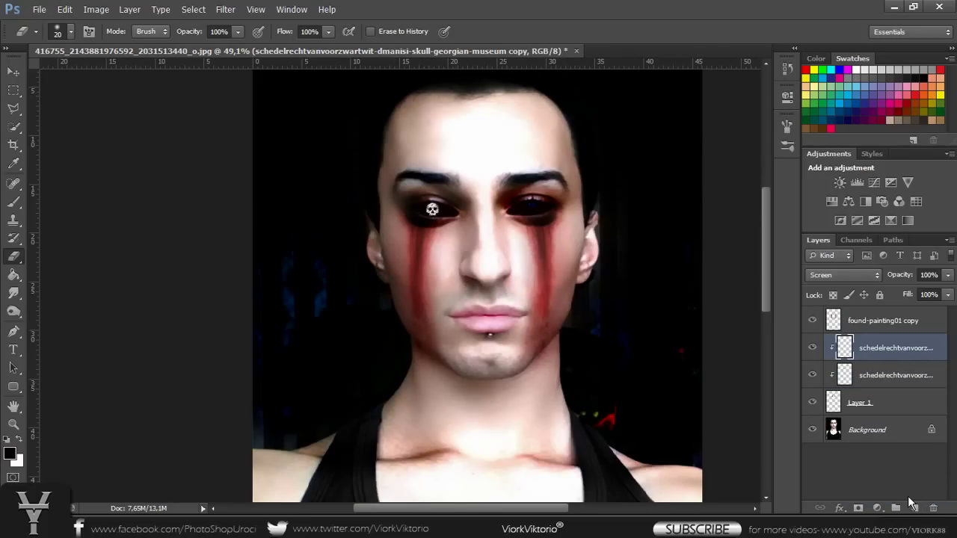
key(ctrl+t)
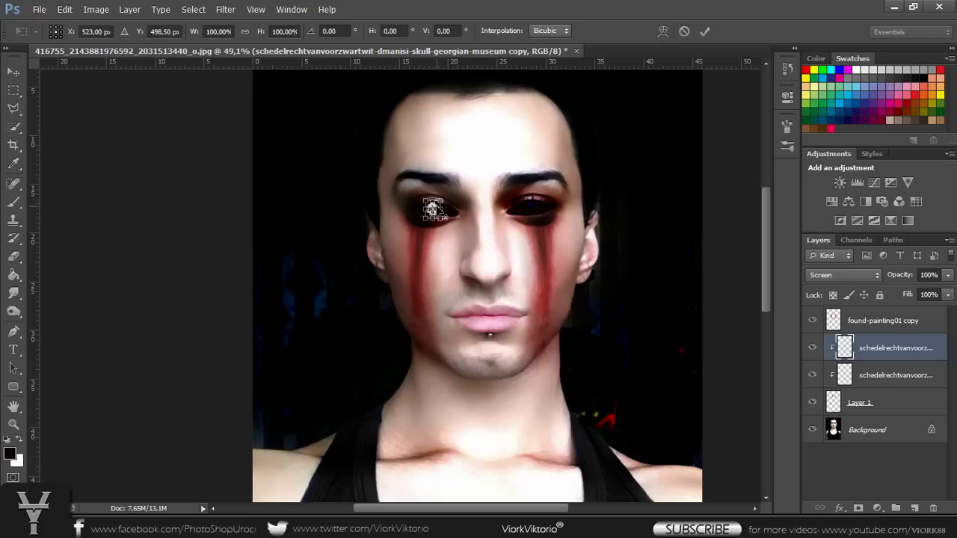
right_click(441, 213)
click(492, 377)
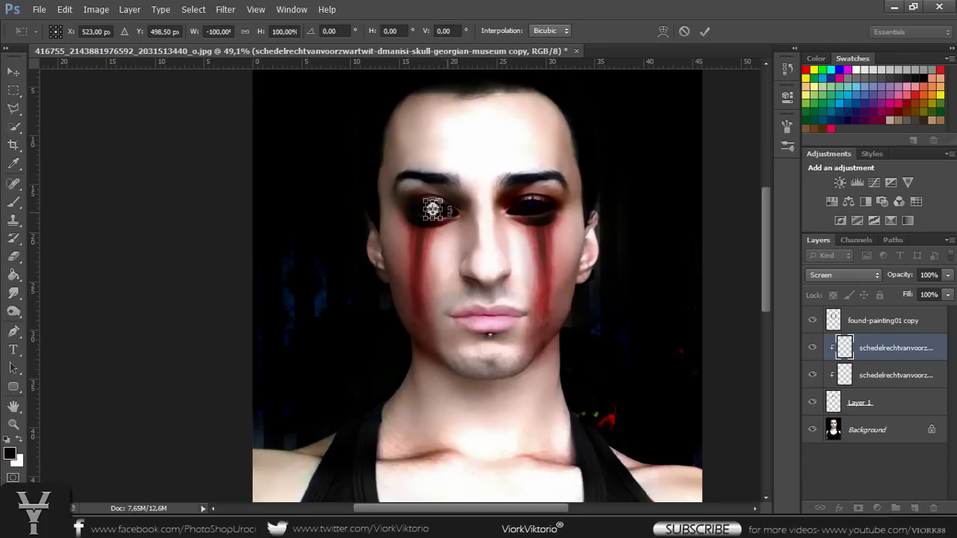
Step: Move the mirrored skull copy into the right eye and commit the transform
scroll(454, 181, up, 3)
scroll(452, 183, up, 3)
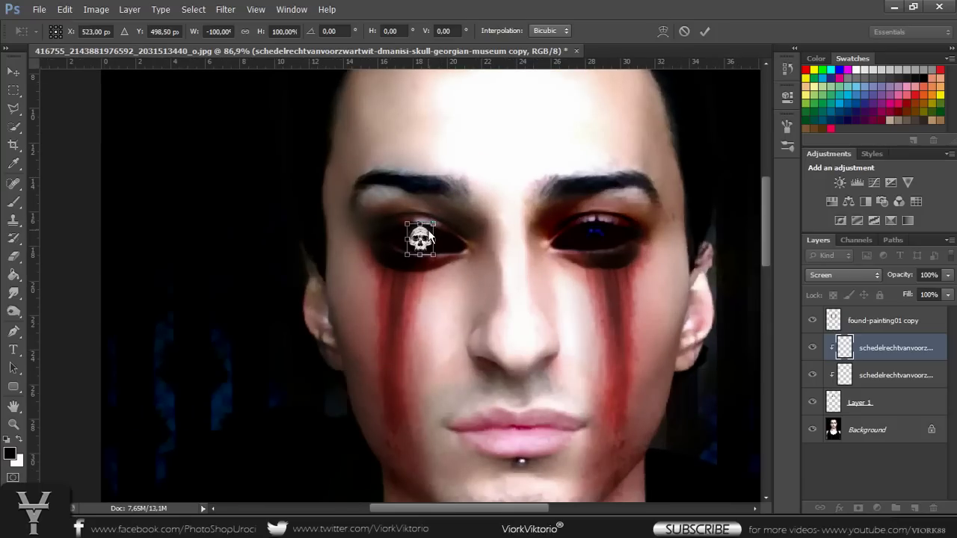
drag(429, 240, 603, 244)
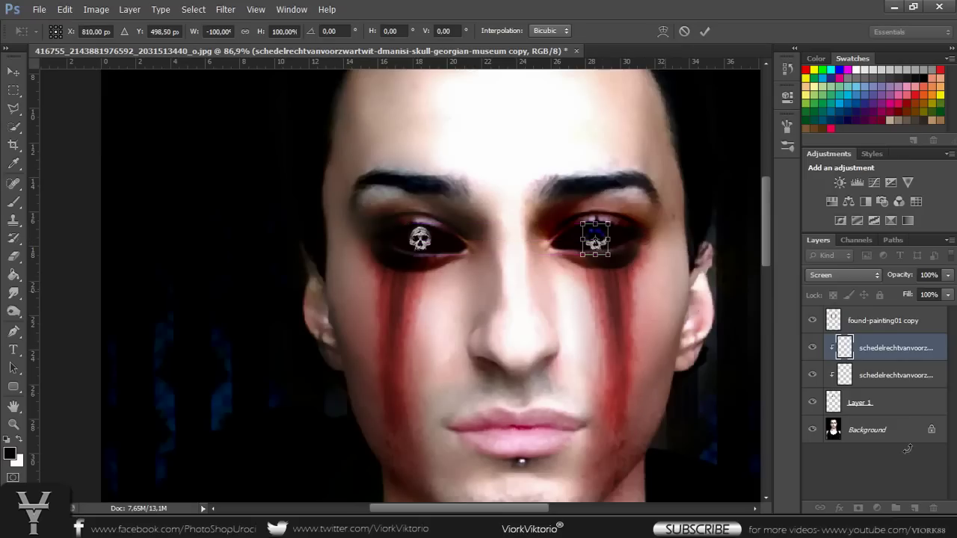
key(e)
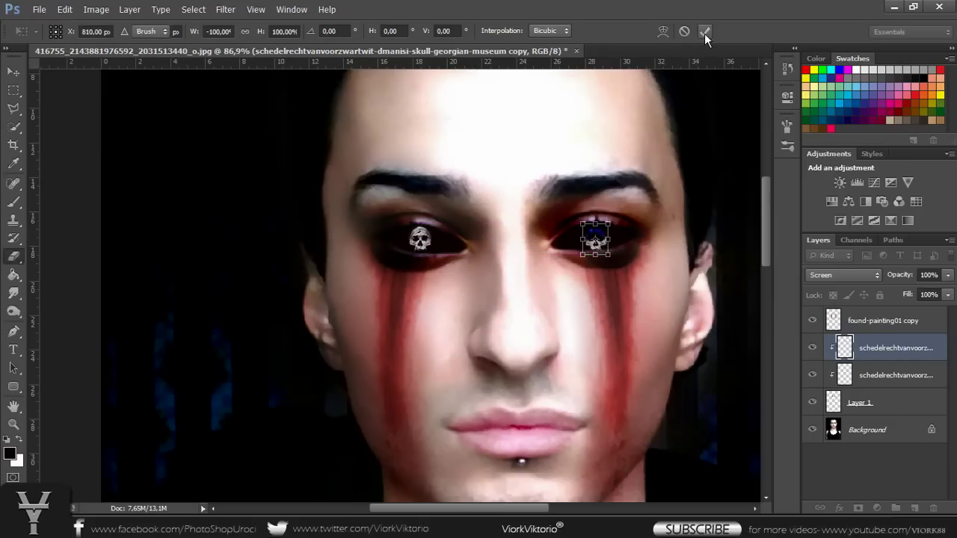
click(704, 33)
Step: Paint on Layer 1 over the right eye to reveal the second skull
click(876, 404)
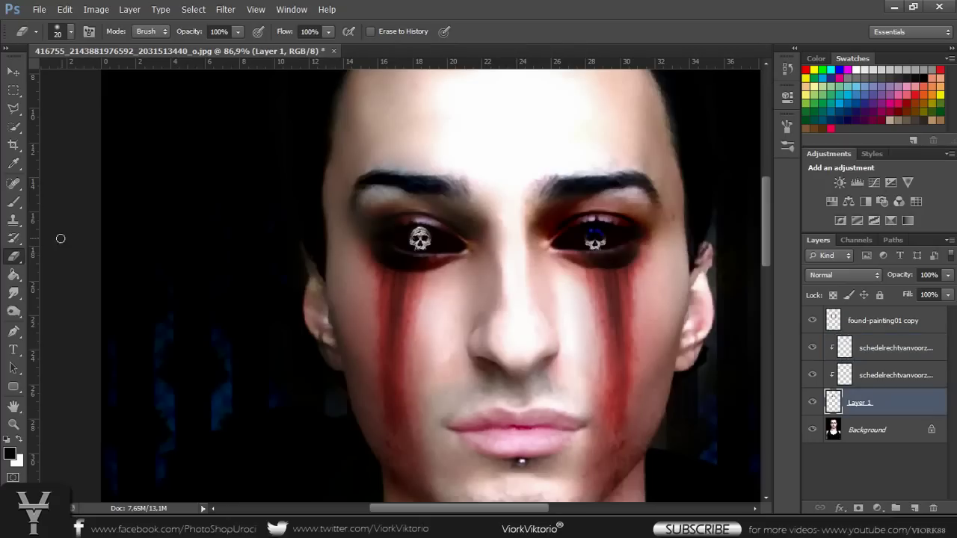
click(15, 202)
mouse_move(588, 233)
mouse_down()
mouse_move(602, 230)
mouse_move(585, 238)
mouse_up()
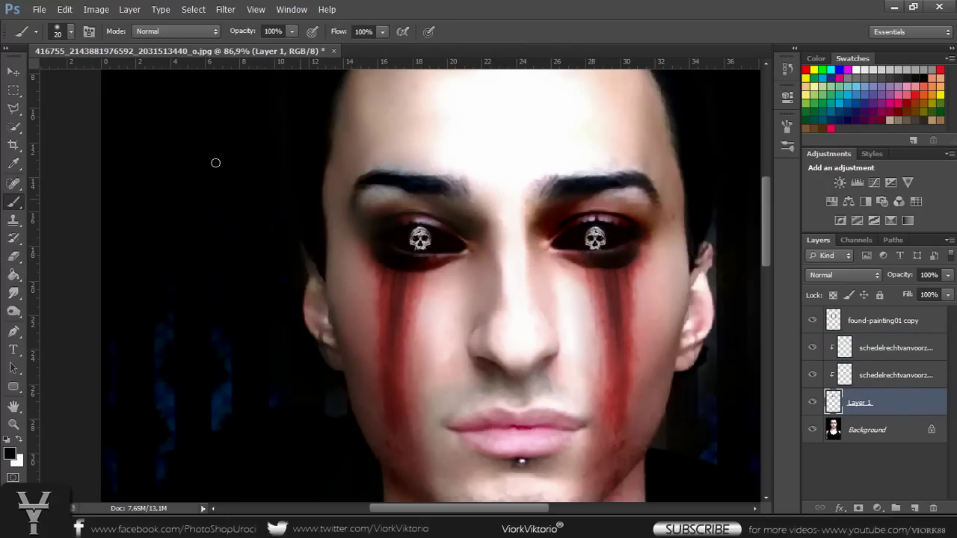
Step: Nudge the skull copy slightly upward to centre it in the right eye
click(867, 345)
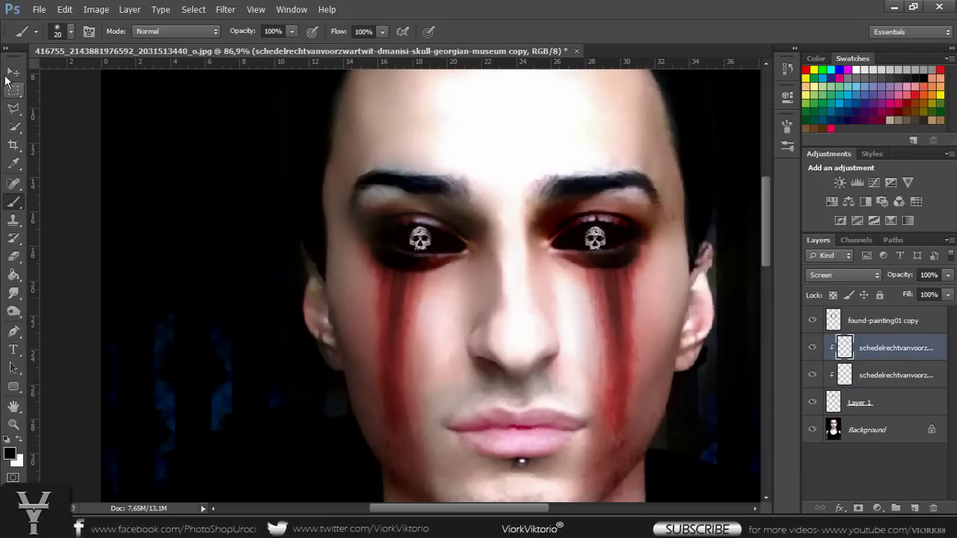
click(13, 73)
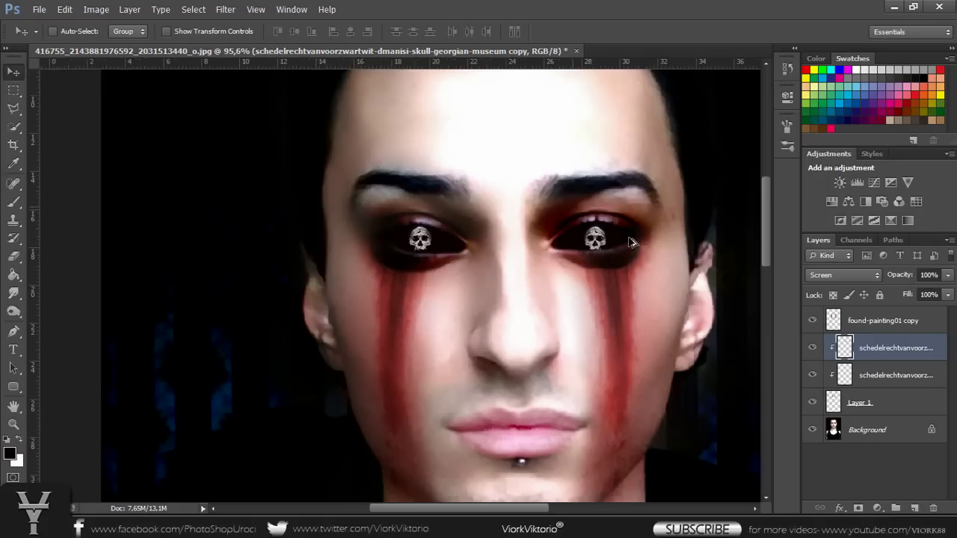
scroll(623, 249, up, 1)
scroll(623, 249, up, 4)
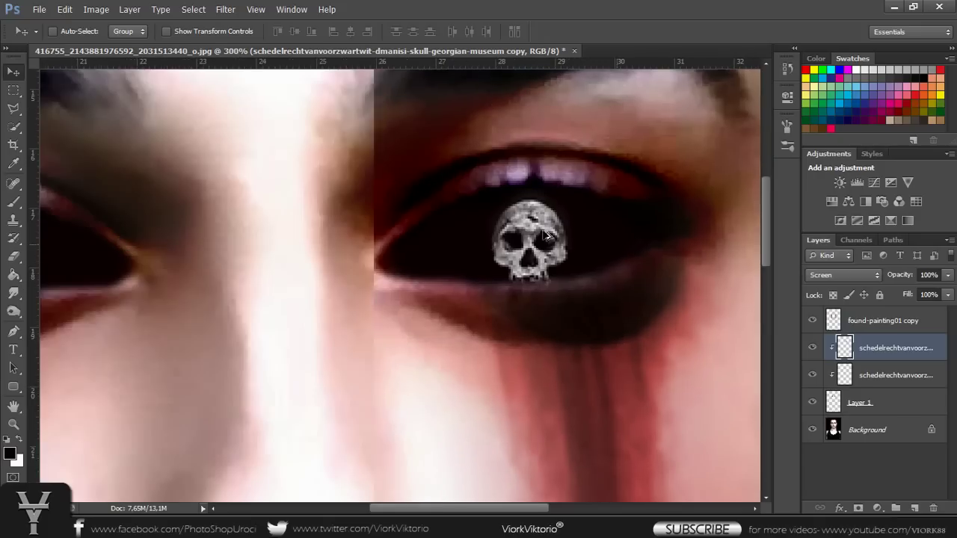
drag(519, 228, 519, 221)
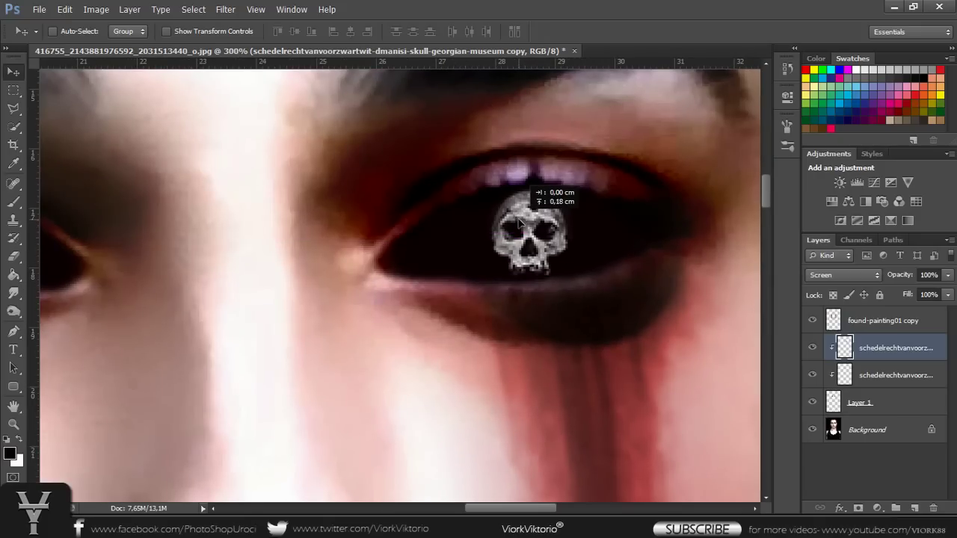
scroll(433, 241, down, 2)
scroll(422, 238, down, 1)
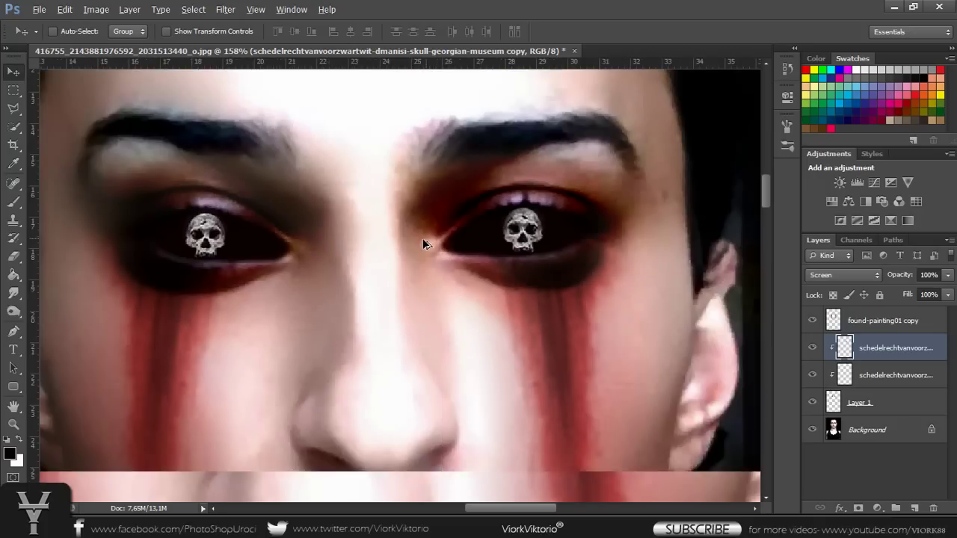
scroll(419, 236, down, 1)
scroll(418, 241, down, 2)
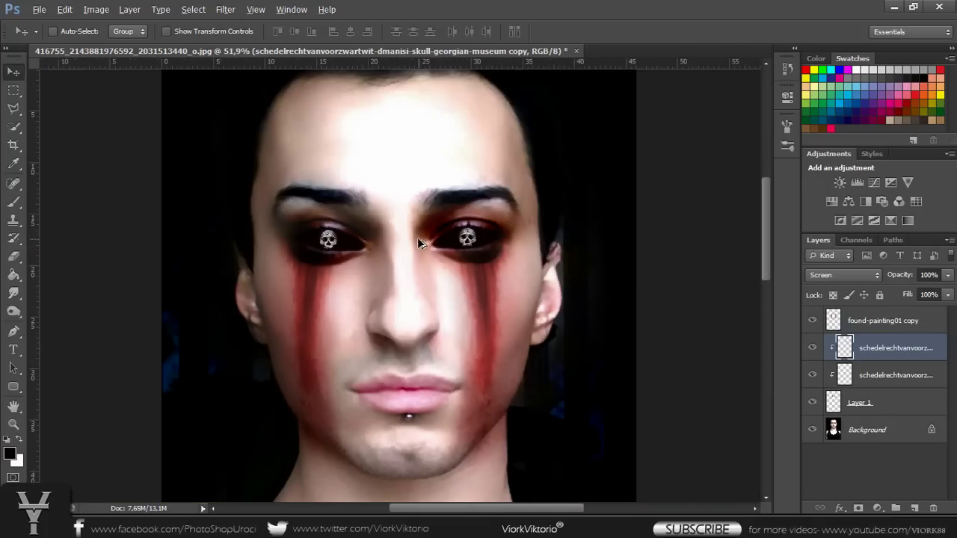
key(alt)
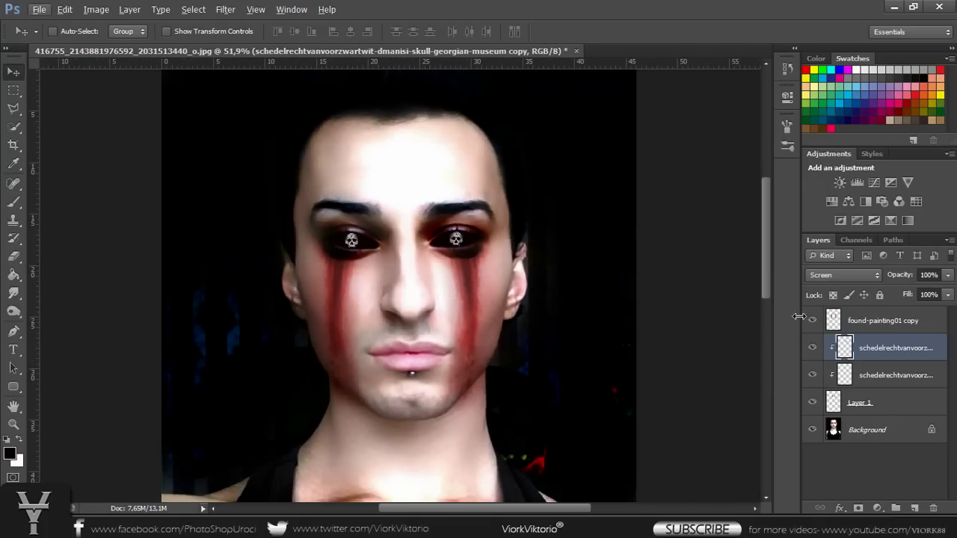
Step: Select both skull layers and merge them into a single layer
shift+click(882, 374)
right_click(880, 374)
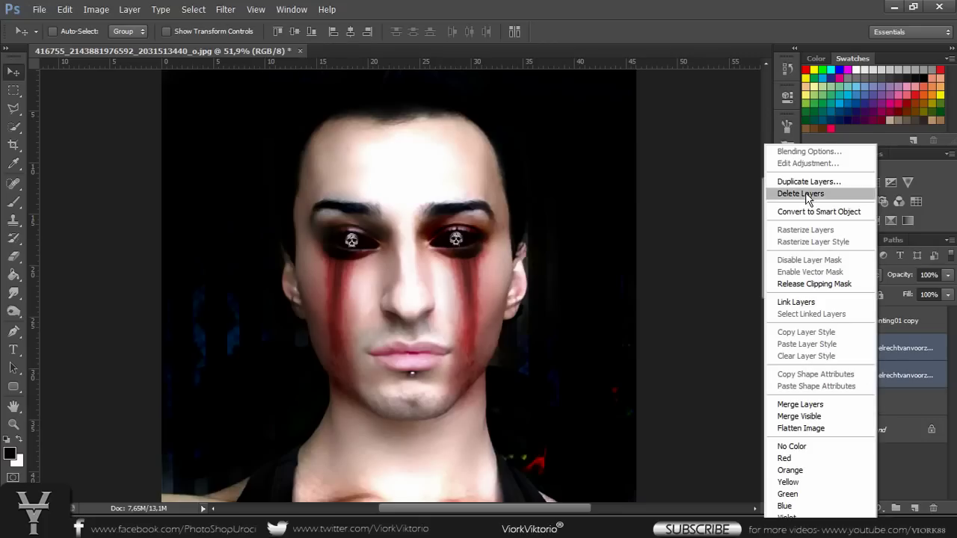
click(812, 404)
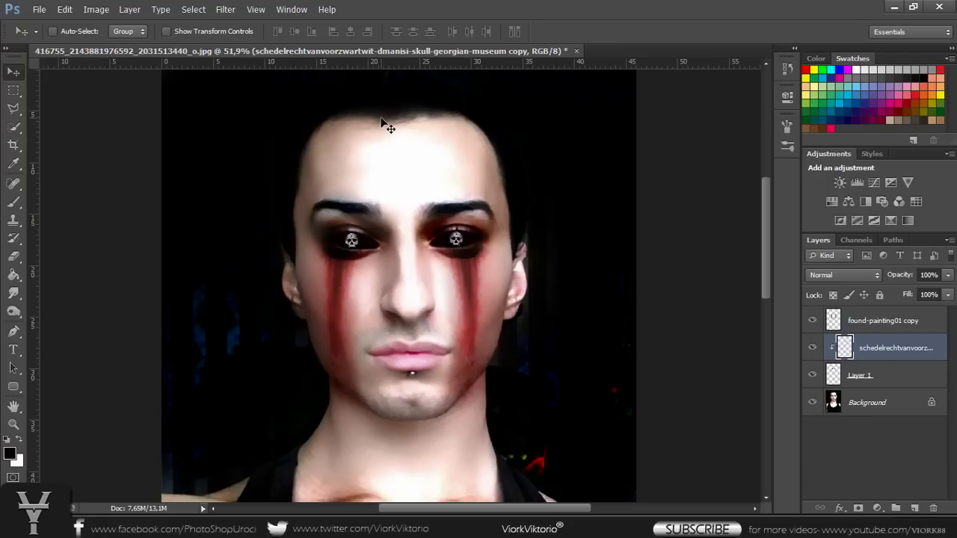
click(110, 12)
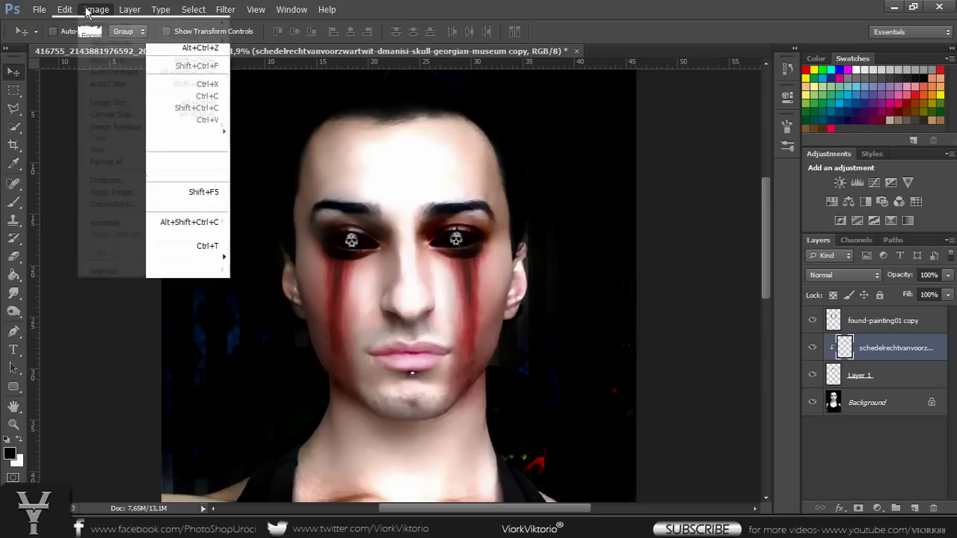
mouse_move(111, 43)
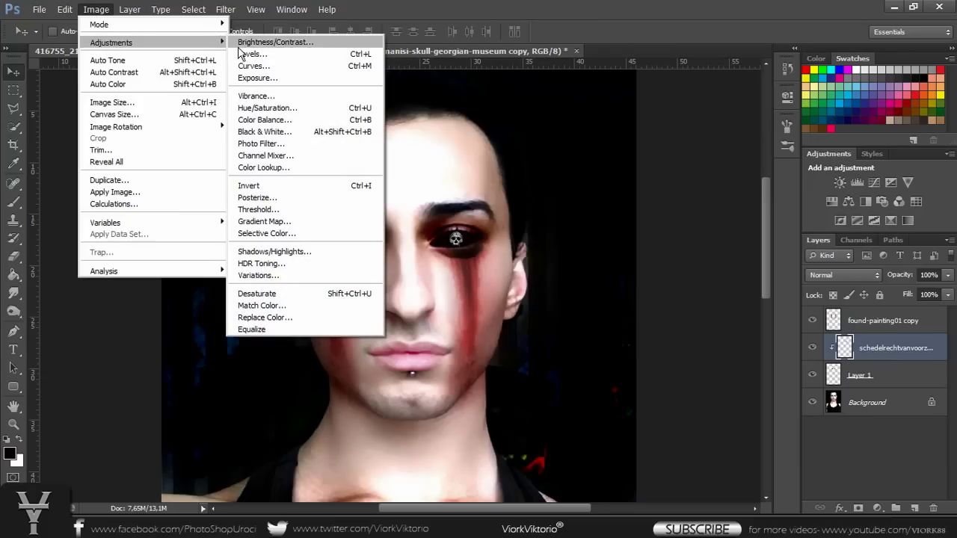
Step: Colorize the merged skulls with Hue/Saturation at Hue 360, Saturation 61, Lightness -53
click(255, 109)
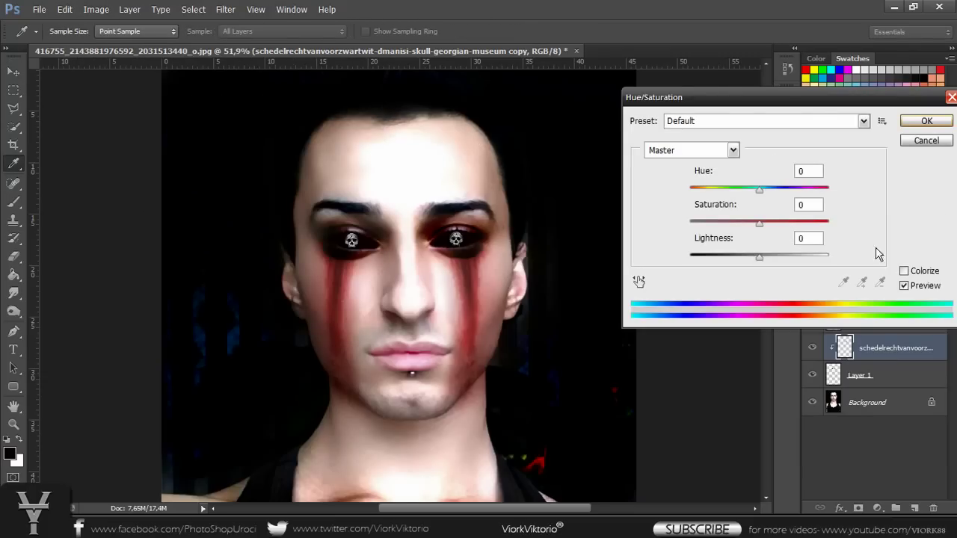
click(903, 272)
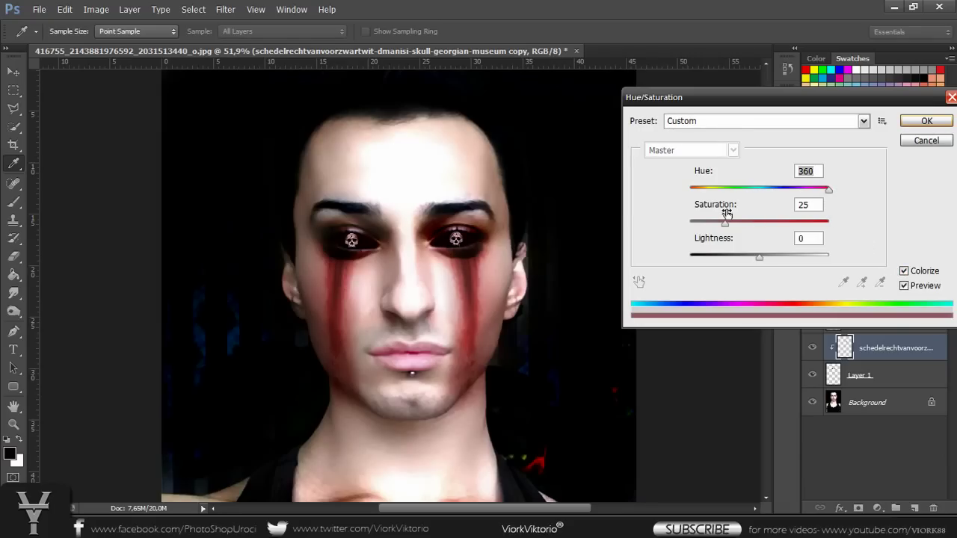
drag(725, 224, 759, 225)
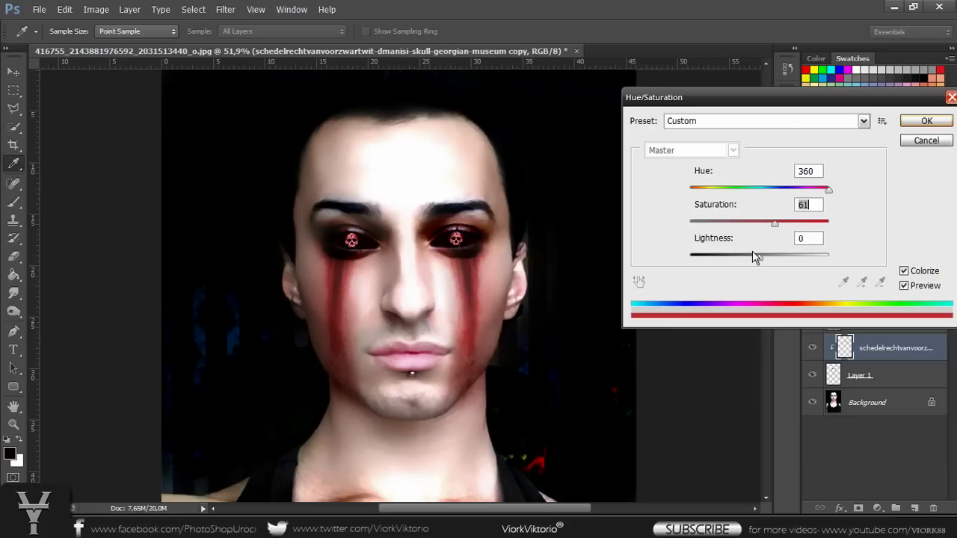
drag(754, 258, 723, 258)
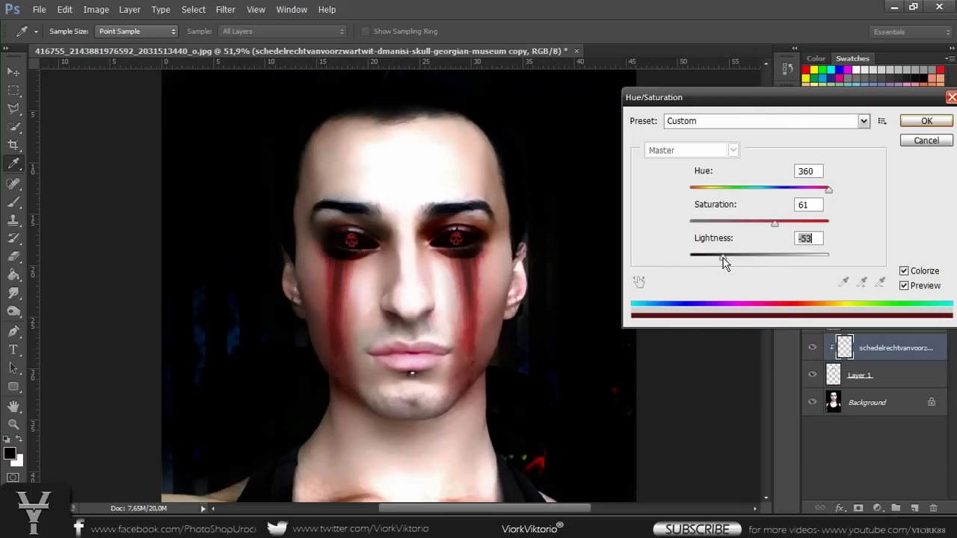
click(908, 124)
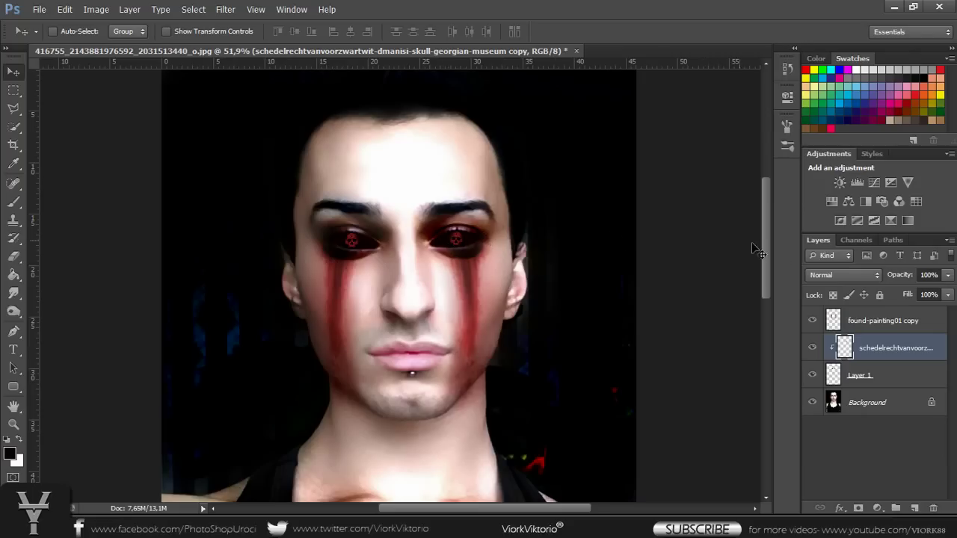
click(928, 321)
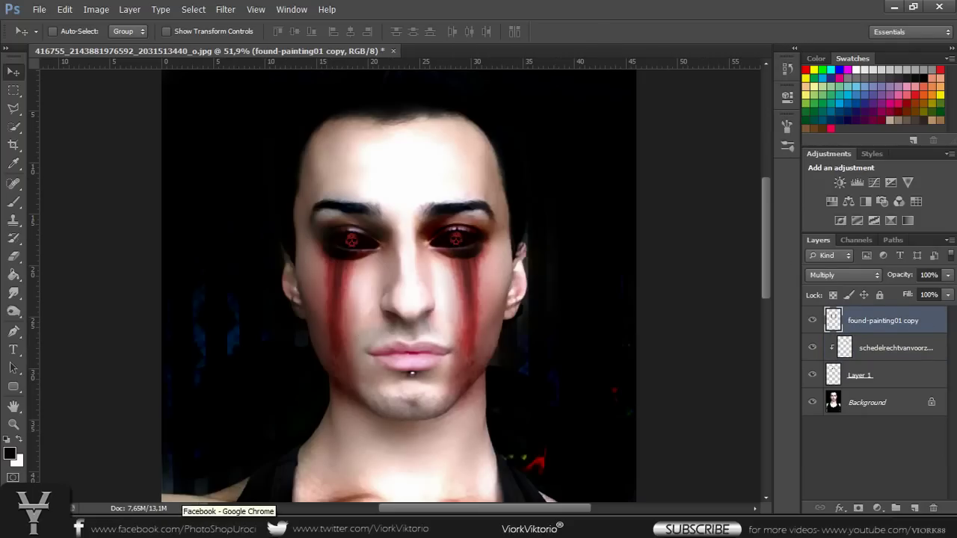
click(244, 512)
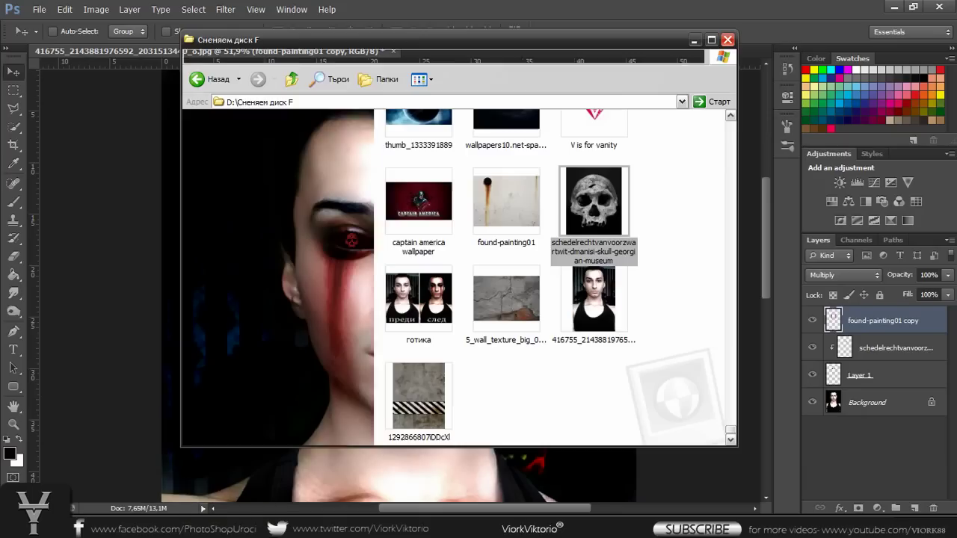
mouse_move(418, 395)
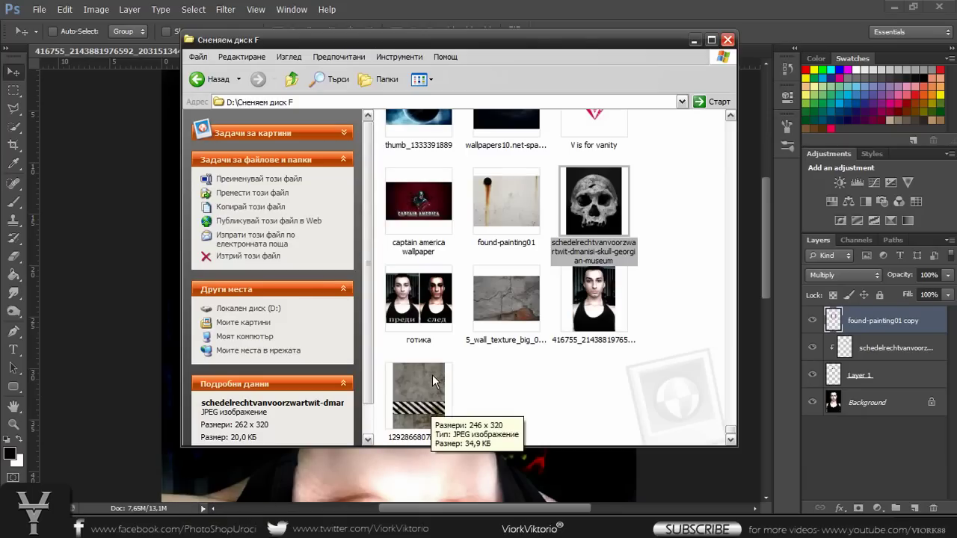
drag(433, 382, 136, 354)
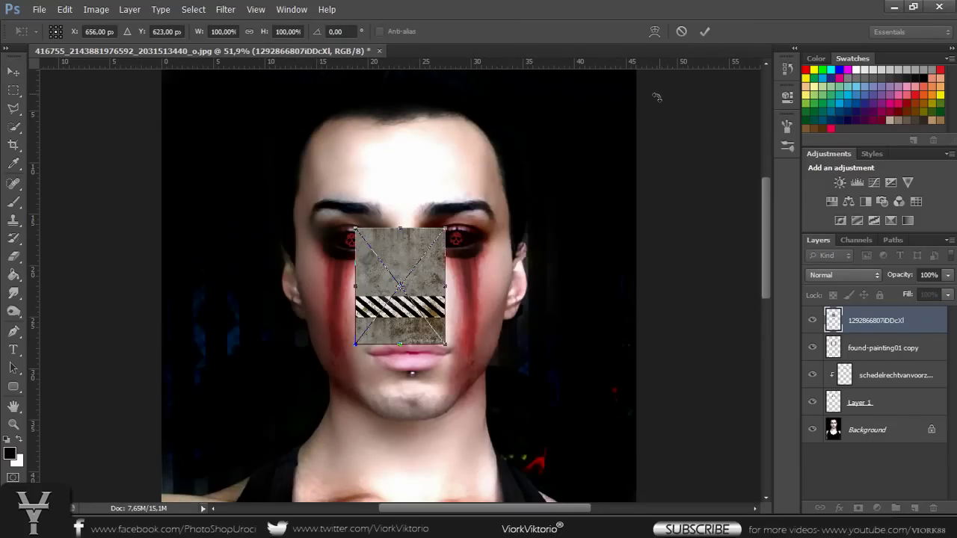
scroll(632, 130, down, 3)
scroll(628, 135, down, 2)
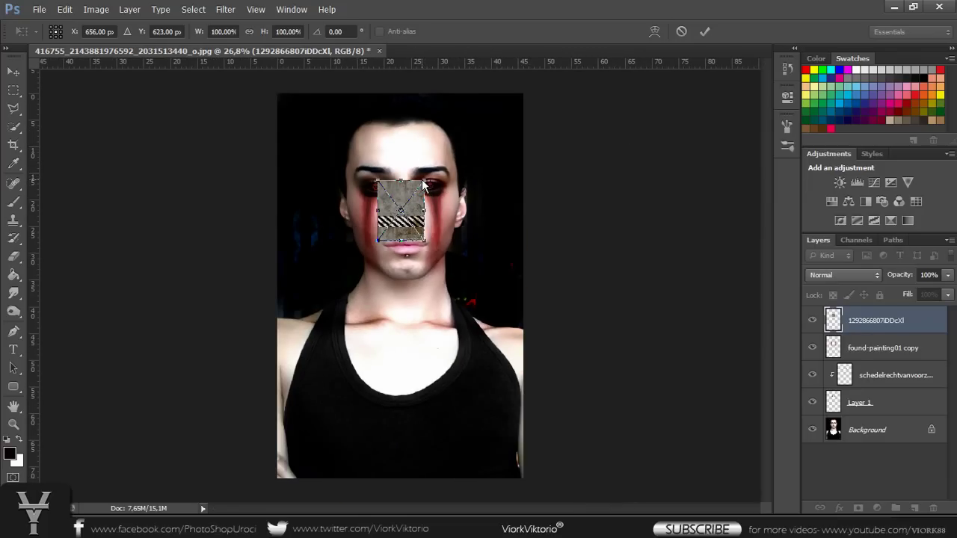
Step: Scale and position the texture to cover the whole portrait canvas, then commit it
drag(424, 180, 570, 84)
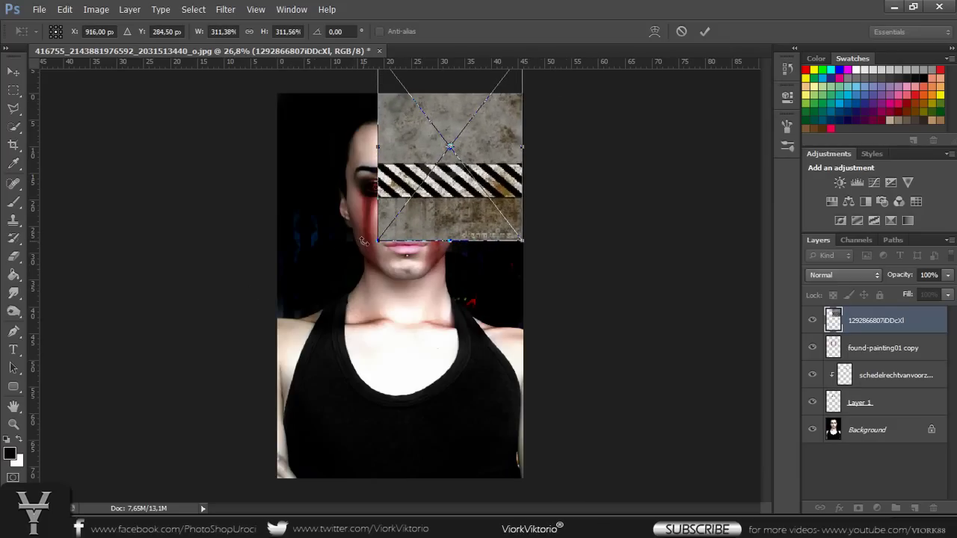
drag(374, 245, 202, 495)
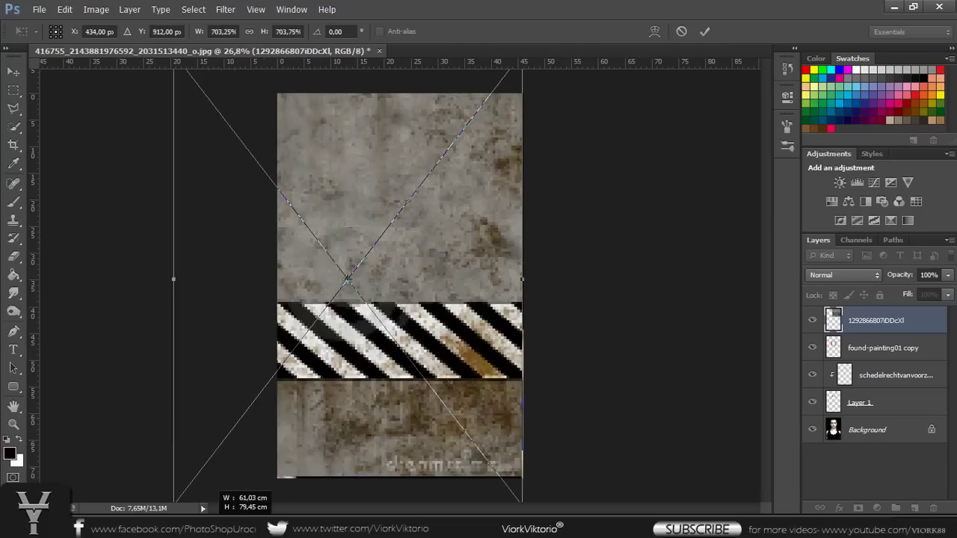
drag(384, 267, 400, 423)
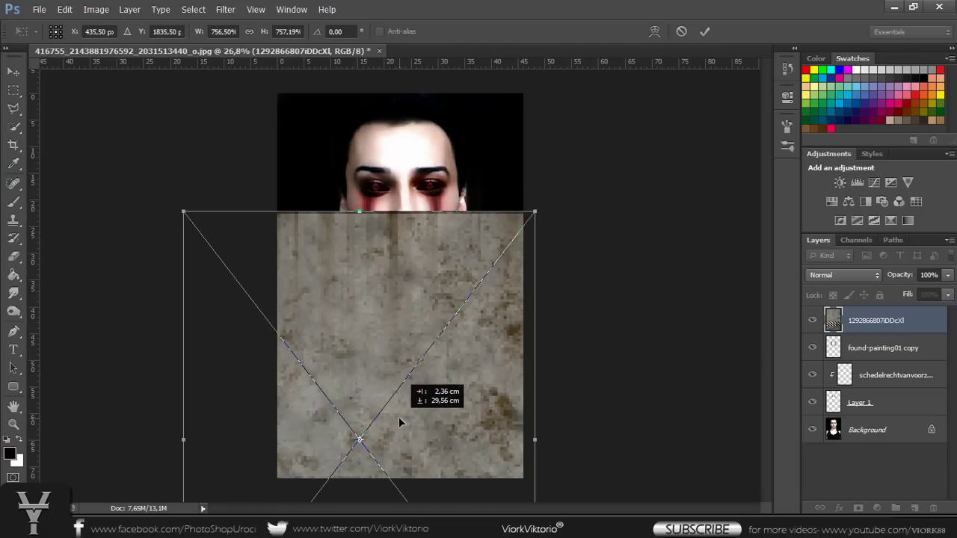
drag(535, 212, 596, 105)
drag(615, 84, 624, 86)
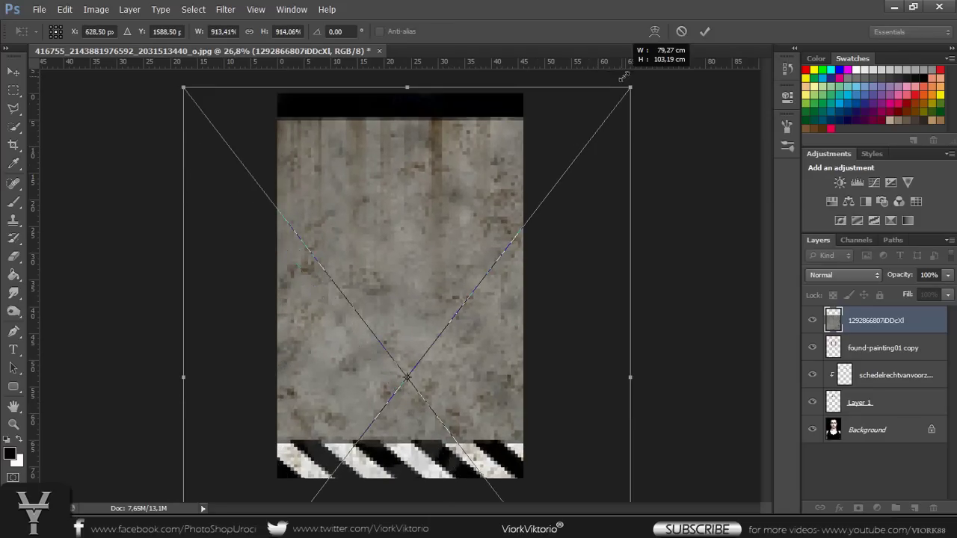
drag(447, 159, 444, 224)
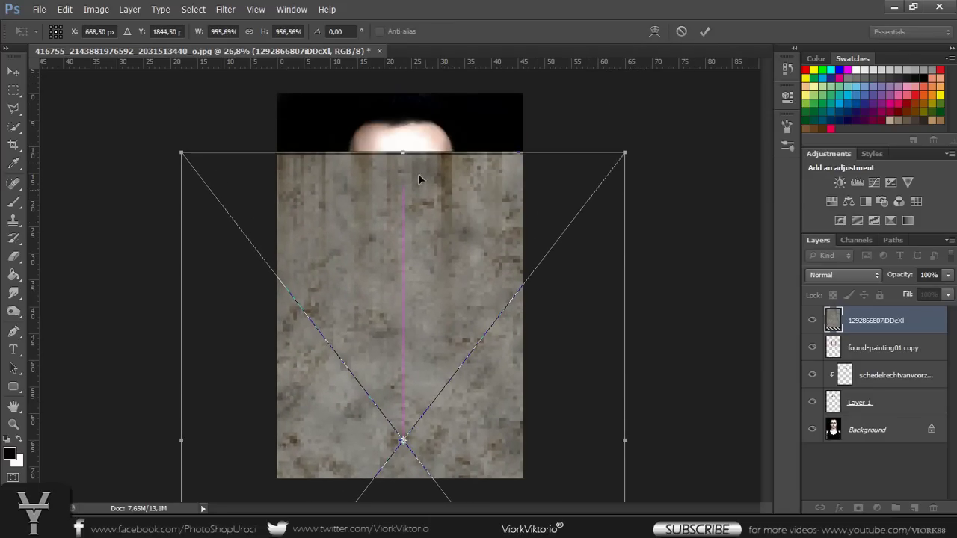
mouse_move(406, 127)
mouse_down()
mouse_move(404, 56)
mouse_move(397, 157)
mouse_up()
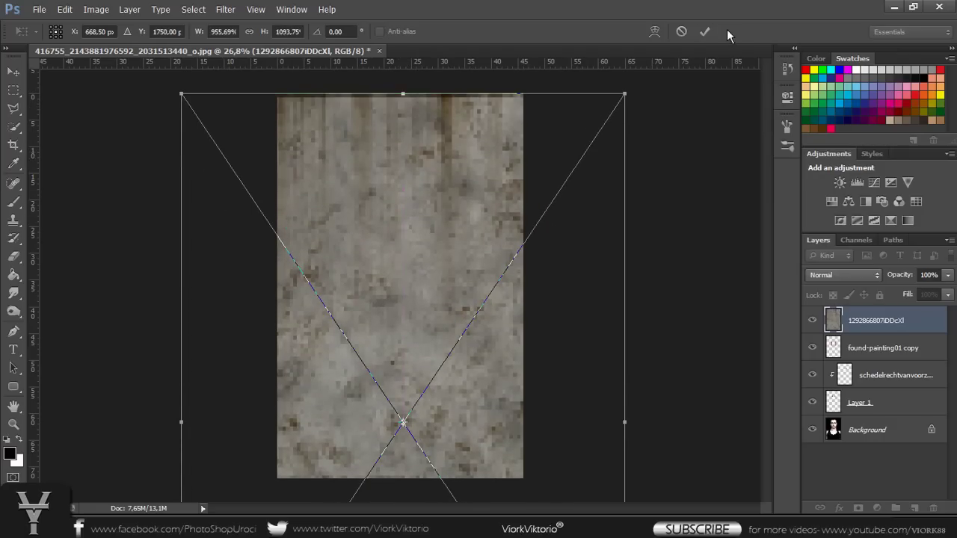
key(shift+alt+m)
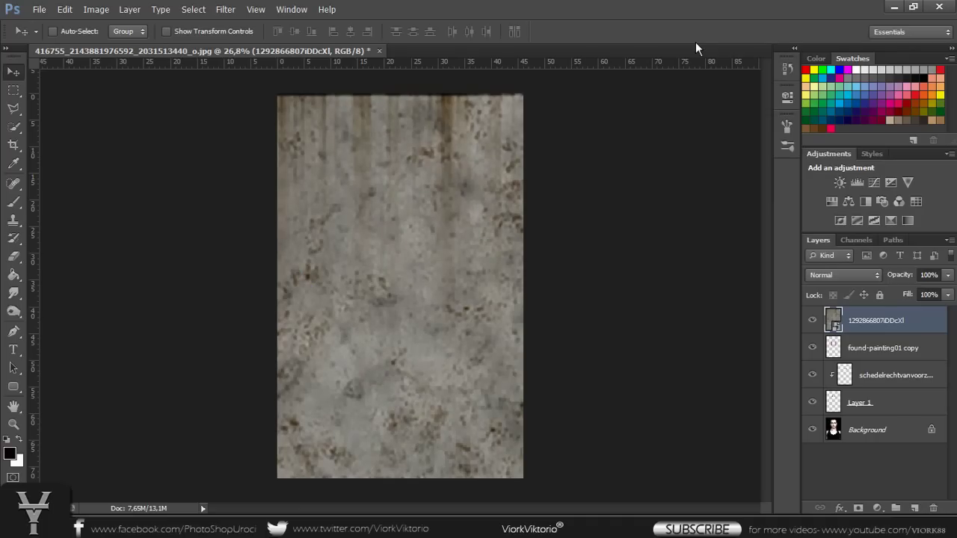
Step: Set the texture layer to Overlay blending and rasterize it
click(876, 274)
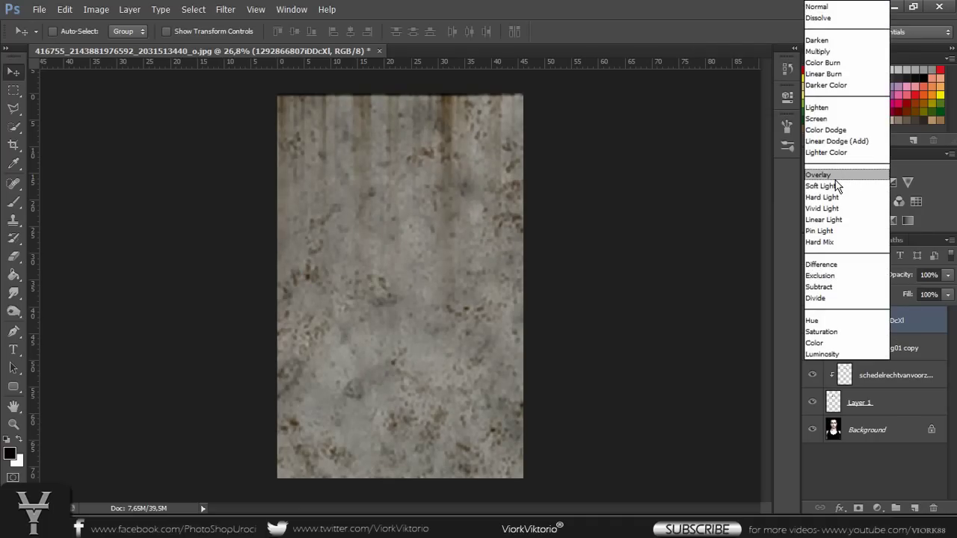
click(835, 177)
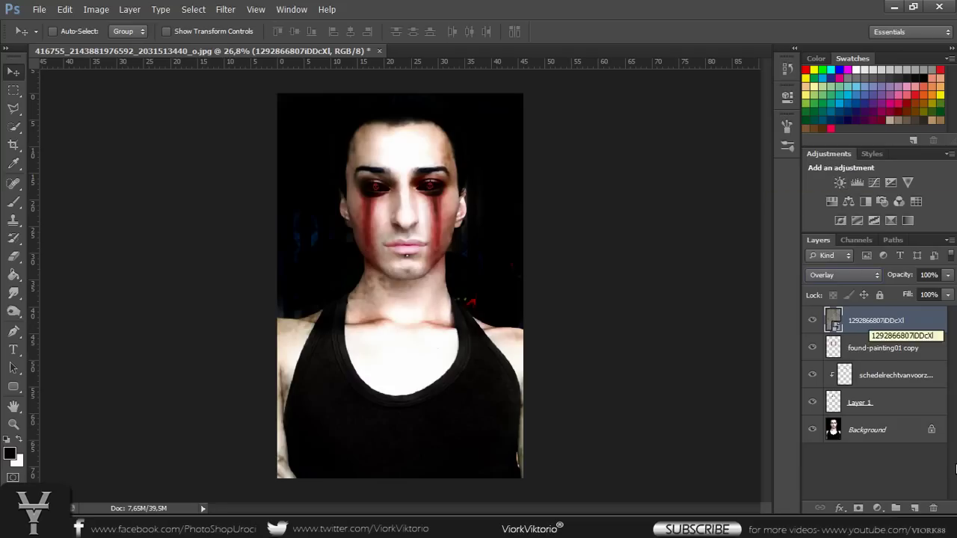
click(102, 10)
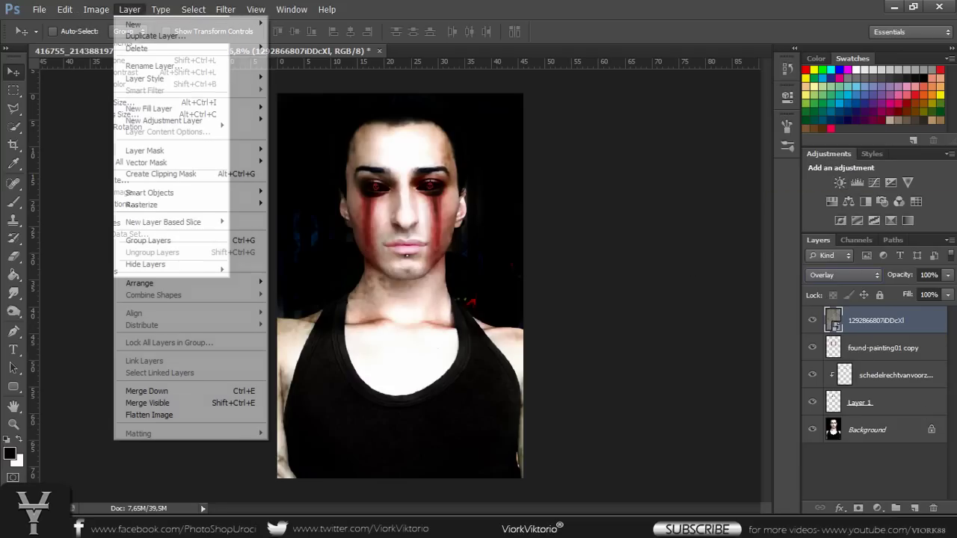
click(907, 320)
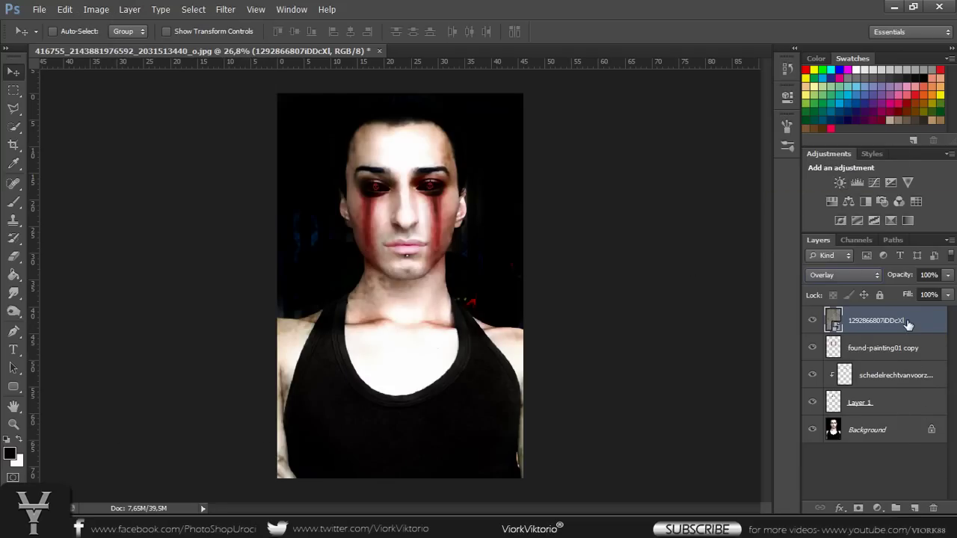
right_click(908, 323)
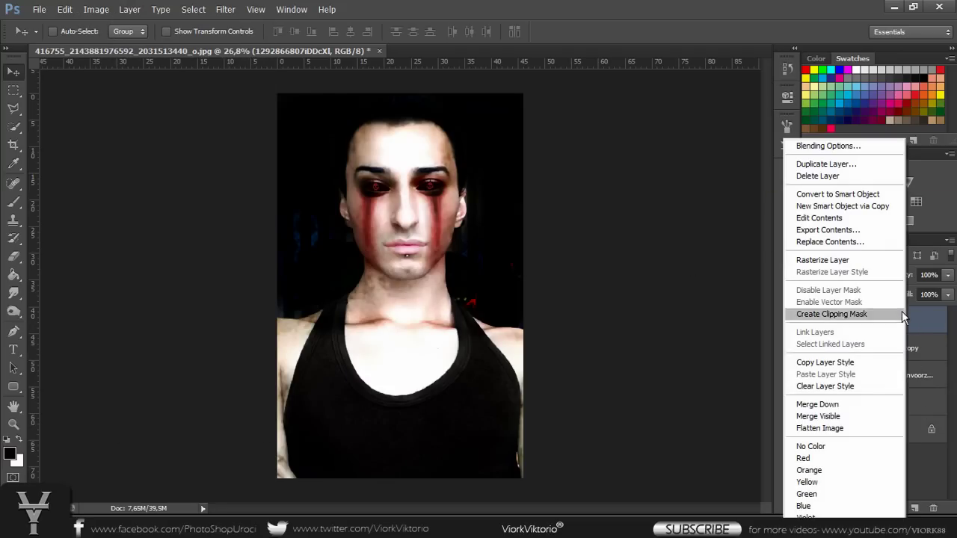
click(843, 260)
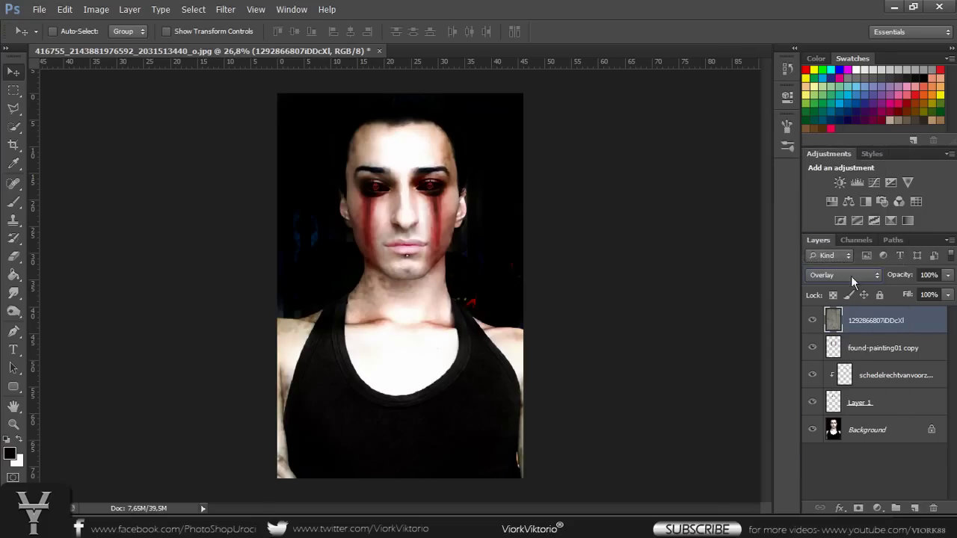
Step: Apply Levels to the texture with the black input raised to 42
click(97, 11)
mouse_move(110, 43)
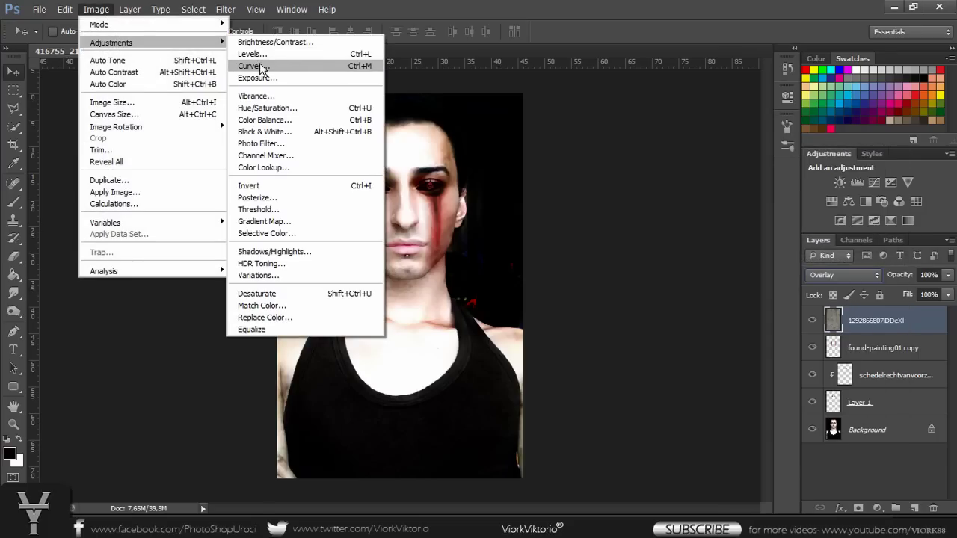
click(261, 56)
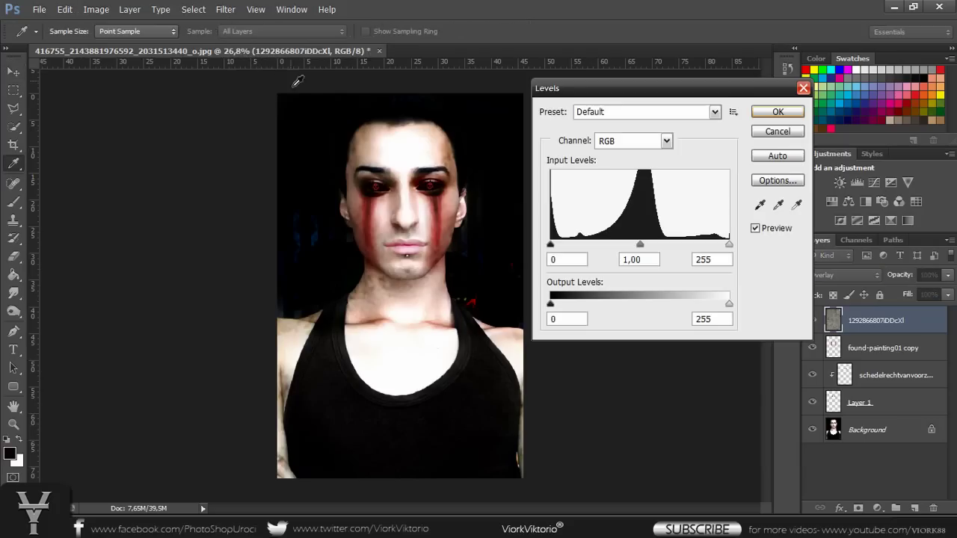
drag(552, 245, 581, 249)
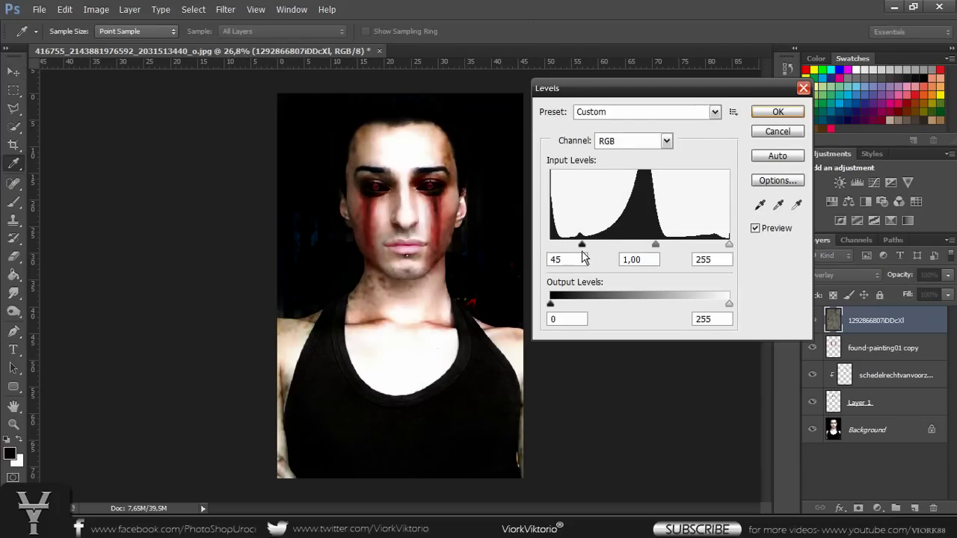
drag(582, 250, 580, 251)
click(778, 112)
key(v)
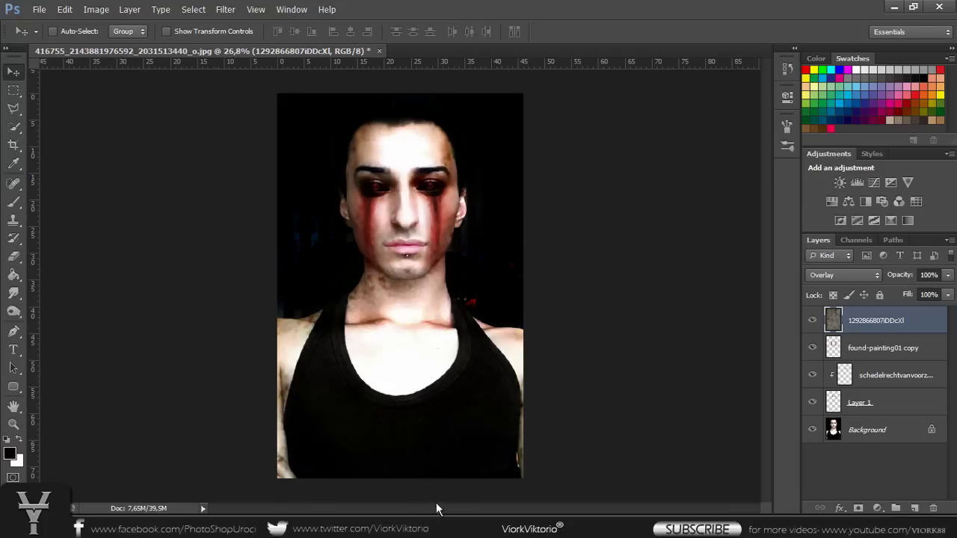
Step: Open 5_wall_texture_big_0303.jpg in Photoshop as its own document
click(303, 510)
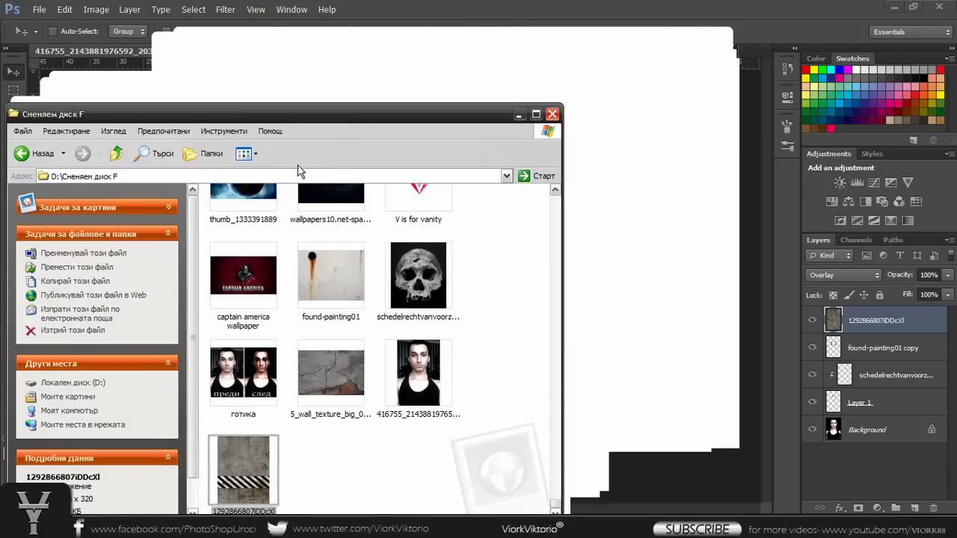
drag(525, 40, 296, 168)
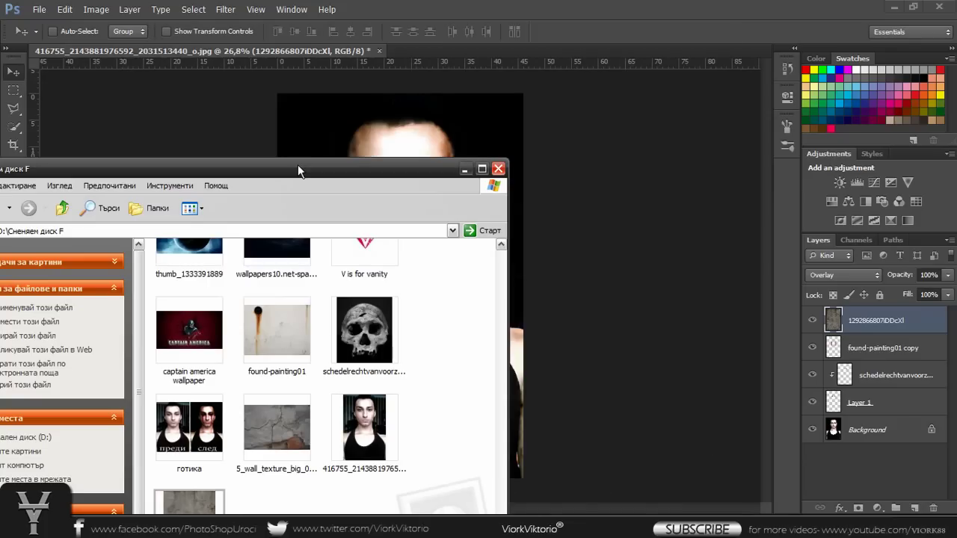
click(262, 426)
drag(277, 427, 434, 52)
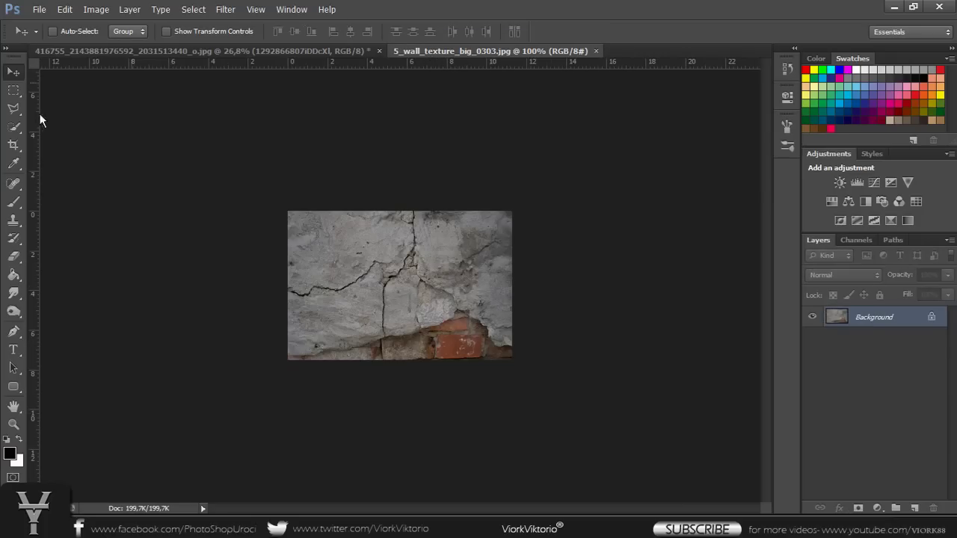
Step: Draw a rectangular selection over the upper-left area of the wall texture
click(13, 90)
drag(284, 216, 416, 276)
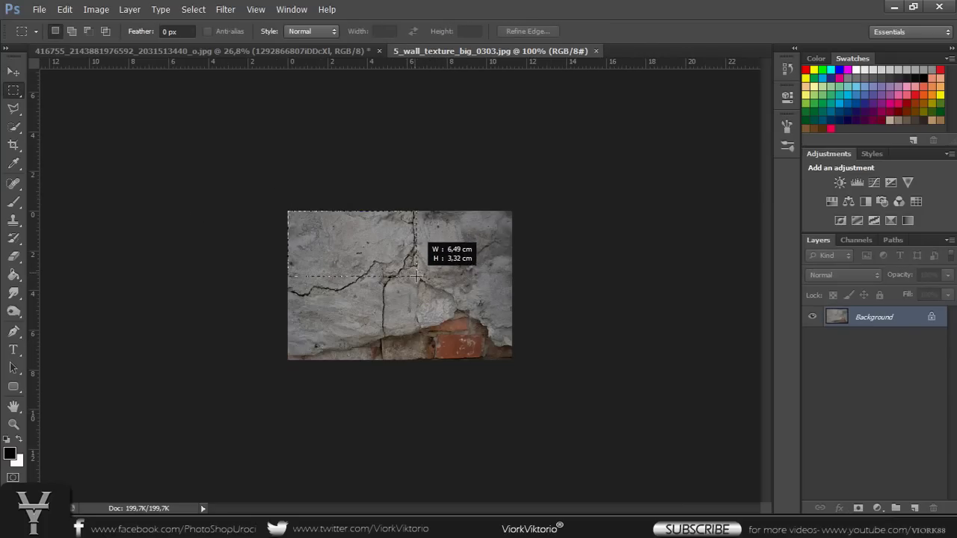
drag(416, 276, 412, 276)
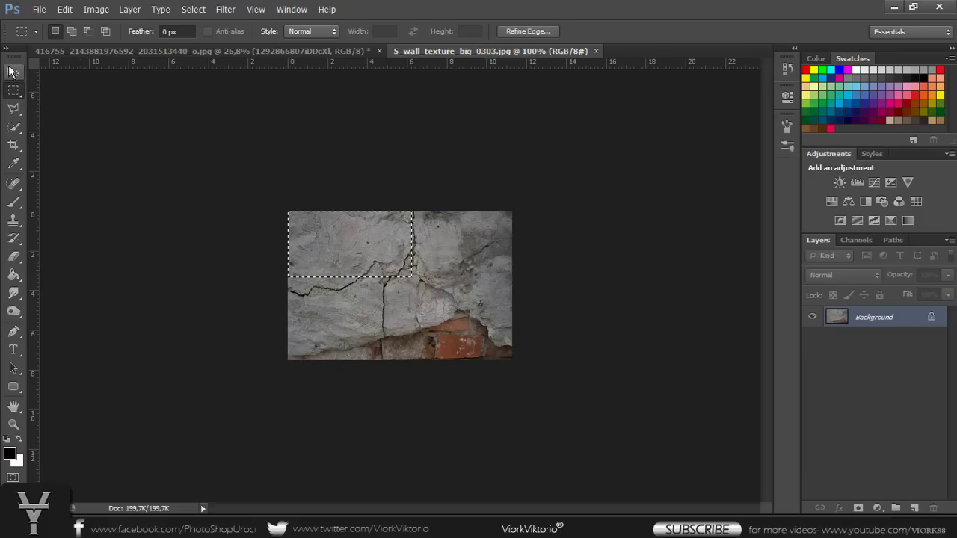
click(12, 72)
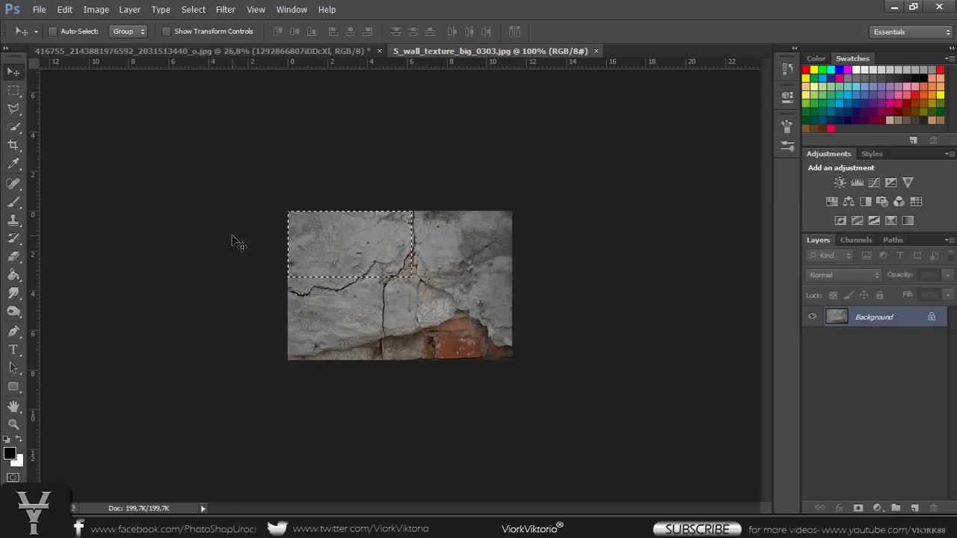
Step: Bring the wall-texture patch into the portrait, flipped horizontally and vertically and rotated 90°
mouse_move(349, 240)
mouse_down()
mouse_move(193, 57)
mouse_move(460, 125)
mouse_move(452, 135)
mouse_up()
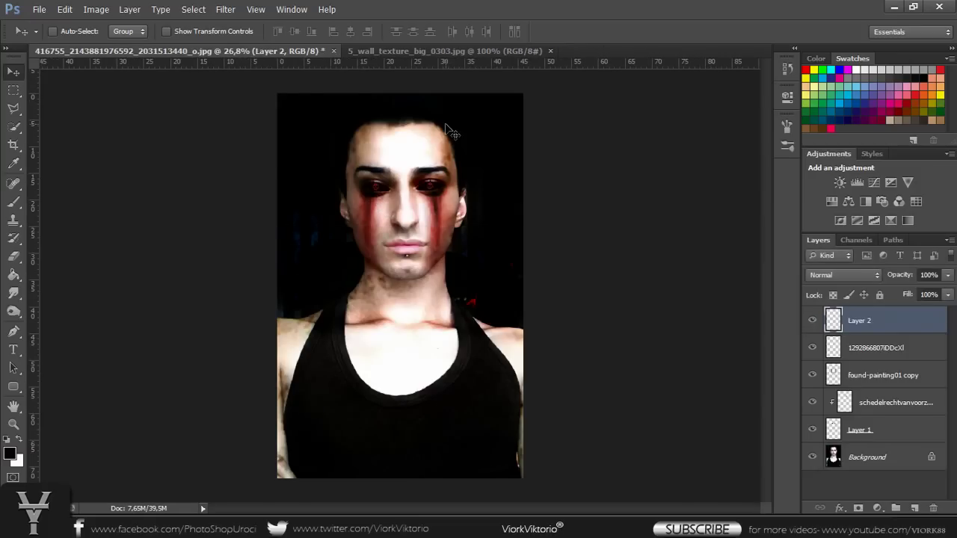
key(ctrl+t)
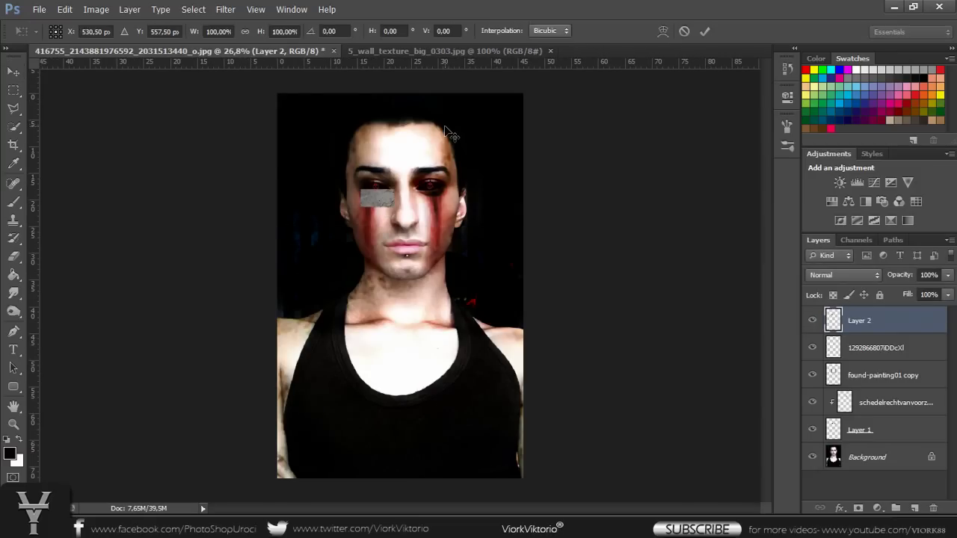
right_click(387, 196)
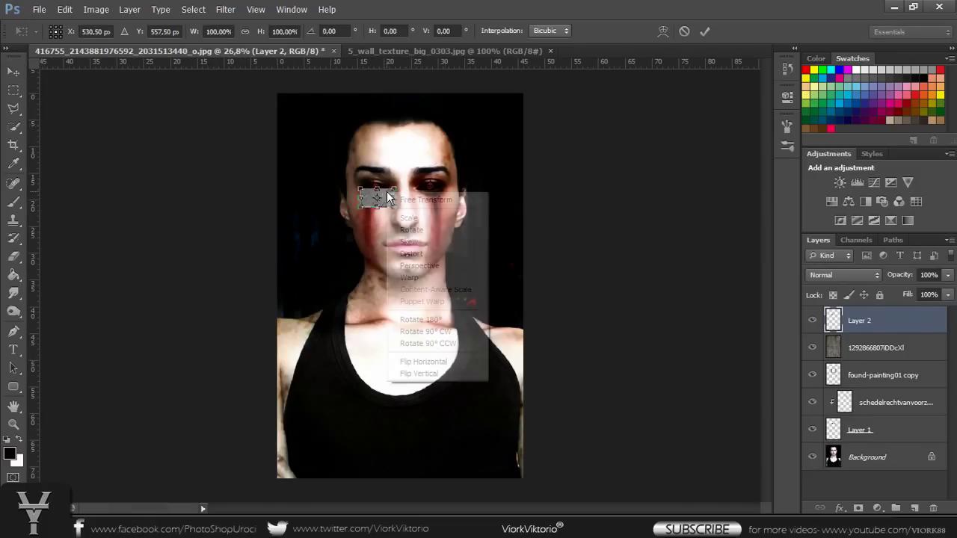
click(423, 361)
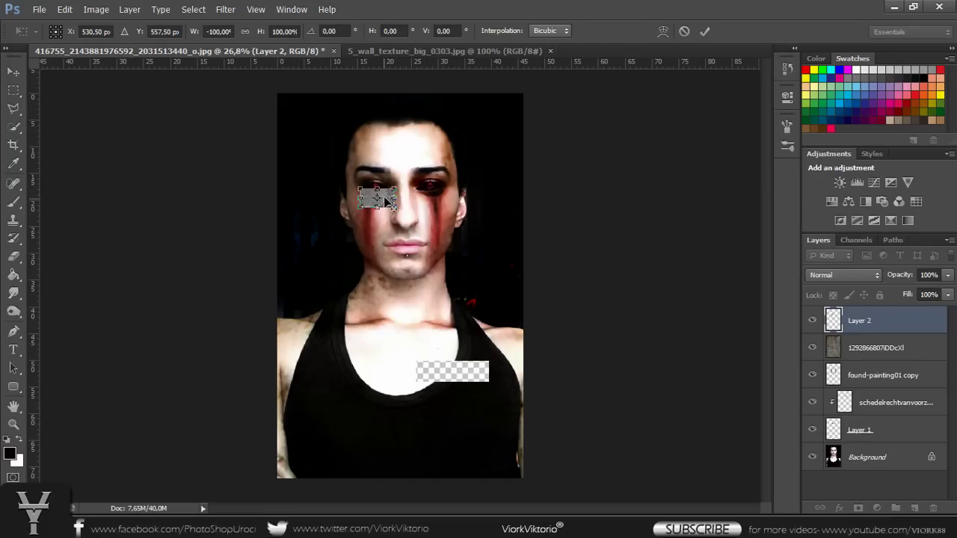
right_click(387, 199)
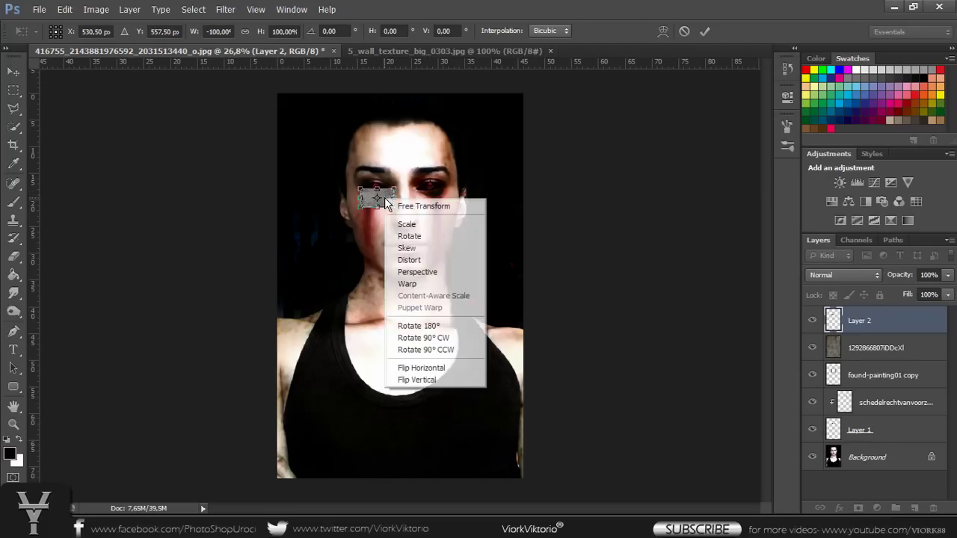
click(418, 380)
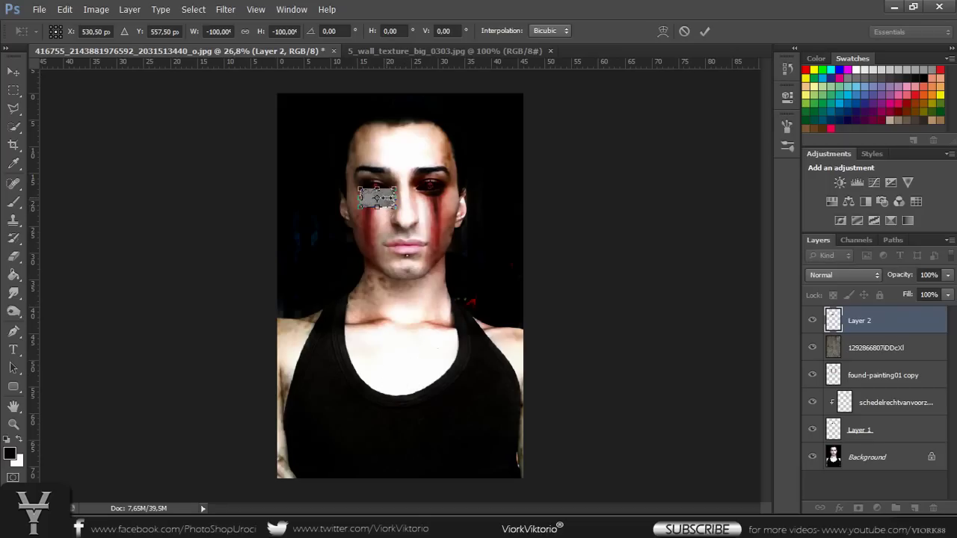
right_click(386, 199)
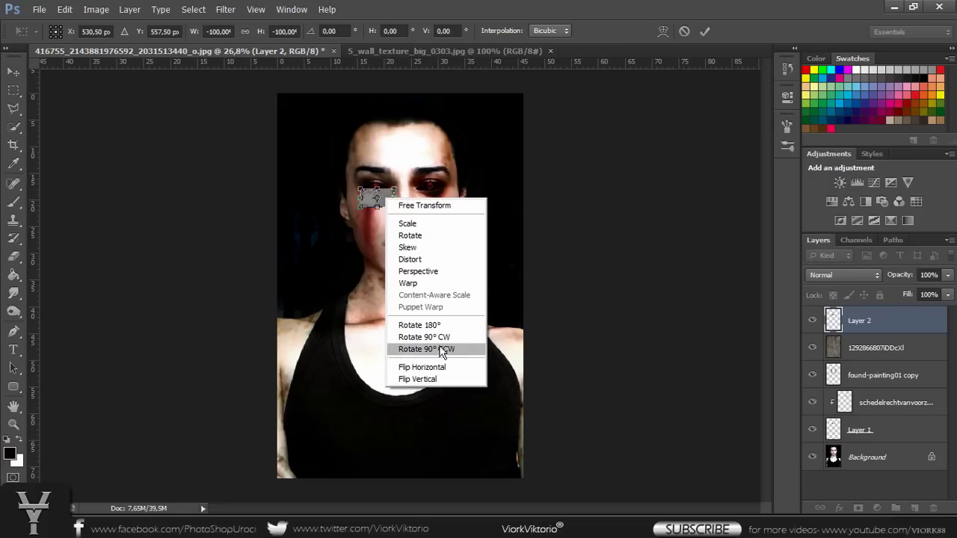
click(434, 338)
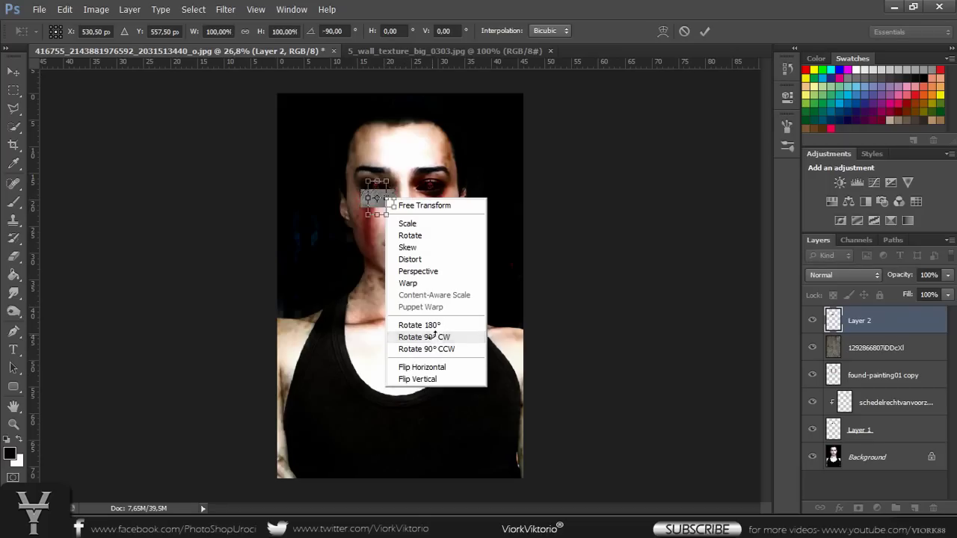
Step: Stretch the texture patch so it covers the whole portrait canvas
mouse_move(388, 180)
mouse_down()
mouse_move(545, 89)
mouse_move(682, 60)
mouse_up()
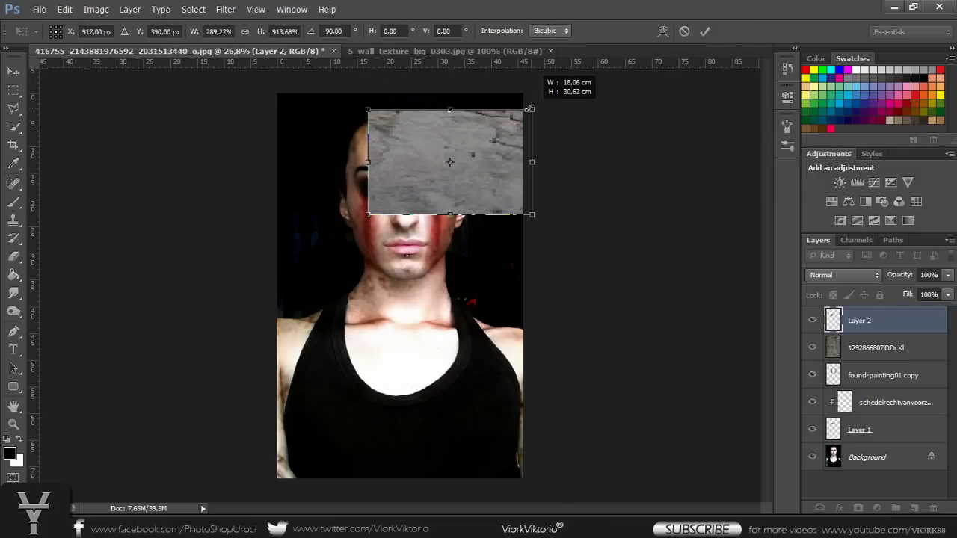
drag(682, 60, 527, 91)
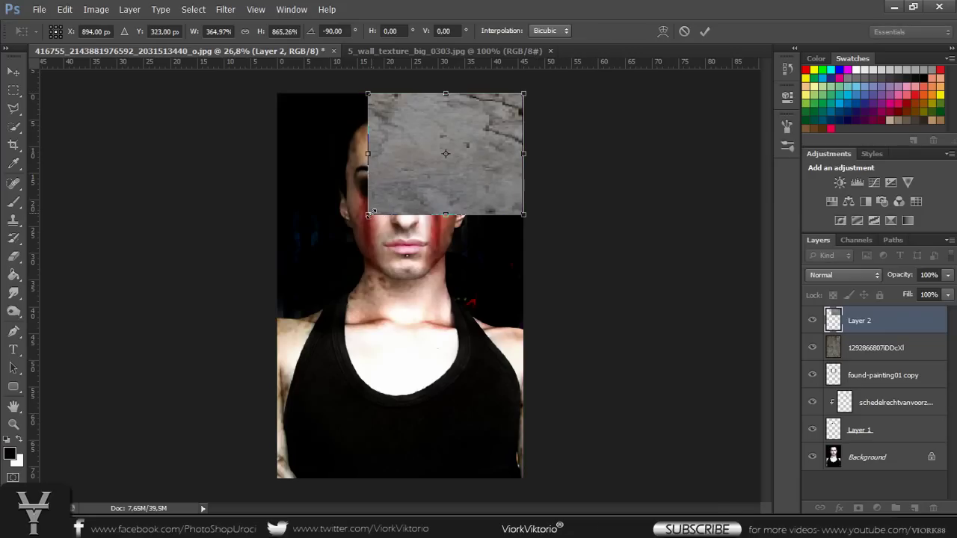
drag(369, 215, 378, 336)
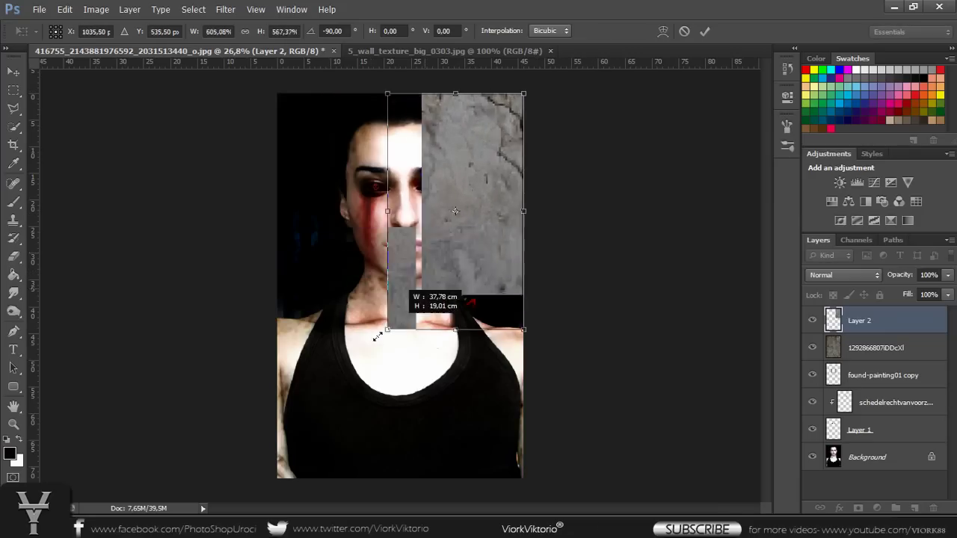
mouse_move(378, 337)
mouse_down()
mouse_move(378, 247)
mouse_move(290, 377)
mouse_move(268, 492)
mouse_up()
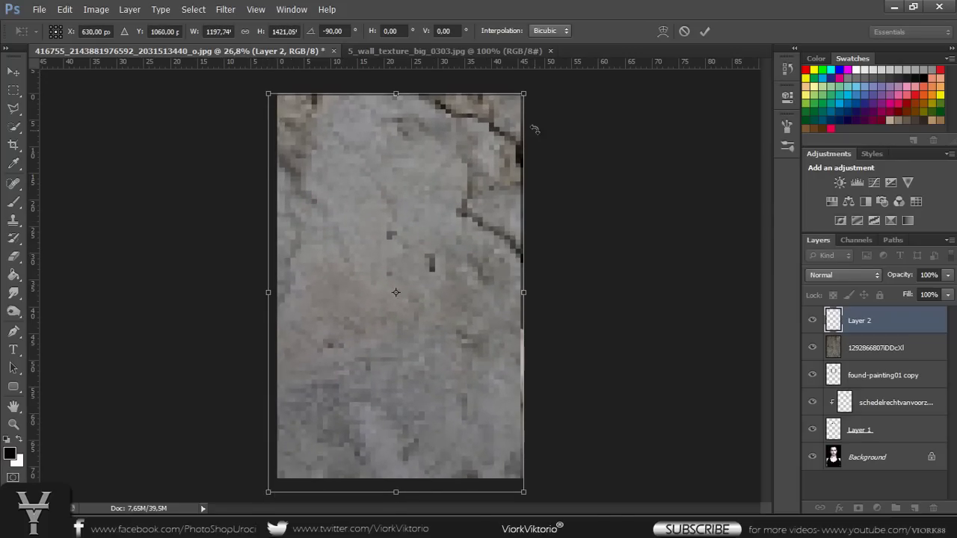
drag(528, 91, 532, 84)
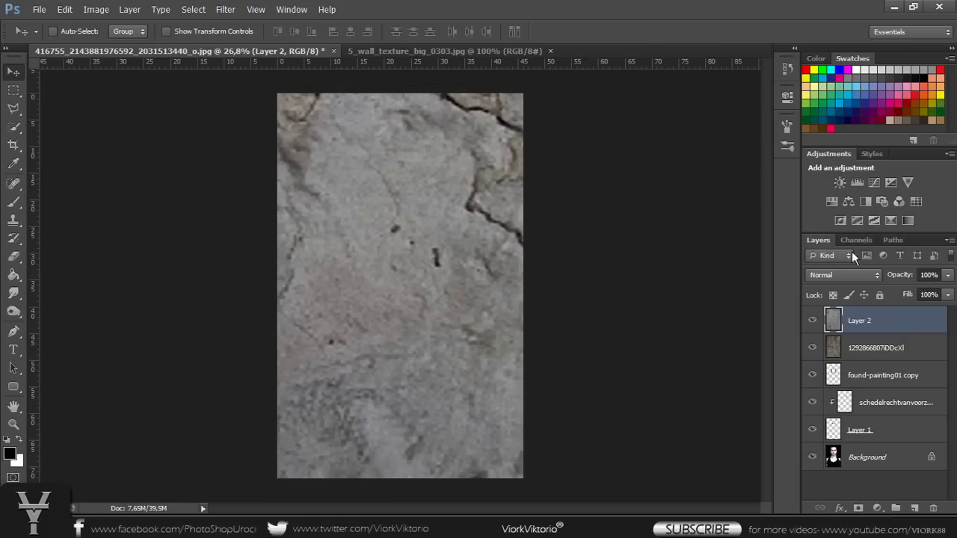
Step: Set Layer 2 to Overlay blending, keeping it at the top of the layer stack
click(847, 275)
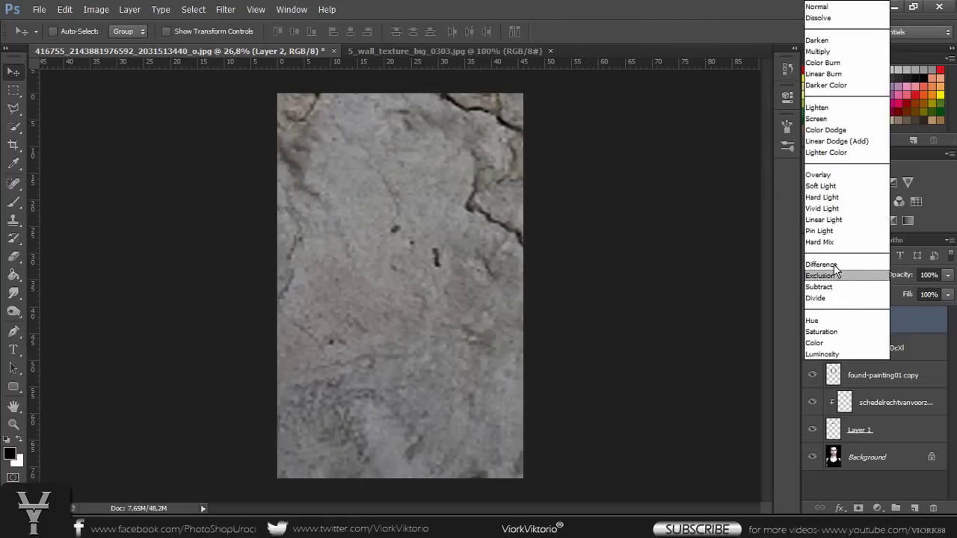
click(816, 176)
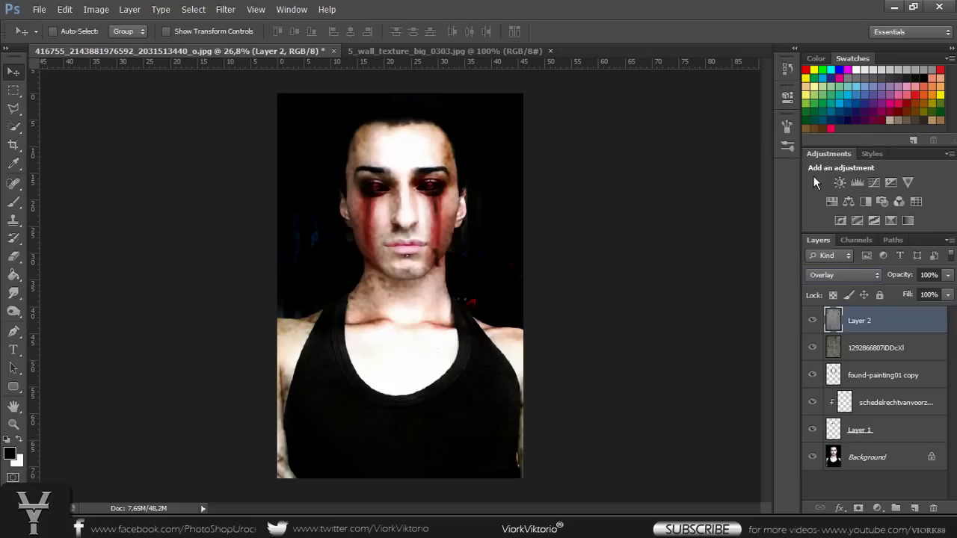
drag(863, 315, 866, 362)
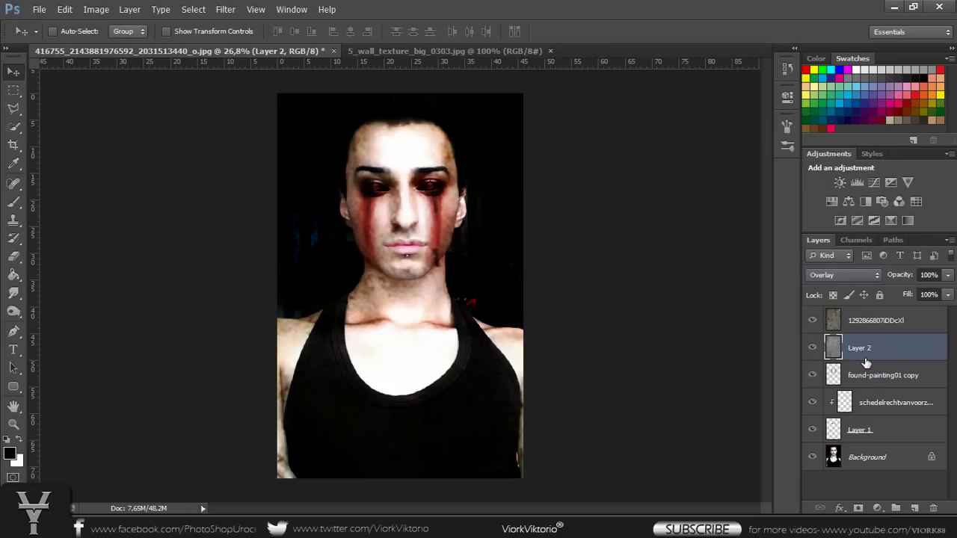
drag(866, 362, 868, 314)
Step: Darken Layer 2's cracks with Levels, raising the black input to 81
click(90, 8)
mouse_move(110, 42)
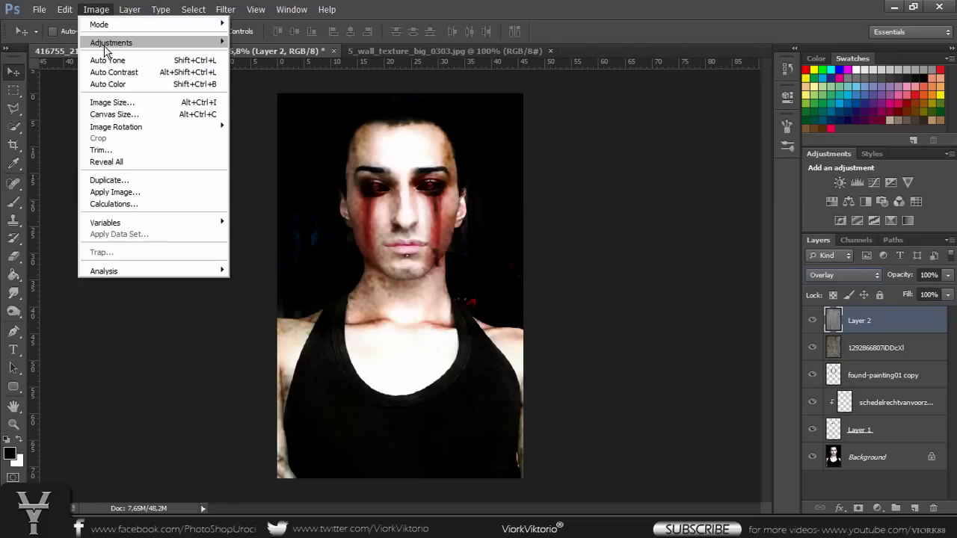
click(303, 54)
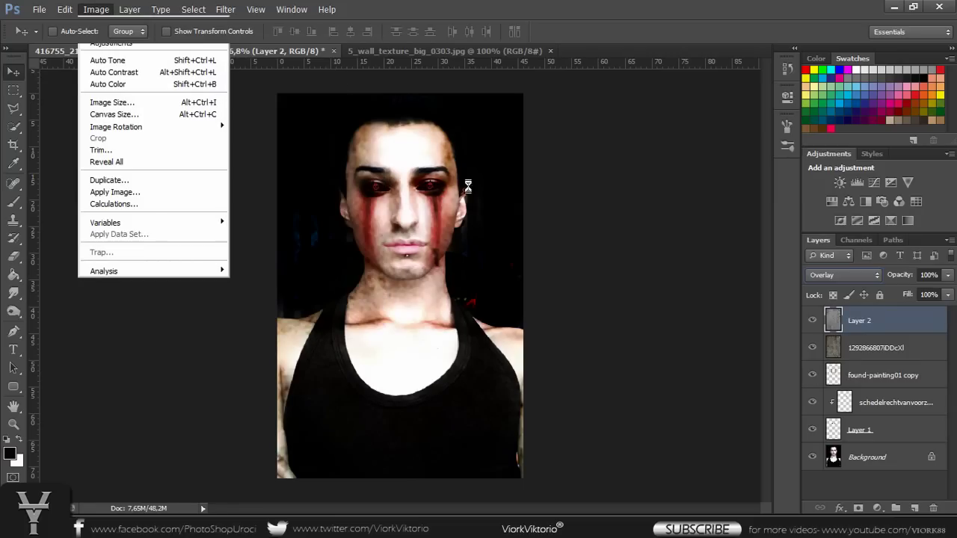
drag(550, 246, 608, 254)
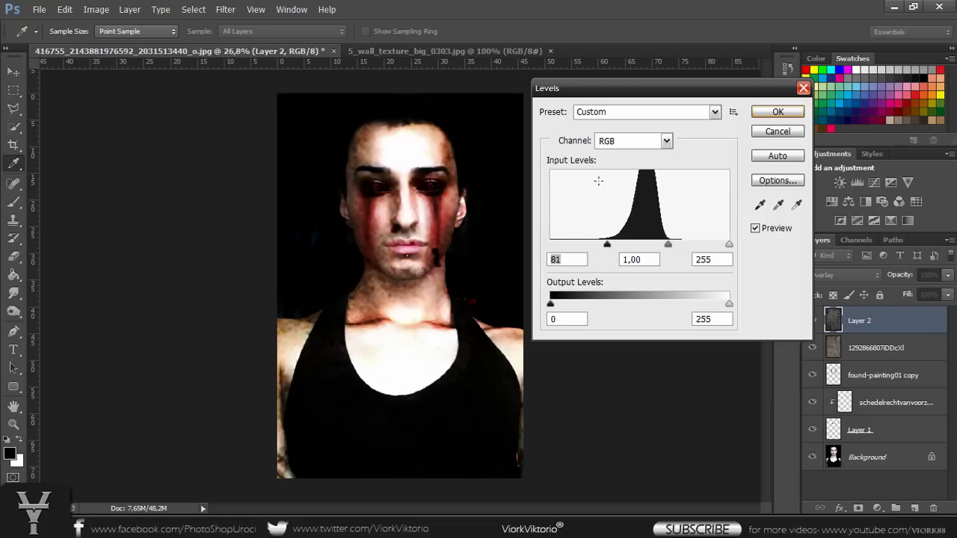
click(782, 112)
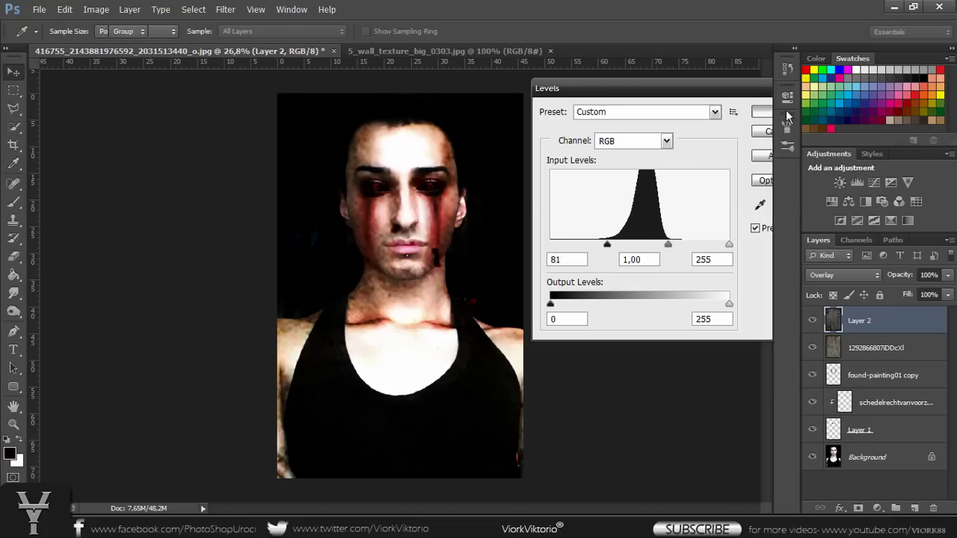